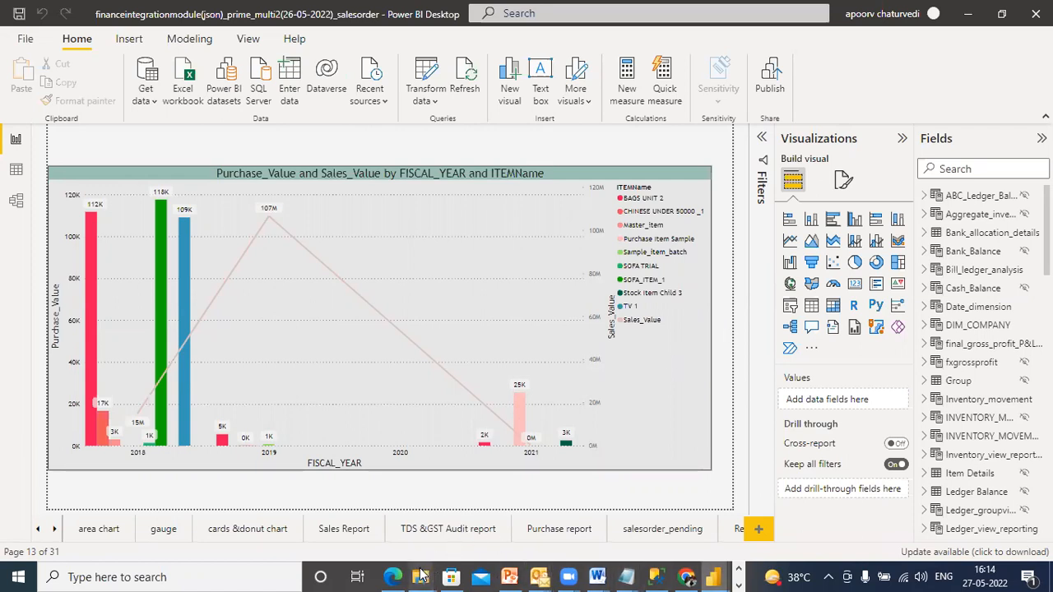
Switch to File Explorer, search Local Disk (E:) for "niss", and open the nISSIN_ABC_LOGISTICS folder
mouse_move(420, 575)
click(111, 514)
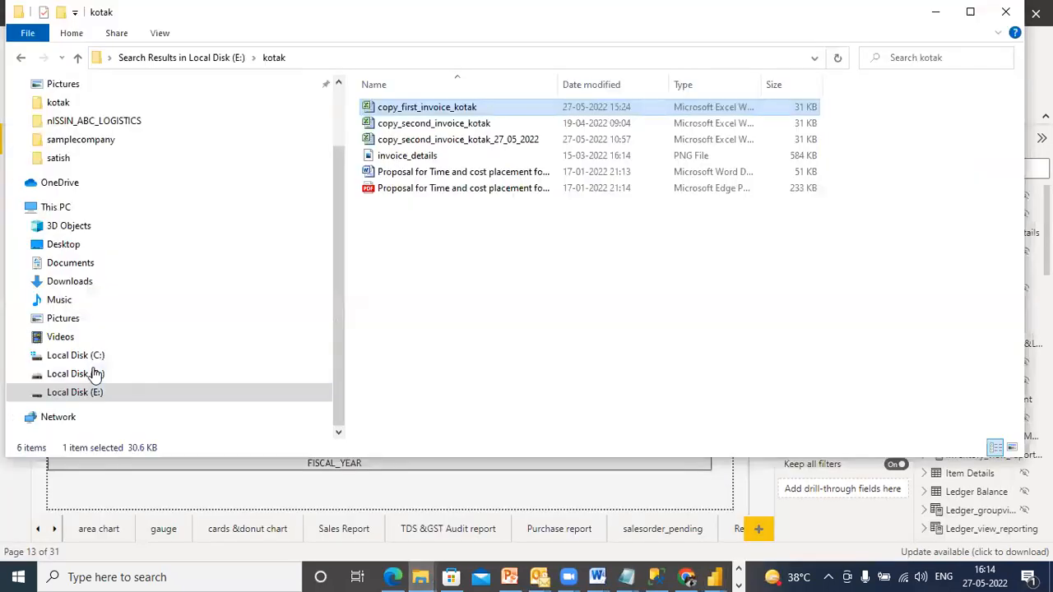
click(298, 390)
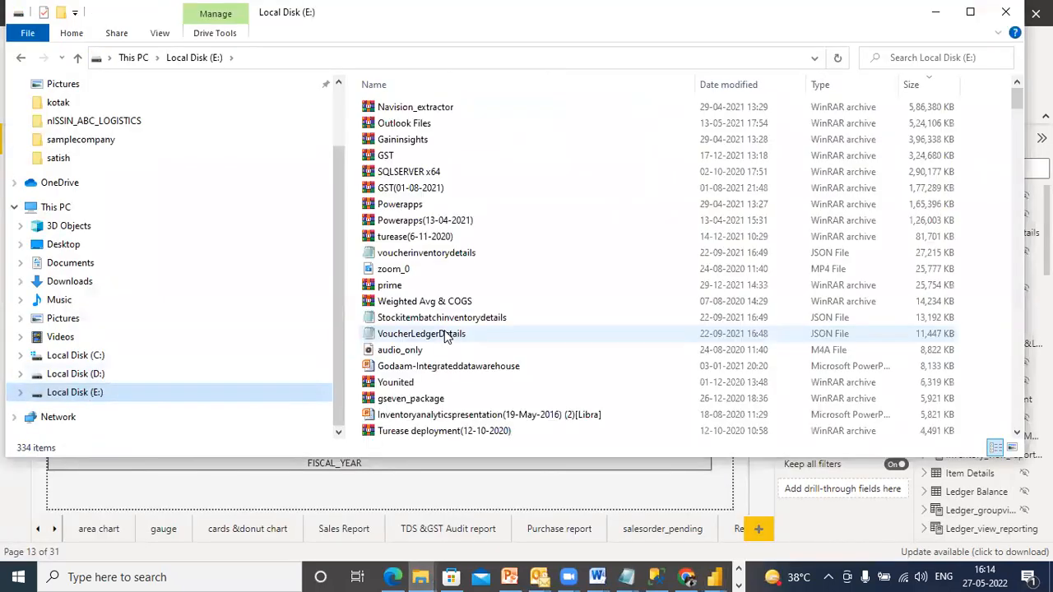
click(936, 59)
text(nissoin)
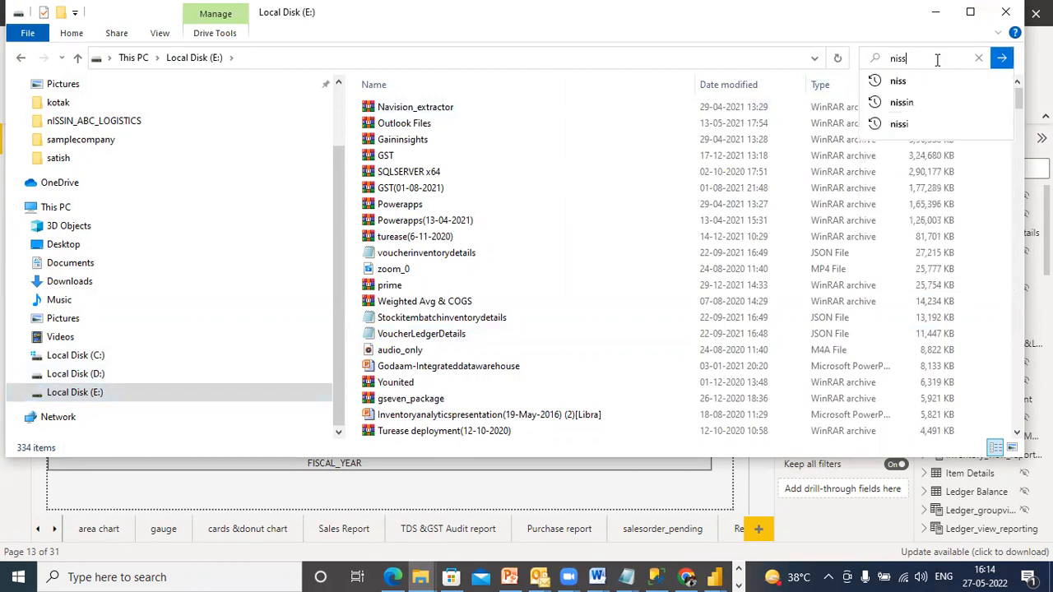
click(895, 107)
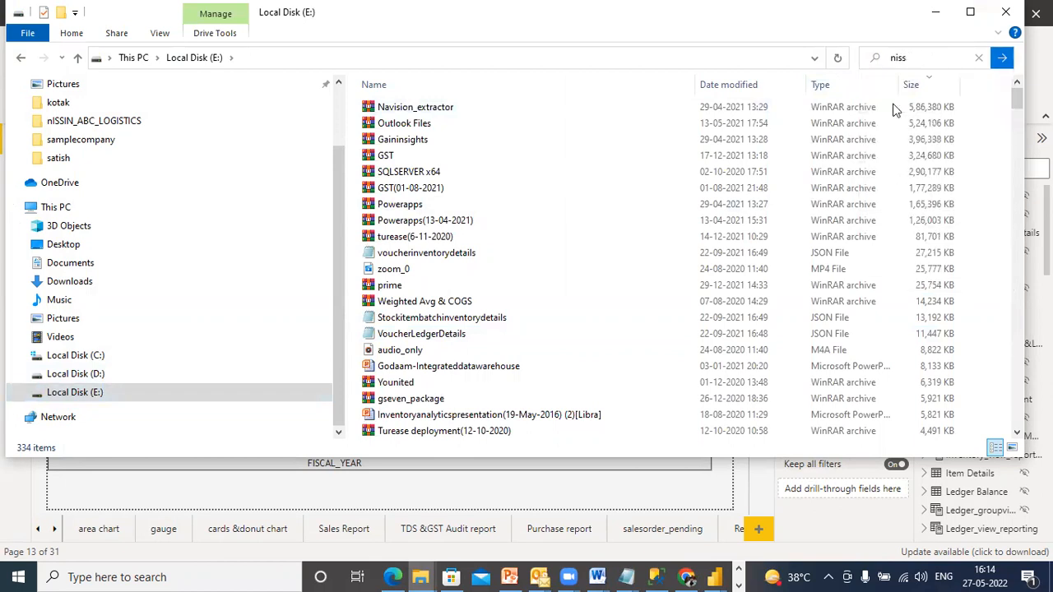
click(1002, 58)
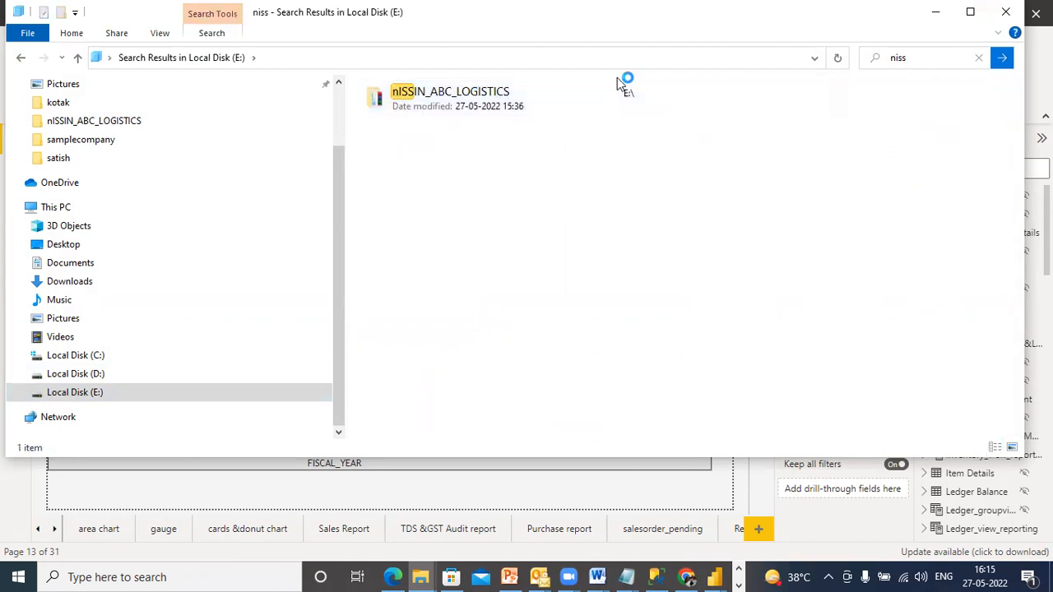
click(555, 104)
double_click(555, 104)
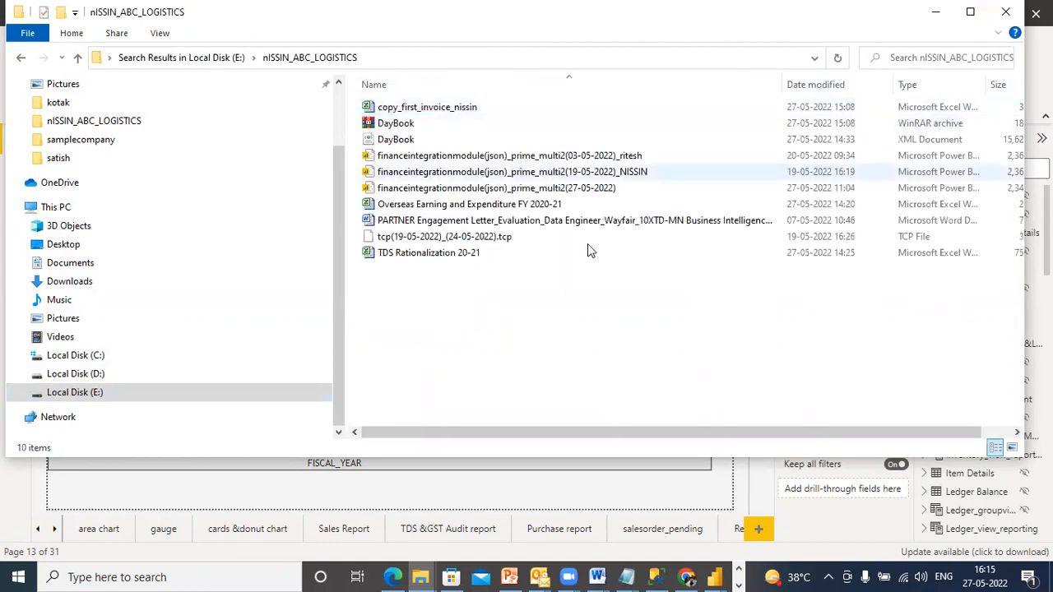
Bring up the TDS Rationalization 20-21 workbook without reloading it, and view its Warehousing, Transportation and Other Expenses sheets
double_click(444, 255)
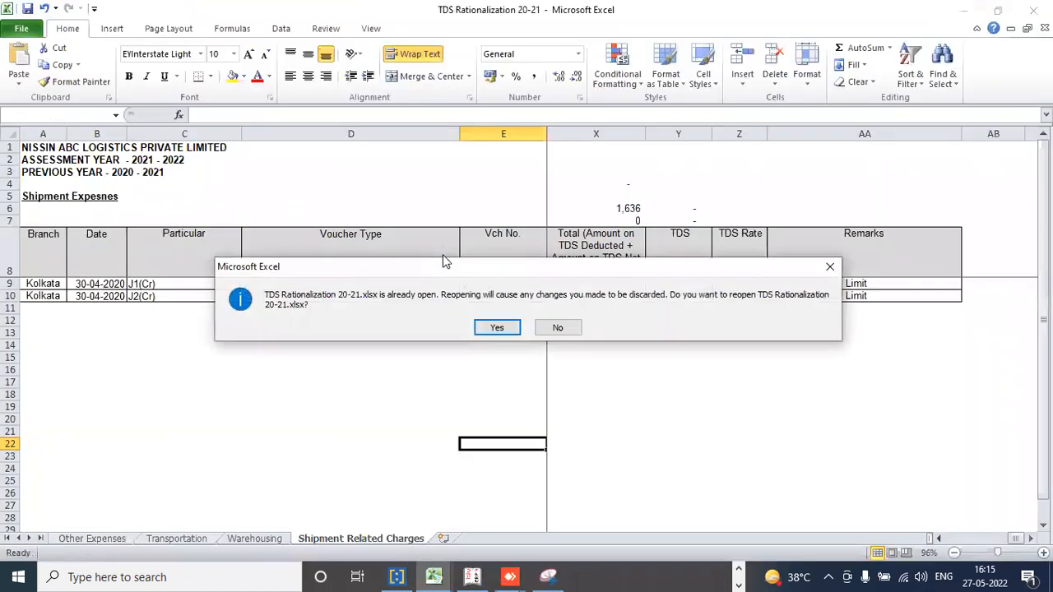
click(548, 330)
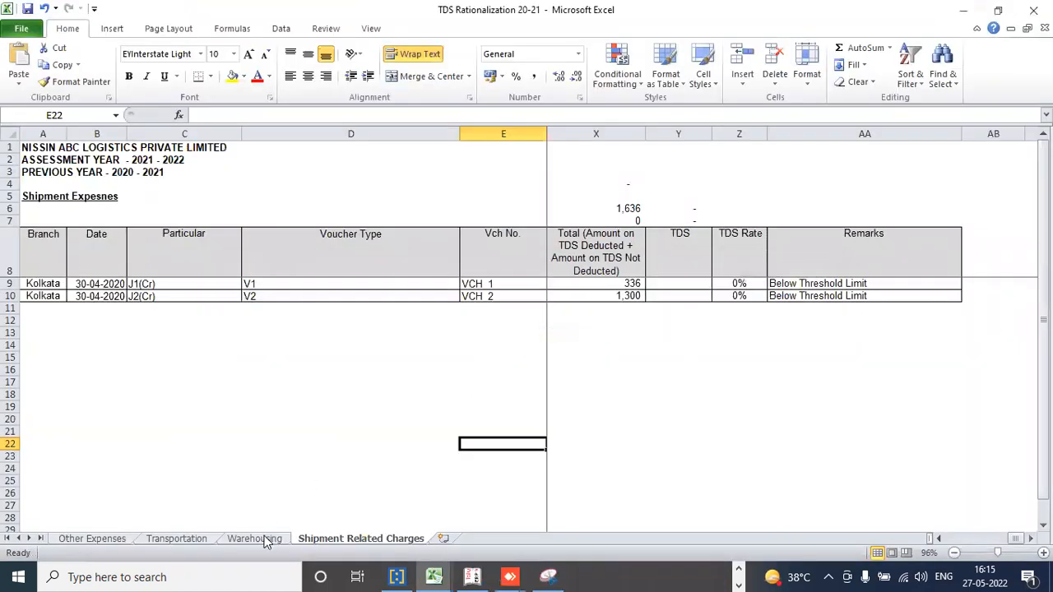
click(263, 539)
click(196, 543)
click(94, 541)
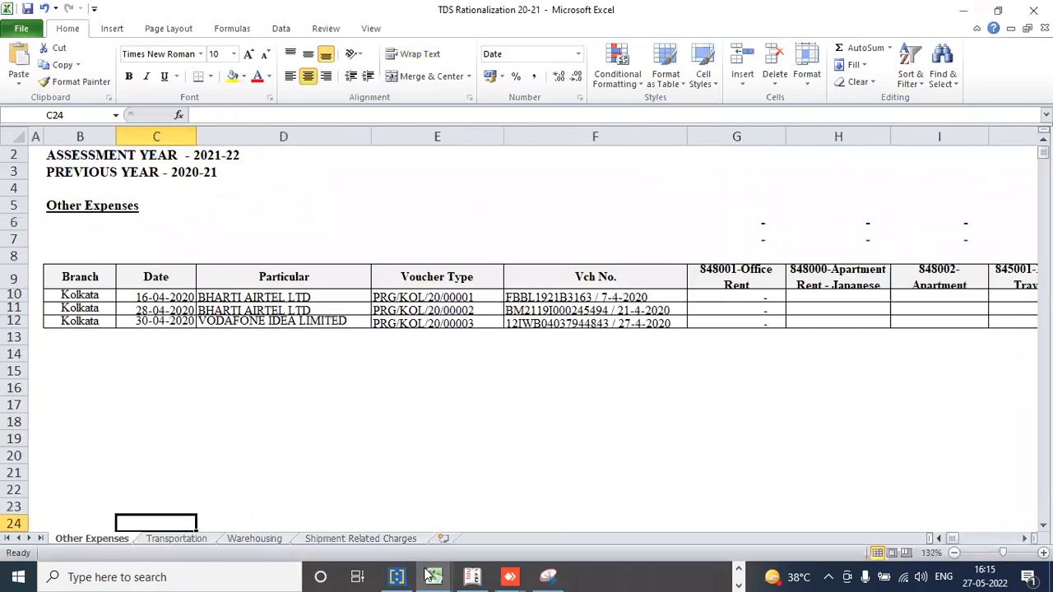
Switch to WhatsApp Web in Chrome and look through the New interns chat for the shared workbooks
click(738, 570)
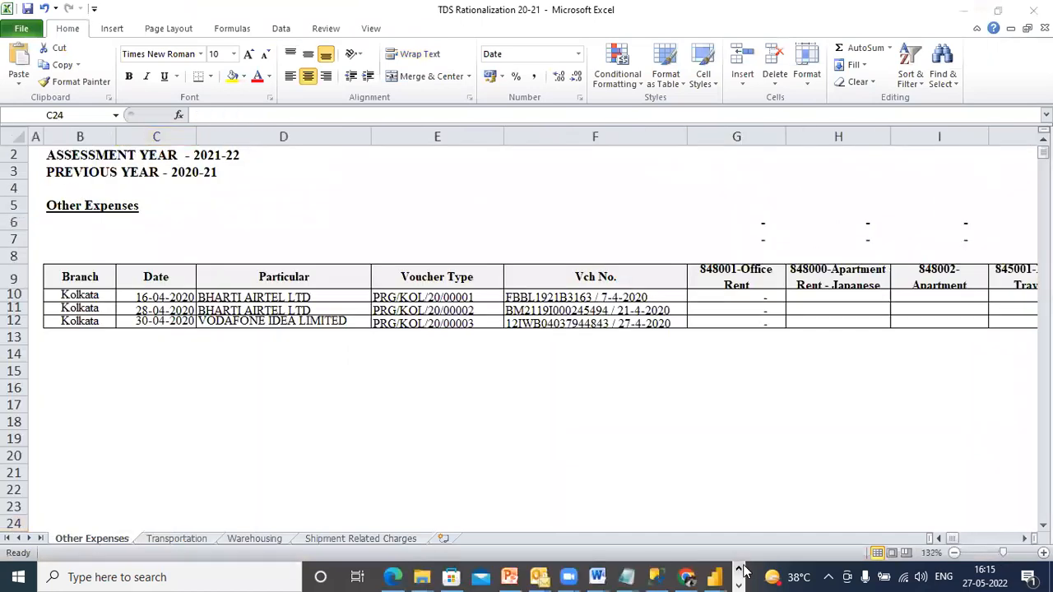
click(686, 576)
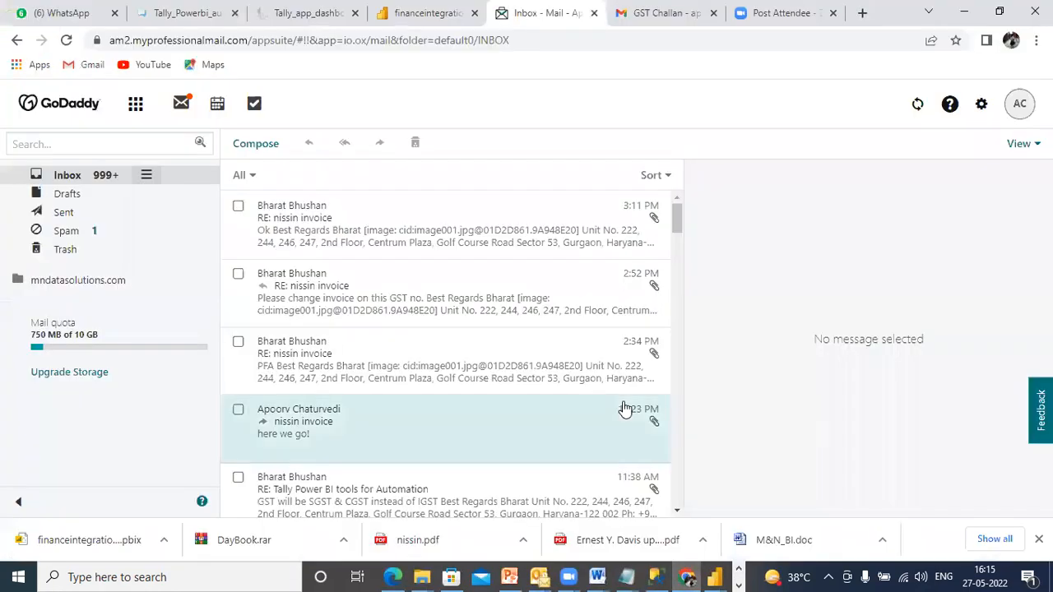
click(33, 13)
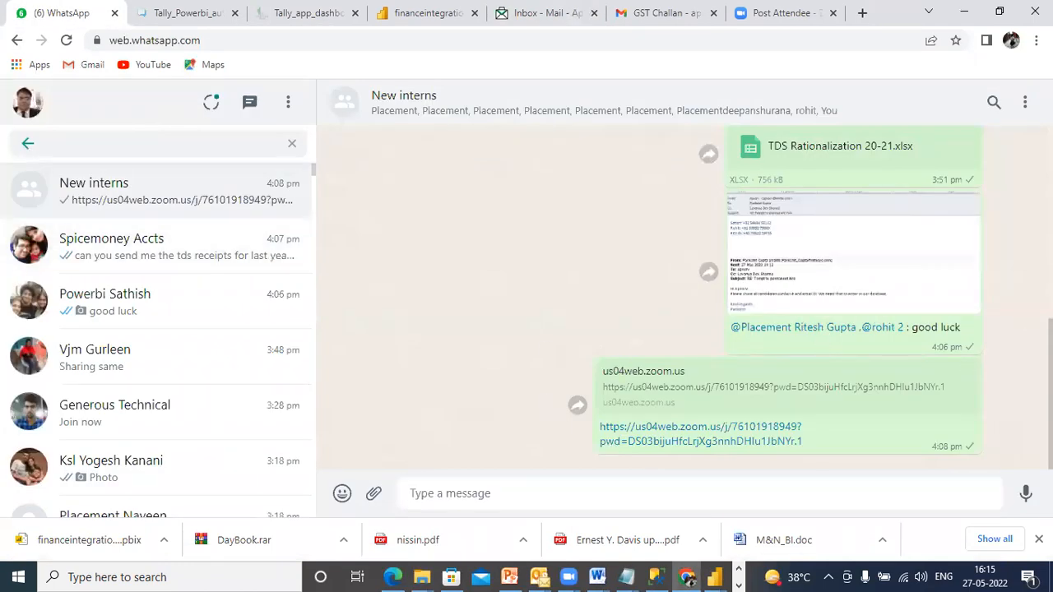
scroll(880, 312, up, 2)
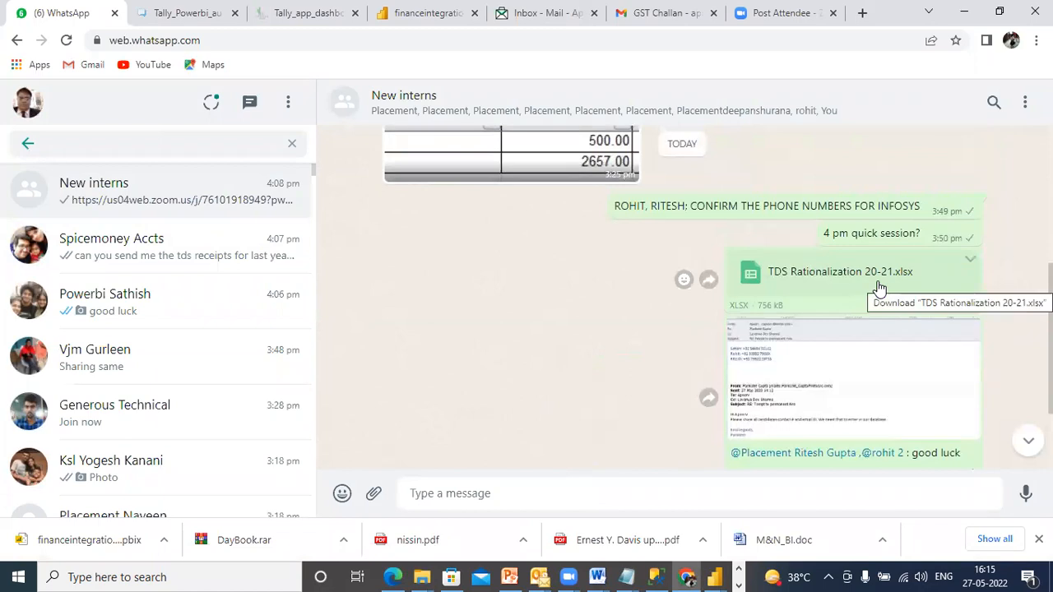
scroll(879, 288, up, 5)
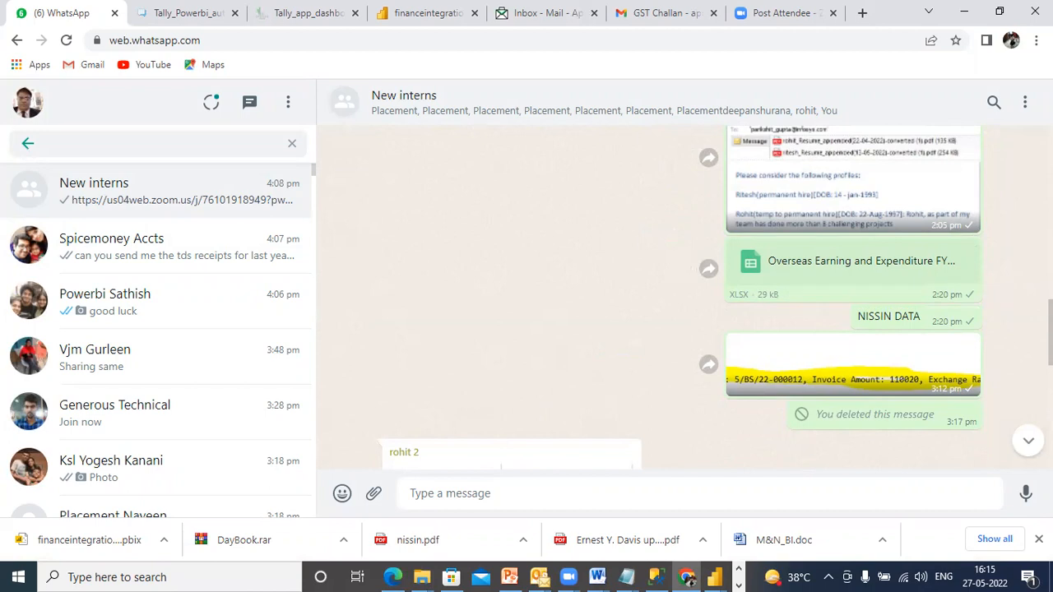
scroll(912, 282, down, 5)
scroll(912, 283, down, 1)
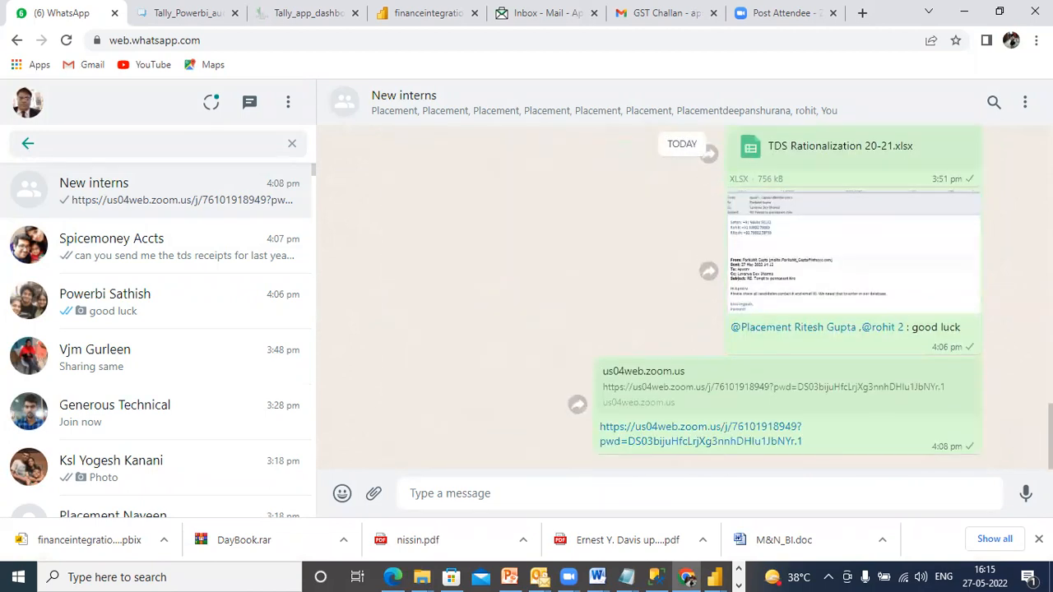
View the e-mail screenshot in the chat, close it, and go back to the shared Overseas Earning and Expenditure file message
click(906, 275)
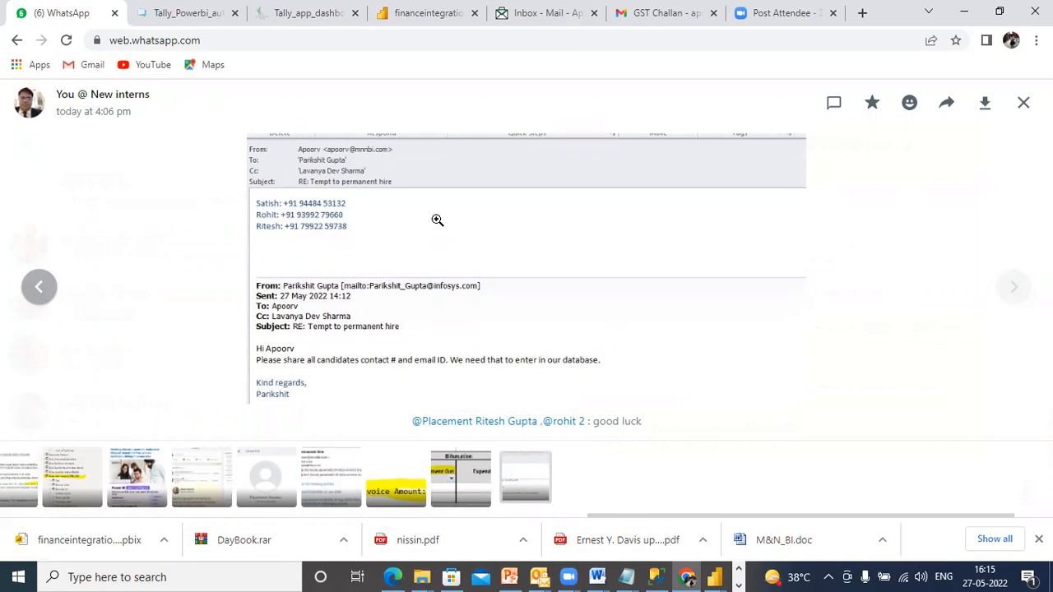
click(1025, 105)
scroll(886, 267, up, 2)
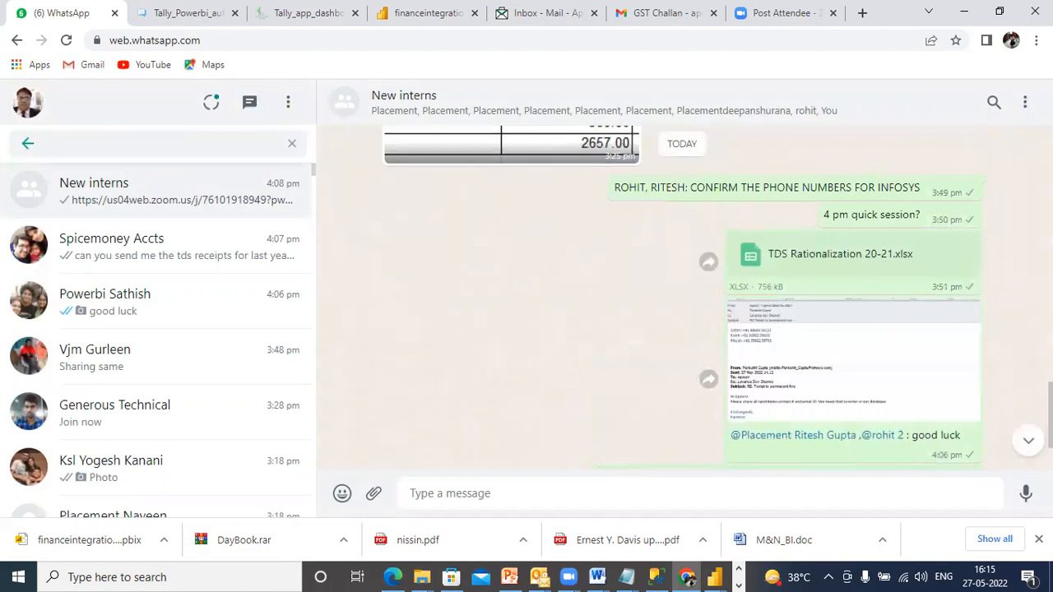
scroll(885, 255, up, 3)
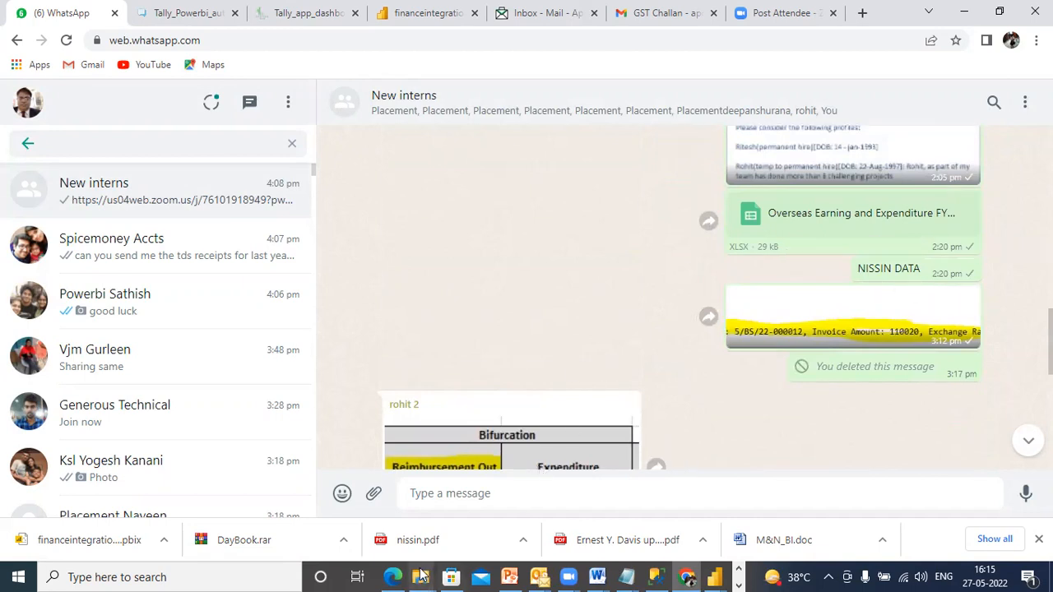
Return to TDS Rationalization 20-21 from the nISSIN_ABC_LOGISTICS folder, keeping the open copy, and show the Transportation sheet
click(738, 573)
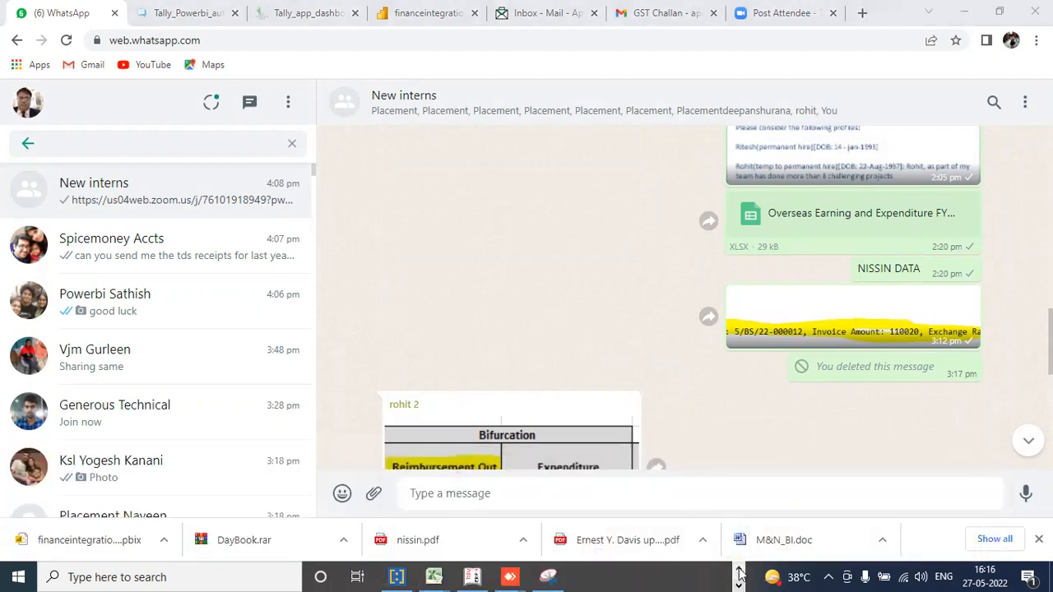
click(738, 573)
mouse_move(421, 576)
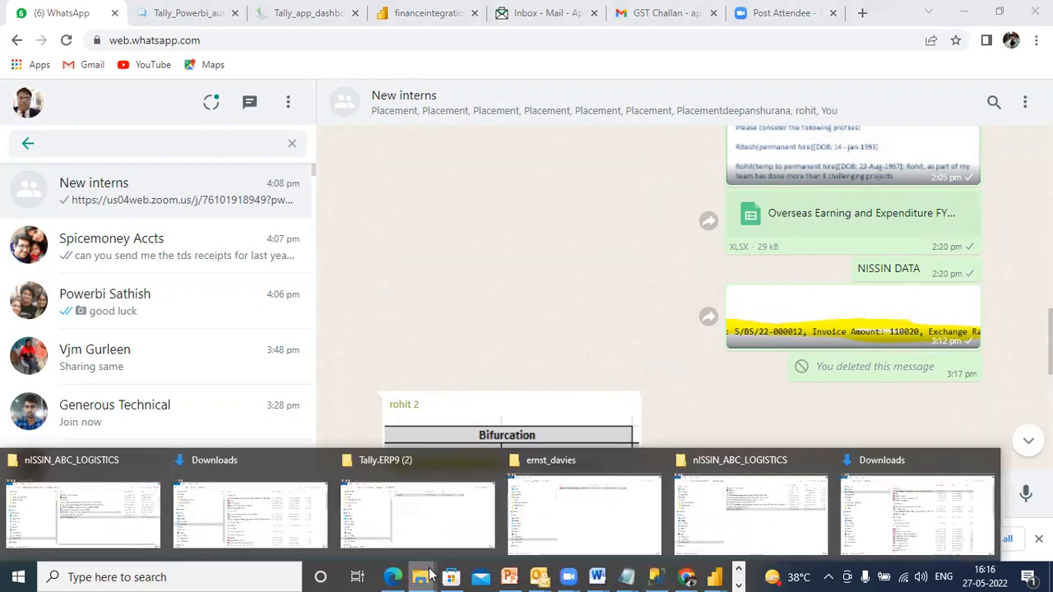
click(116, 516)
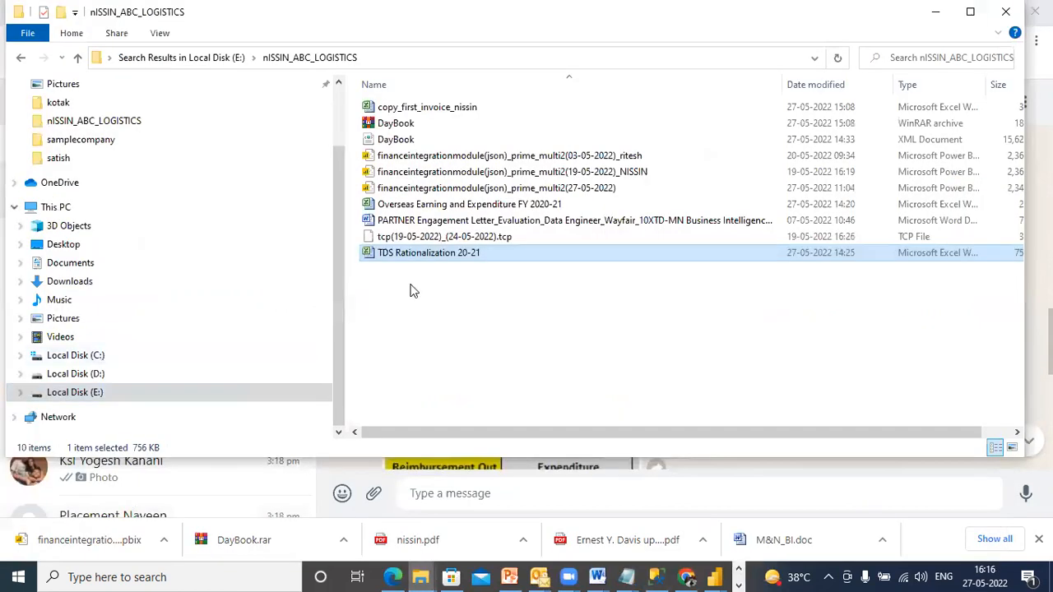
double_click(431, 257)
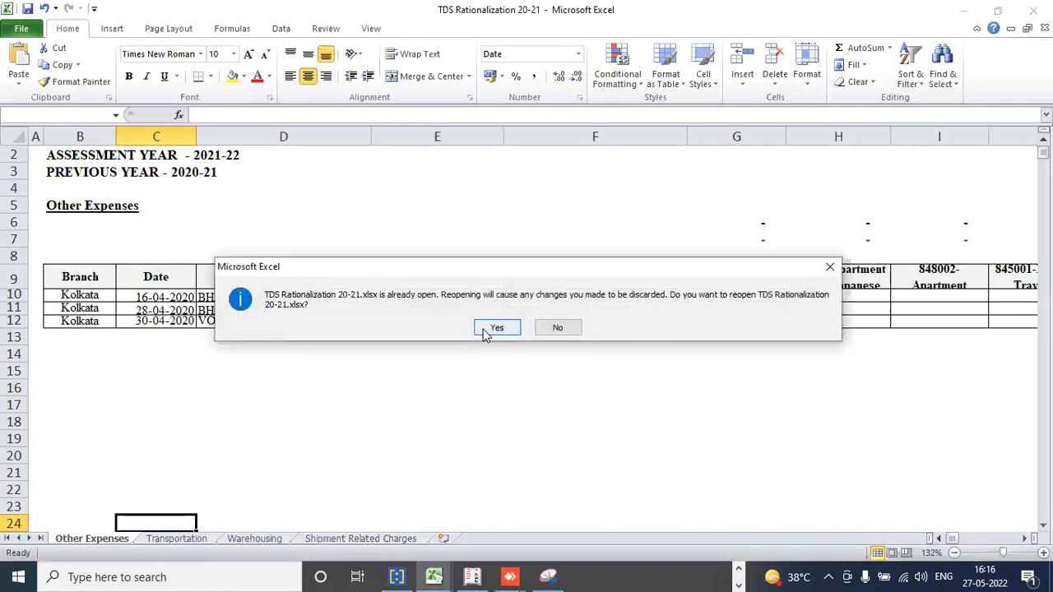
click(547, 327)
click(178, 540)
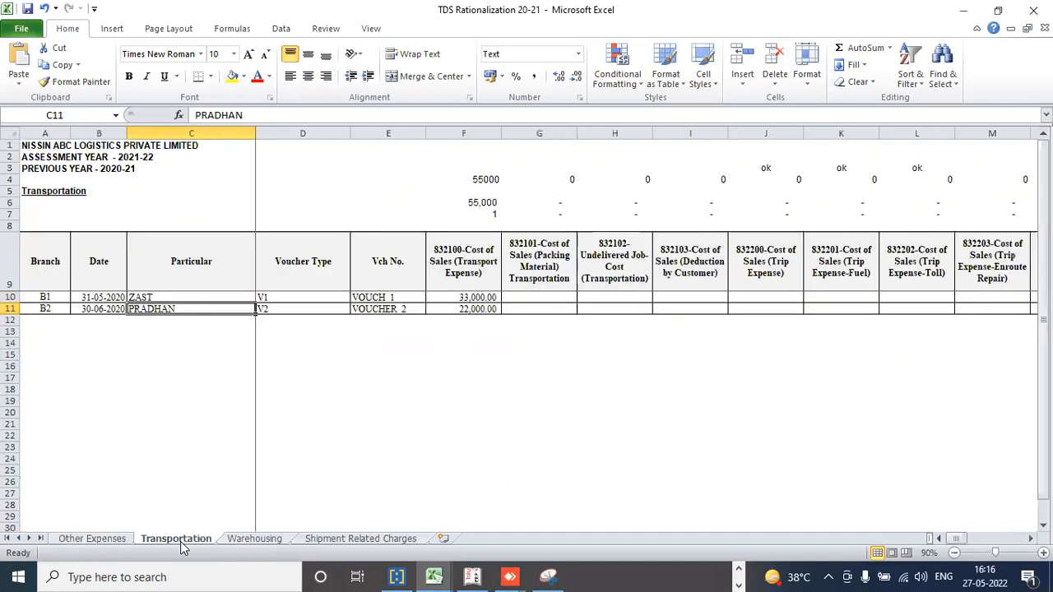
Examine the voucher number and cost-of-sales column headings in row 9, then view the Shipment Related Charges sheet
click(453, 273)
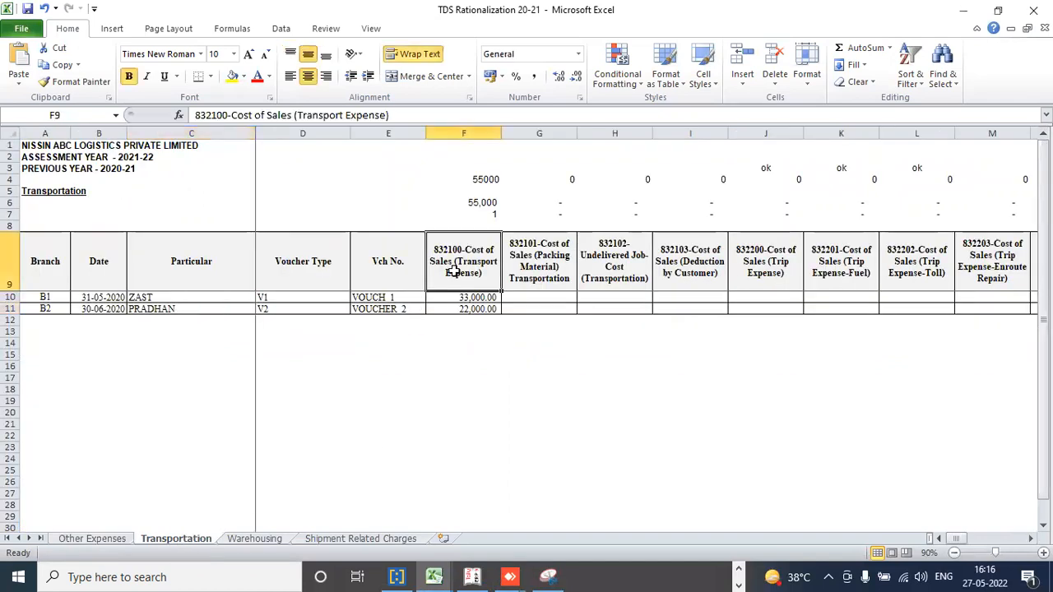
click(384, 272)
click(455, 269)
click(535, 270)
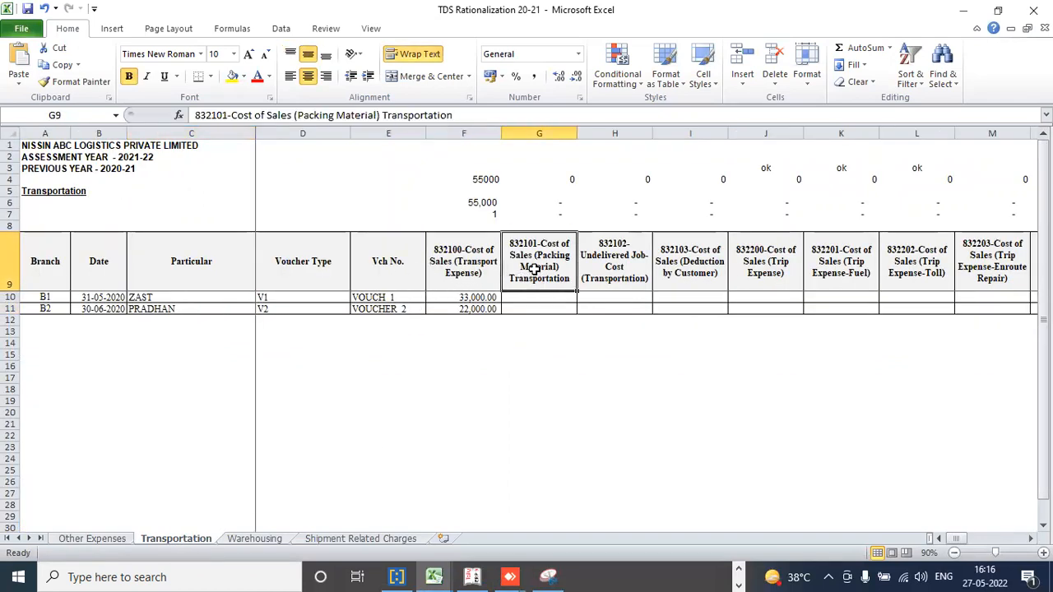
click(631, 269)
click(686, 263)
click(851, 252)
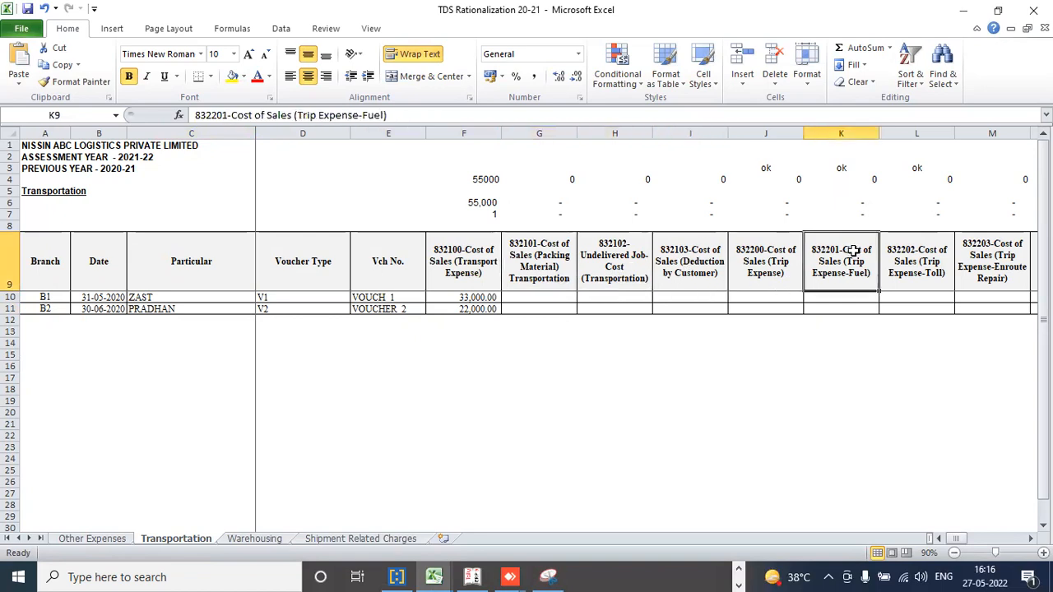
click(372, 539)
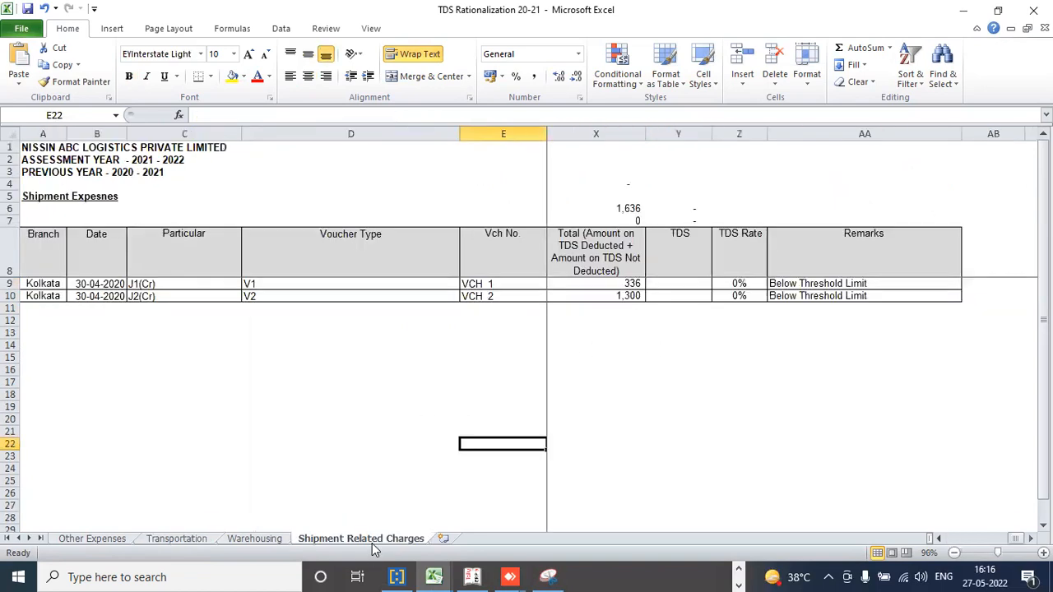
Switch to the March2022 (2) workbook and close it
click(433, 576)
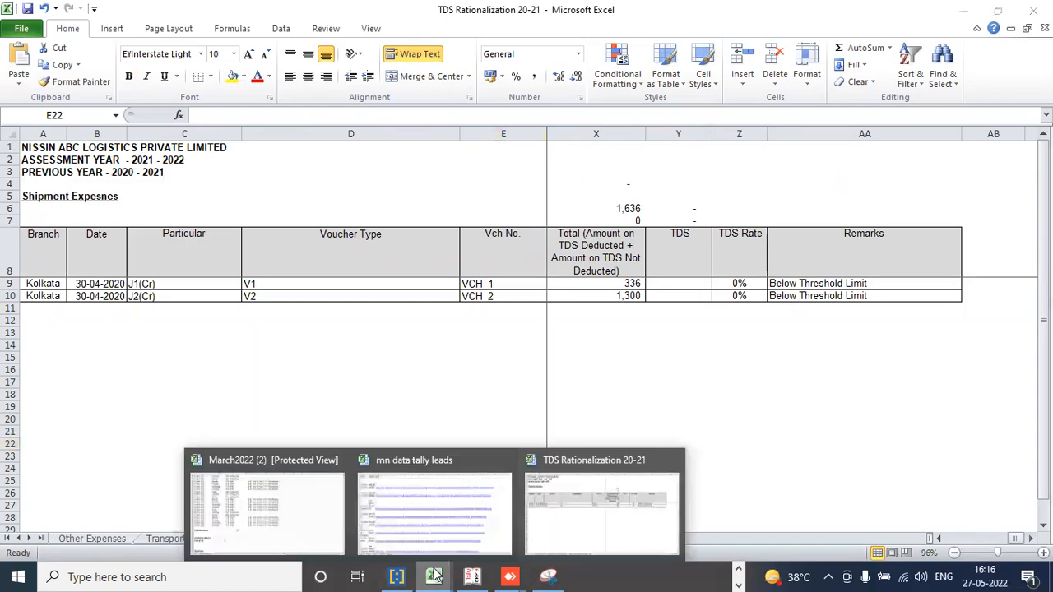
click(267, 510)
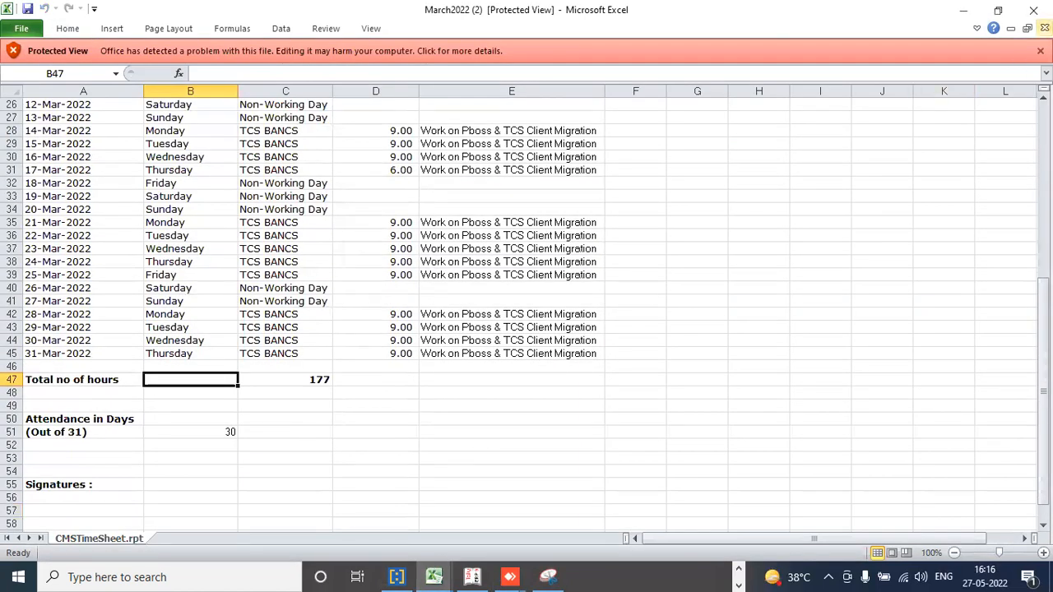
click(1045, 28)
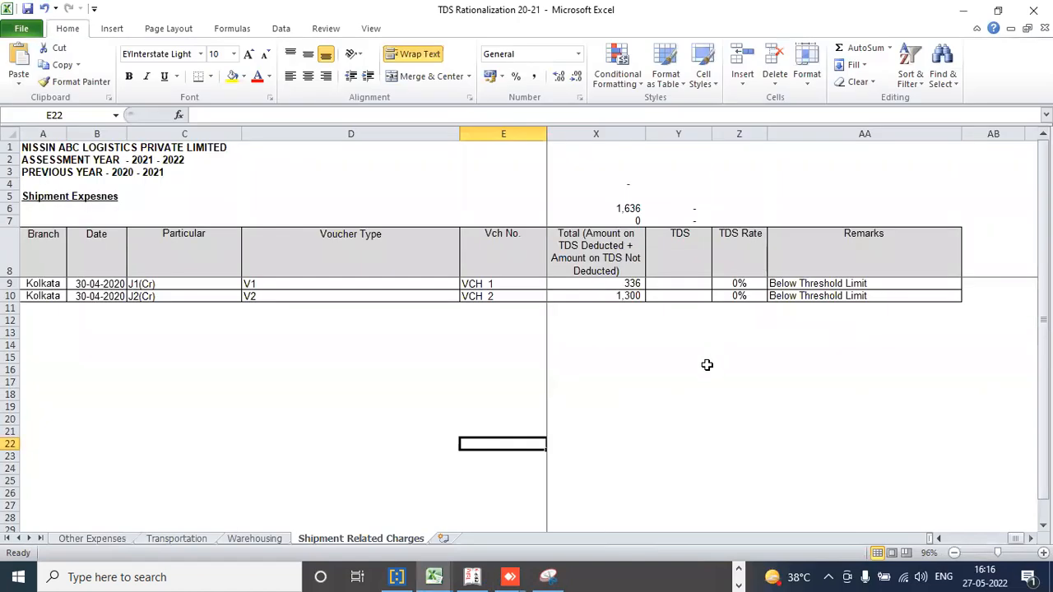
Open Overseas Earning and Expenditure FY 2020-21 from the nISSIN_ABC_LOGISTICS folder and view its Related Party Expenses Summary and Detailed Earning FY 2020-21 sheets
click(738, 570)
click(421, 576)
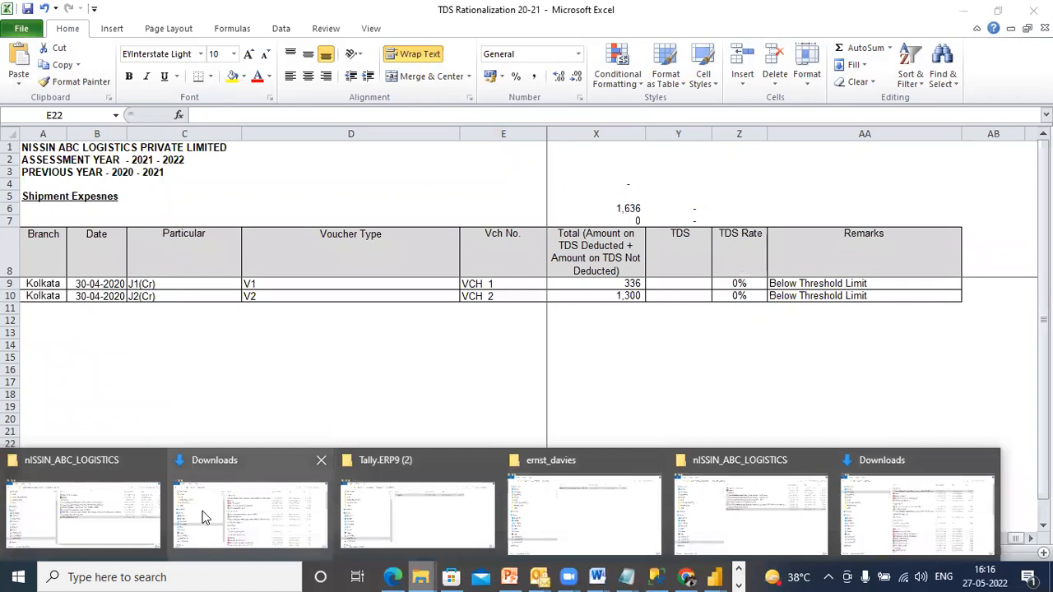
click(109, 530)
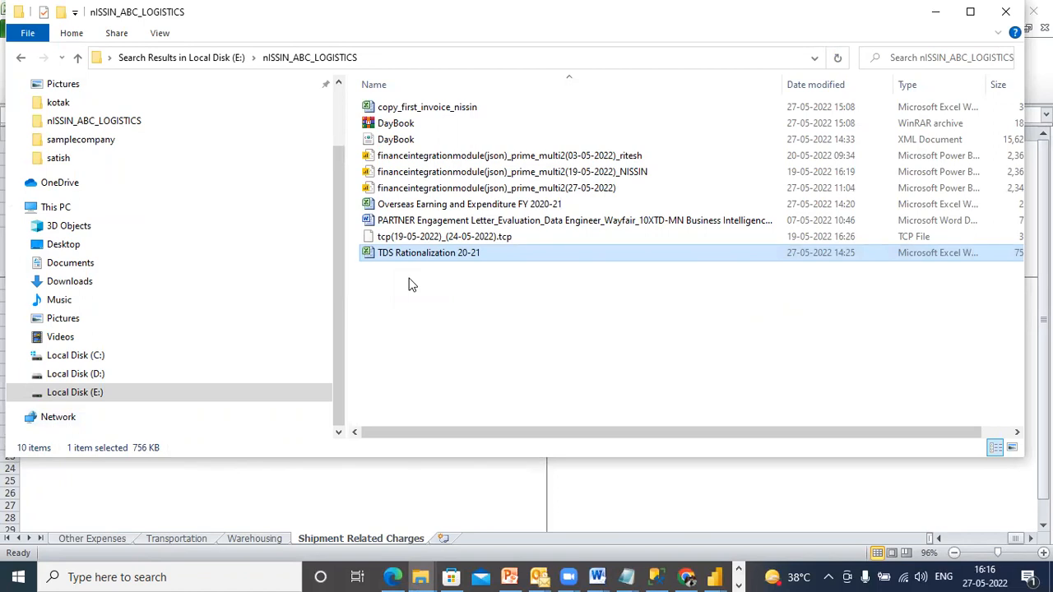
double_click(458, 204)
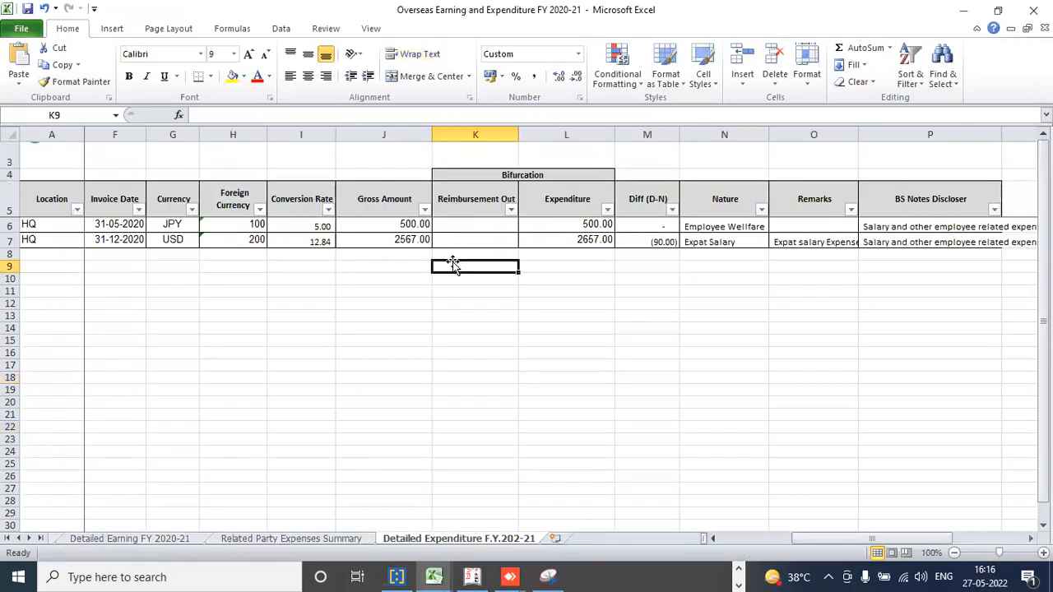
click(314, 540)
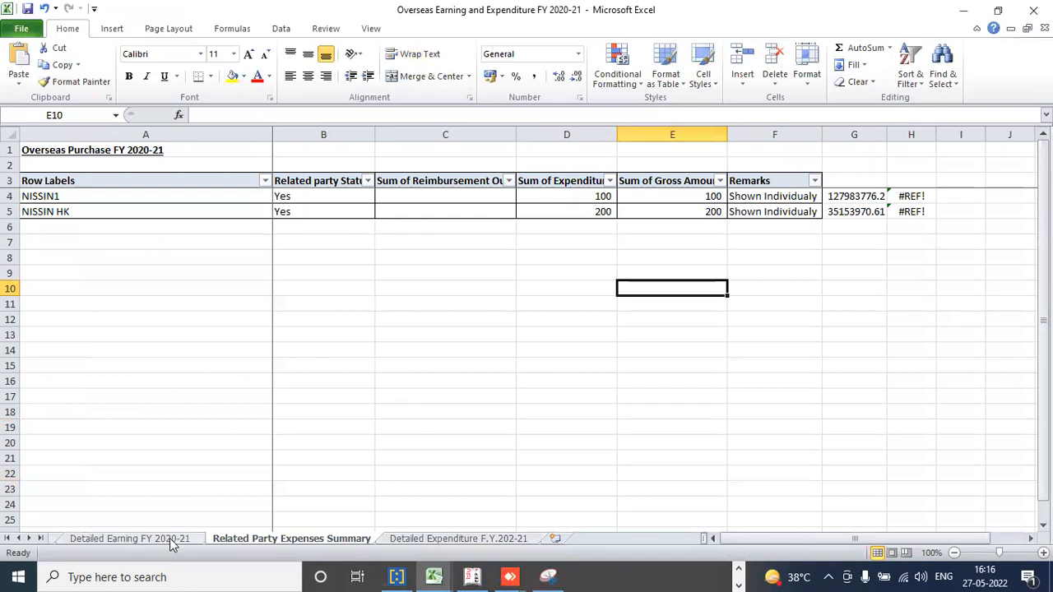
click(132, 539)
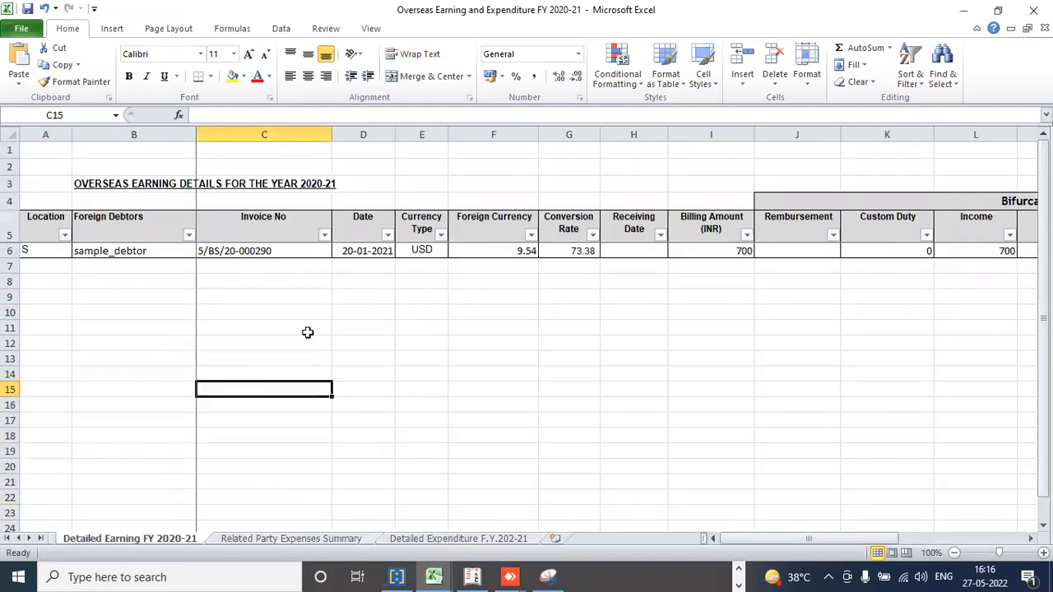
Show the Related Party Earning Summary sheet and examine its Sum of Custom Duty, Sum of Rembursement and Sum of Billing Amount column headings
click(54, 541)
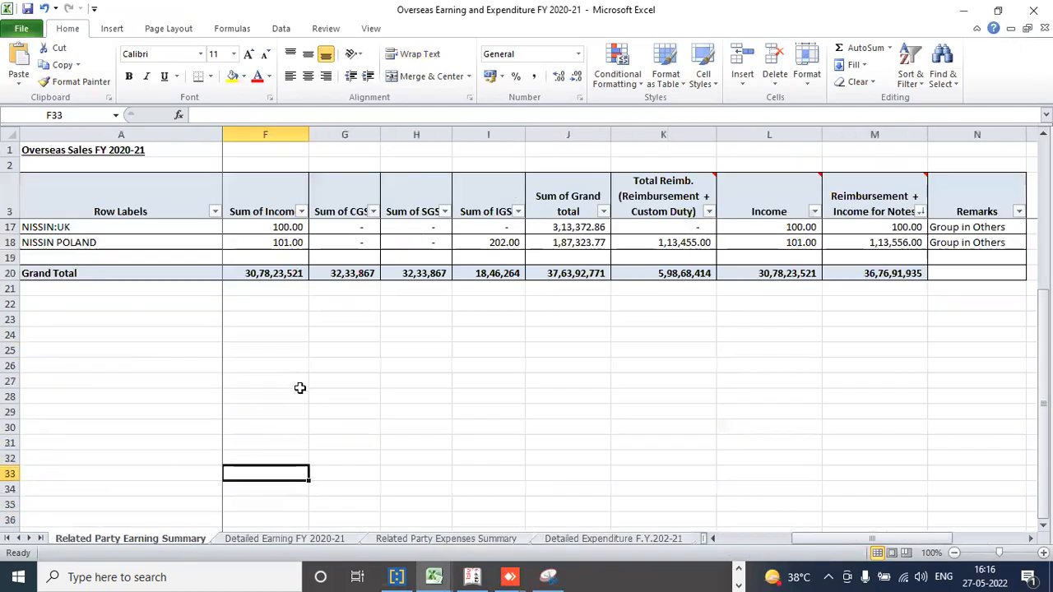
click(727, 539)
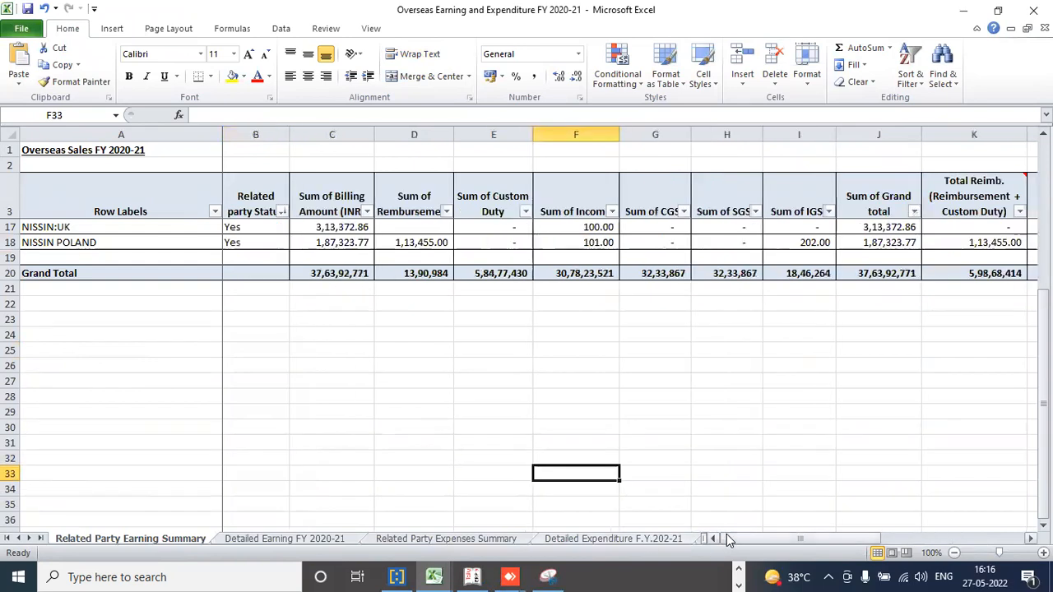
click(497, 209)
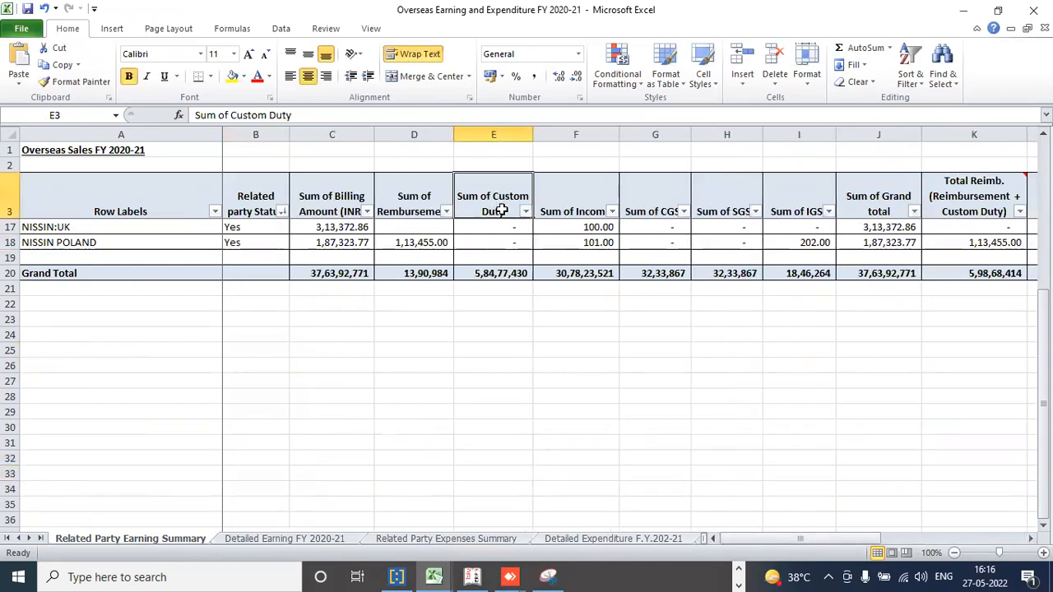
double_click(501, 210)
drag(501, 209, 460, 196)
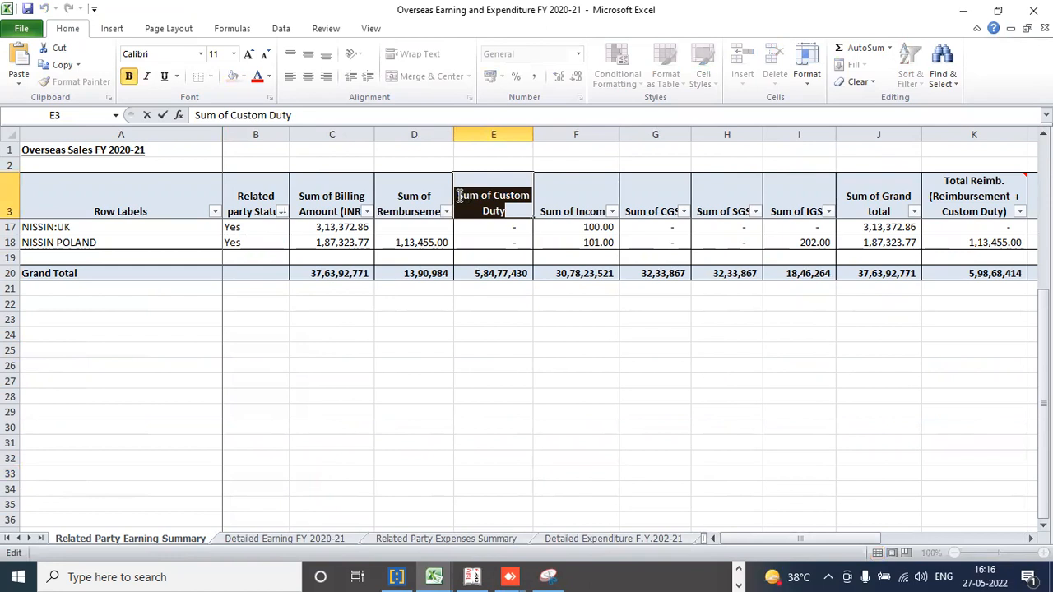
click(422, 213)
double_click(422, 213)
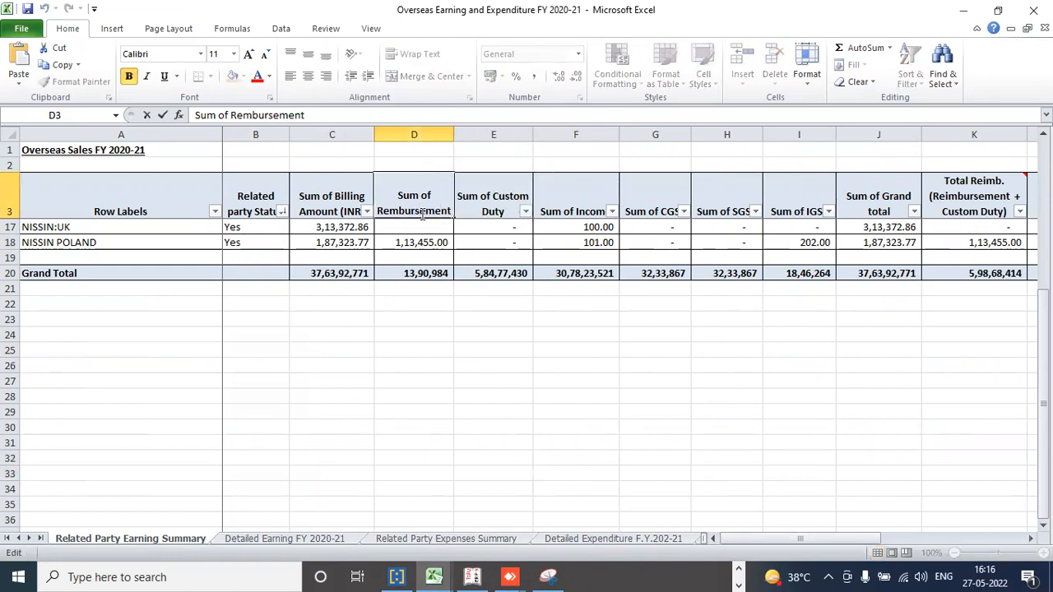
click(330, 214)
Examine the Sum of Income heading in F3, then return to the Sum of Rembursement heading in D3
click(575, 210)
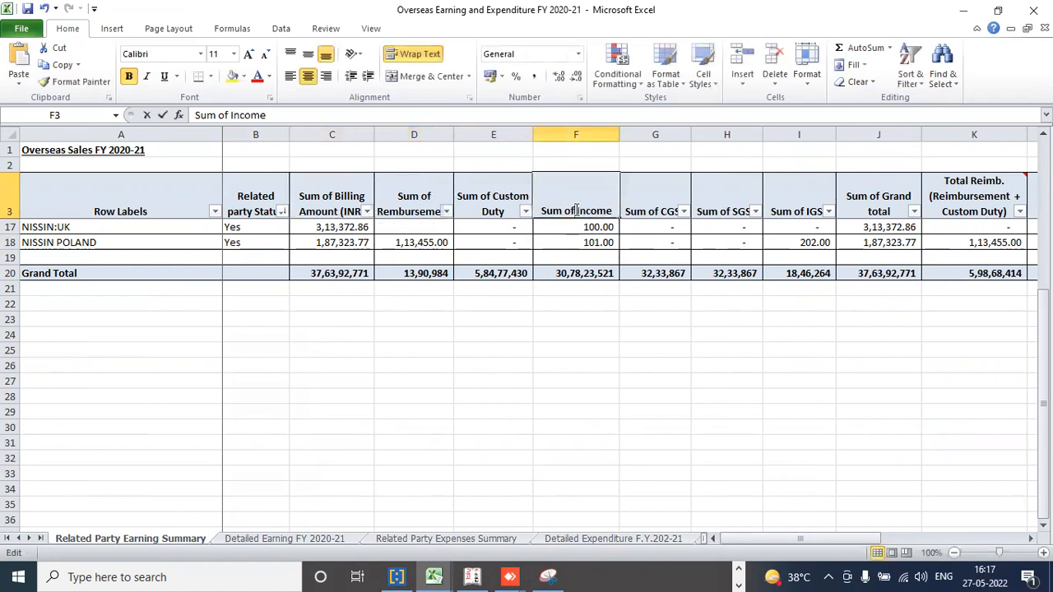
double_click(576, 210)
drag(576, 211, 613, 211)
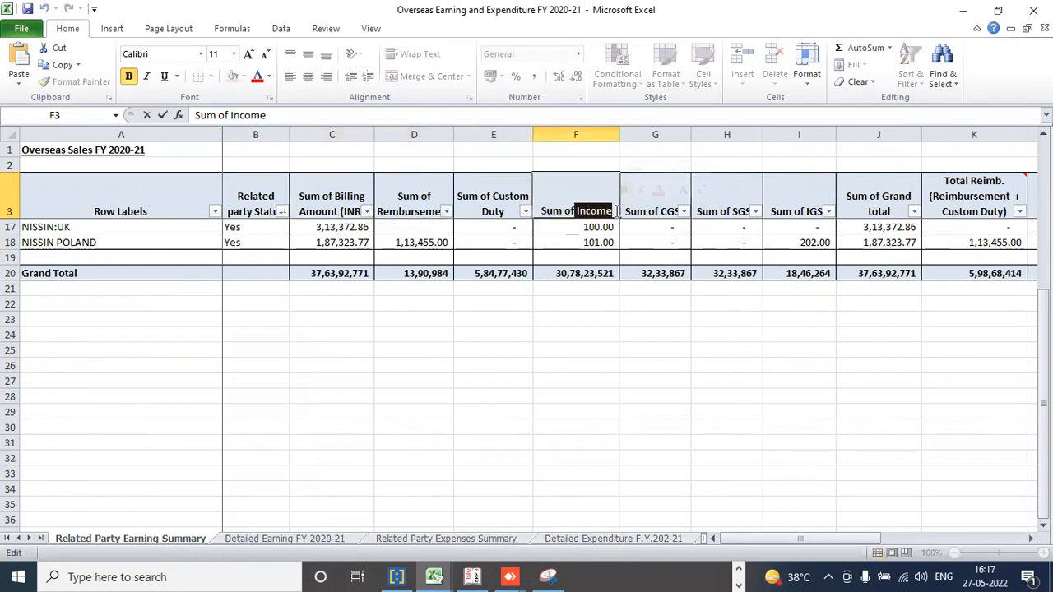
drag(617, 211, 498, 207)
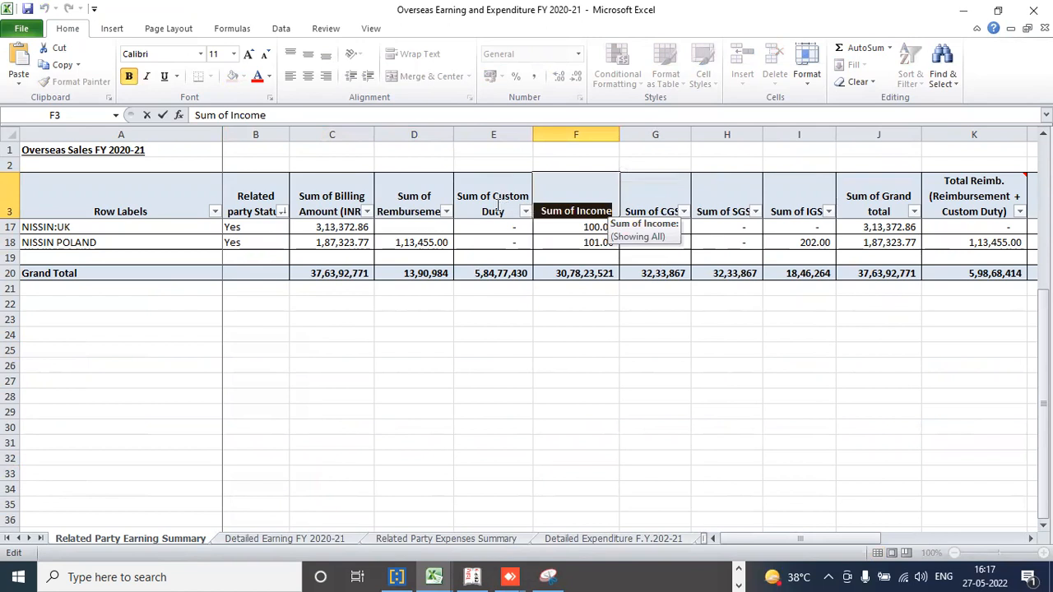
click(415, 212)
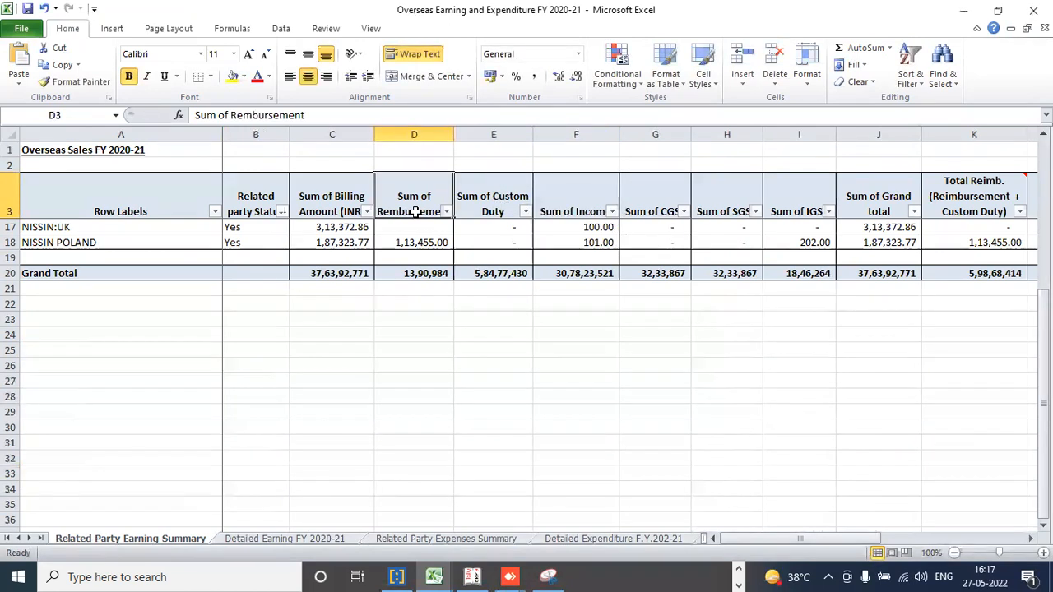
Go through the CGST, SGST, IGST, Grand total and Total Reimb. headings in row 3, then show the remaining columns through Remarks
click(652, 200)
click(726, 200)
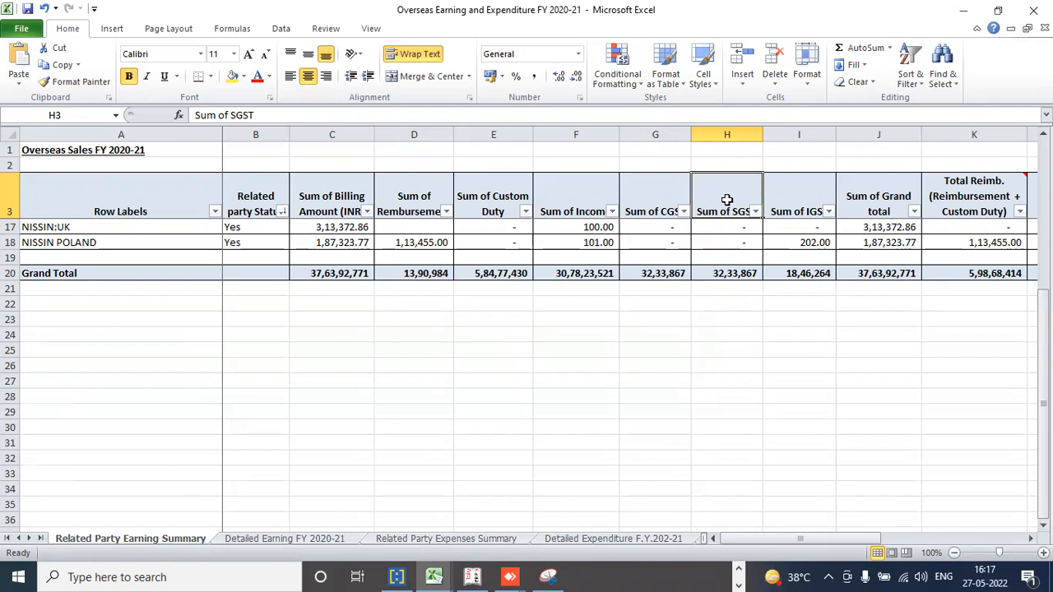
click(796, 206)
click(875, 204)
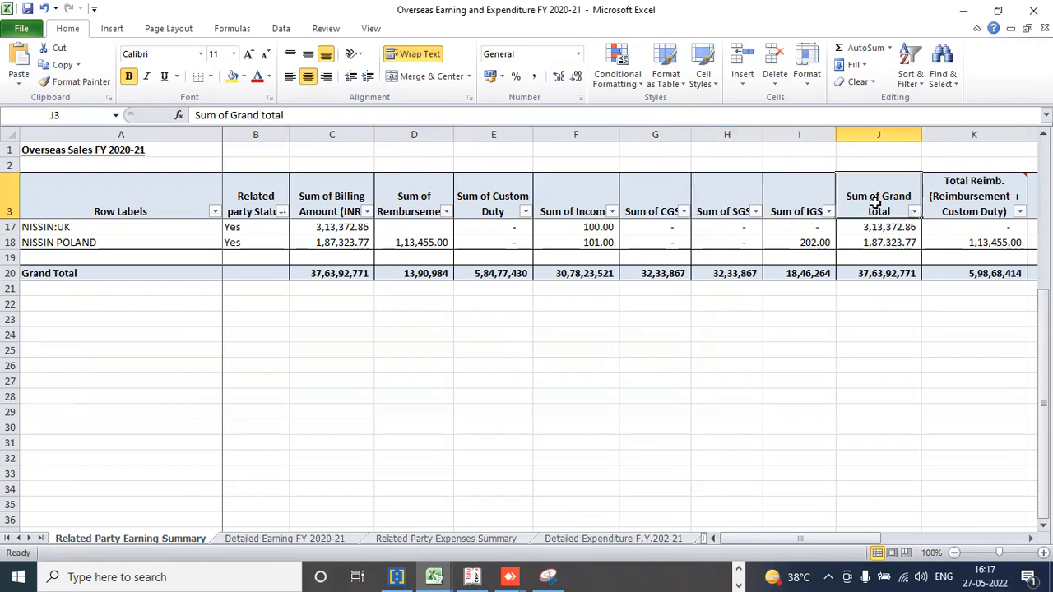
click(944, 204)
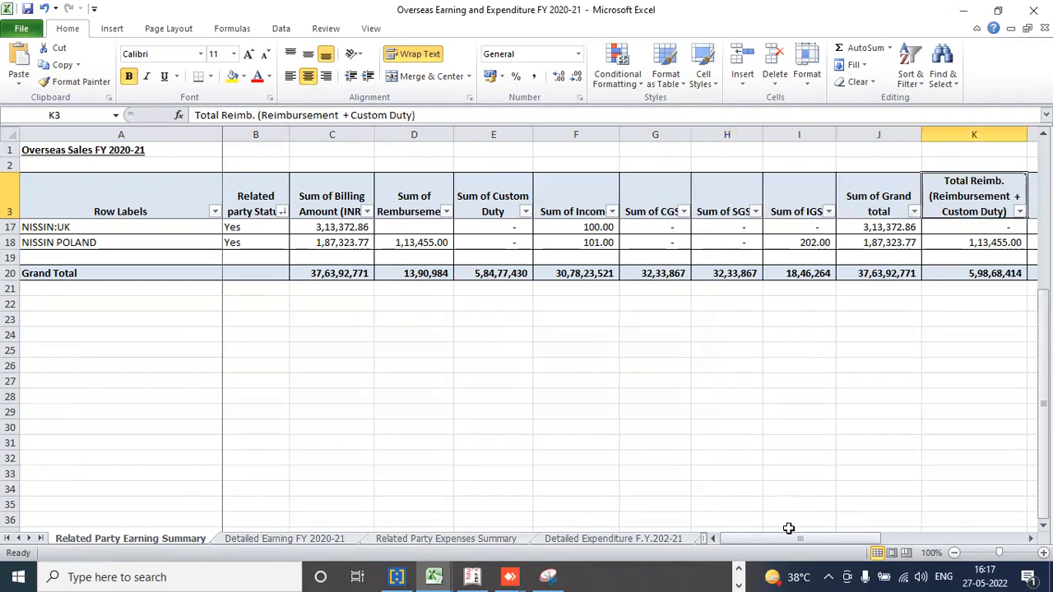
drag(785, 541, 856, 541)
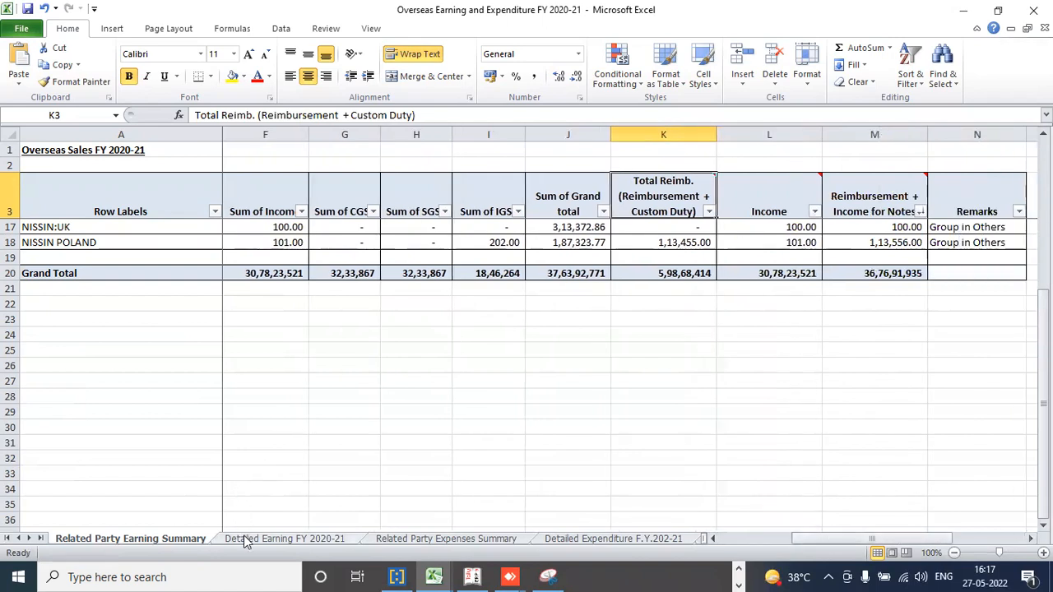
View the Detailed Earning FY 2020-21 sheet and examine the Foreign Currency heading and its amount in F6
click(284, 539)
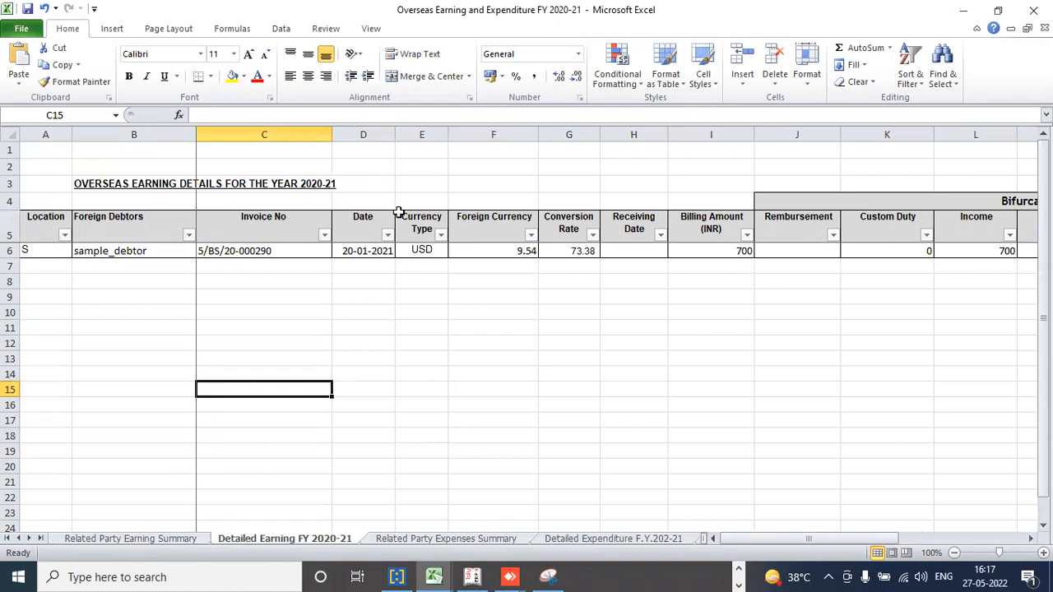
click(494, 232)
click(497, 251)
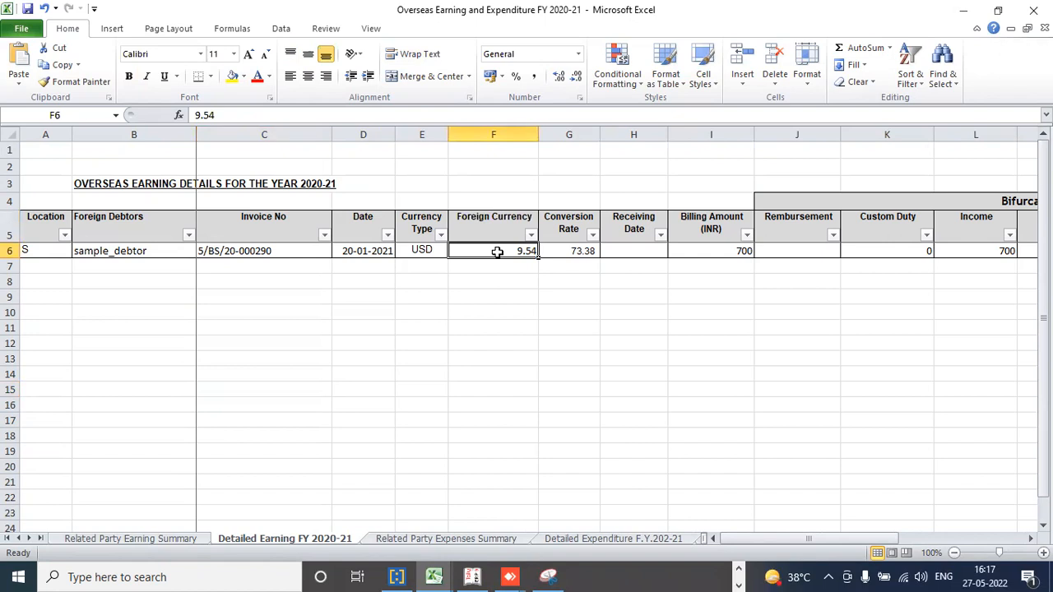
Open the DayBook XML document from the nISSIN_ABC_LOGISTICS folder in Notepad and maximize its window
click(738, 569)
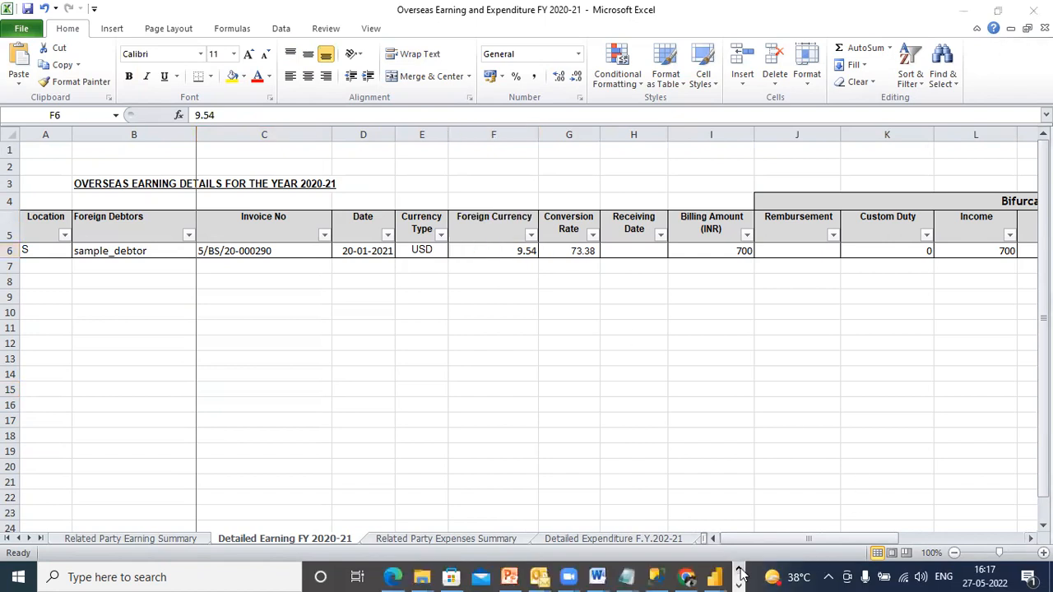
mouse_move(423, 576)
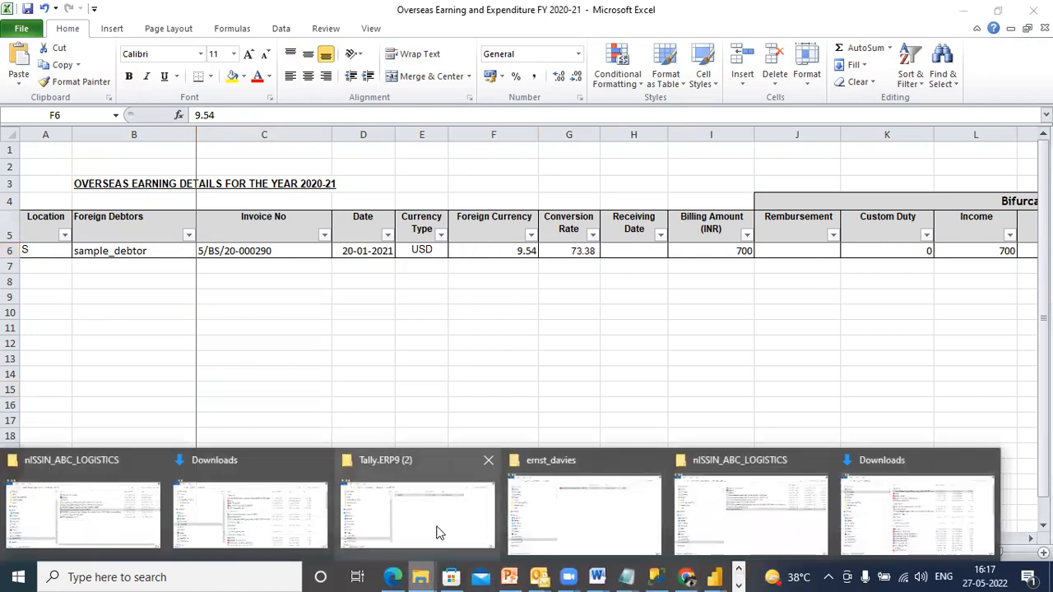
click(727, 520)
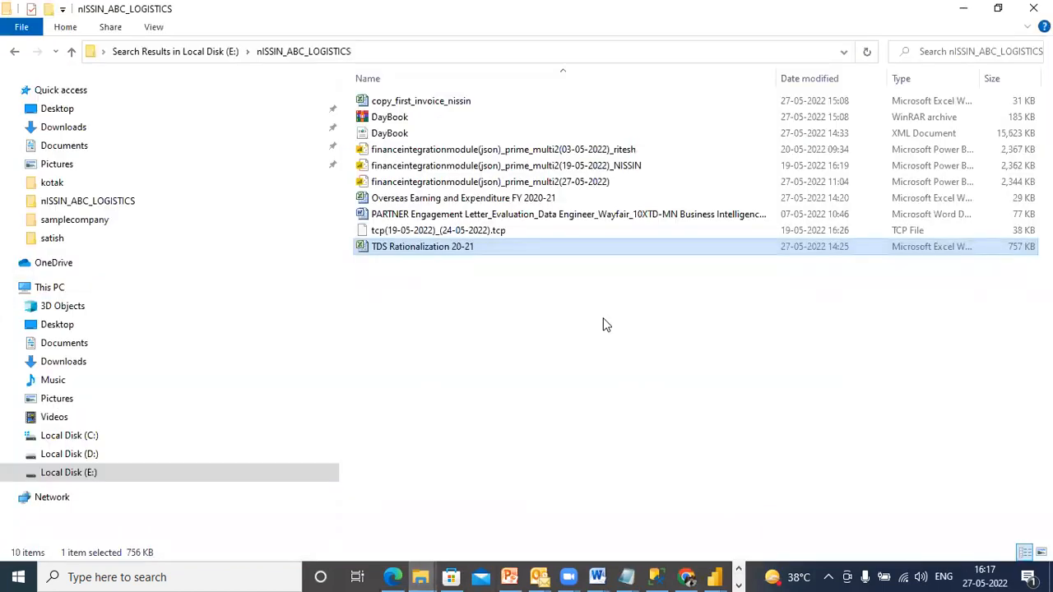
click(449, 134)
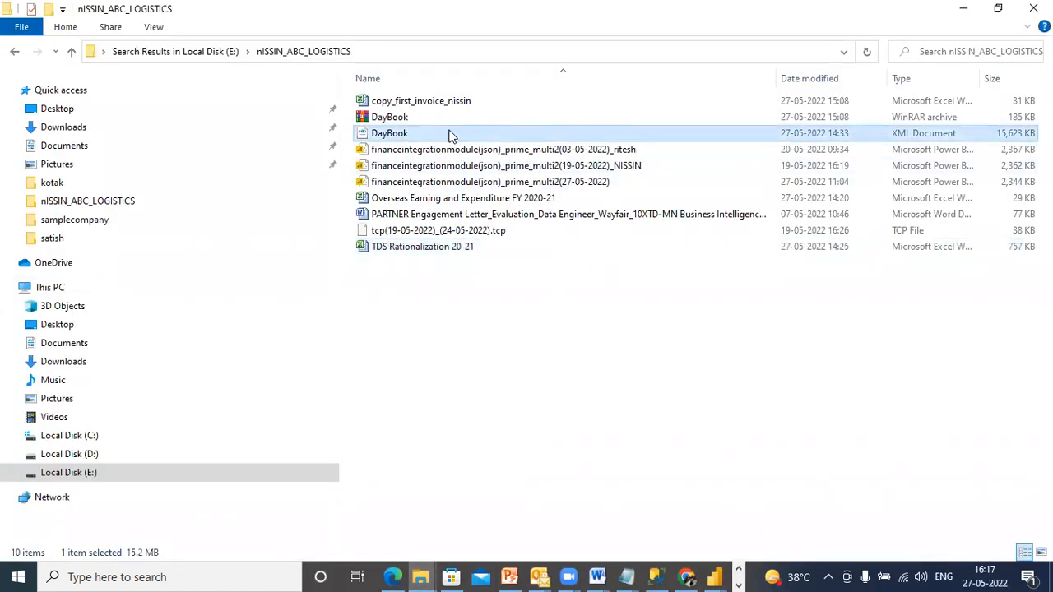
double_click(449, 134)
right_click(448, 130)
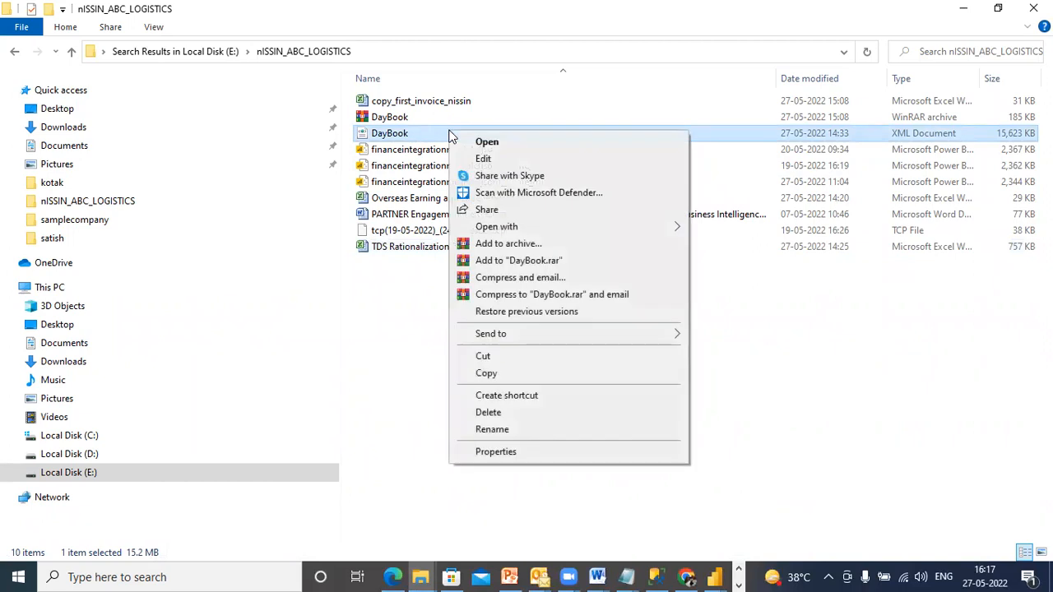
mouse_move(496, 227)
click(728, 296)
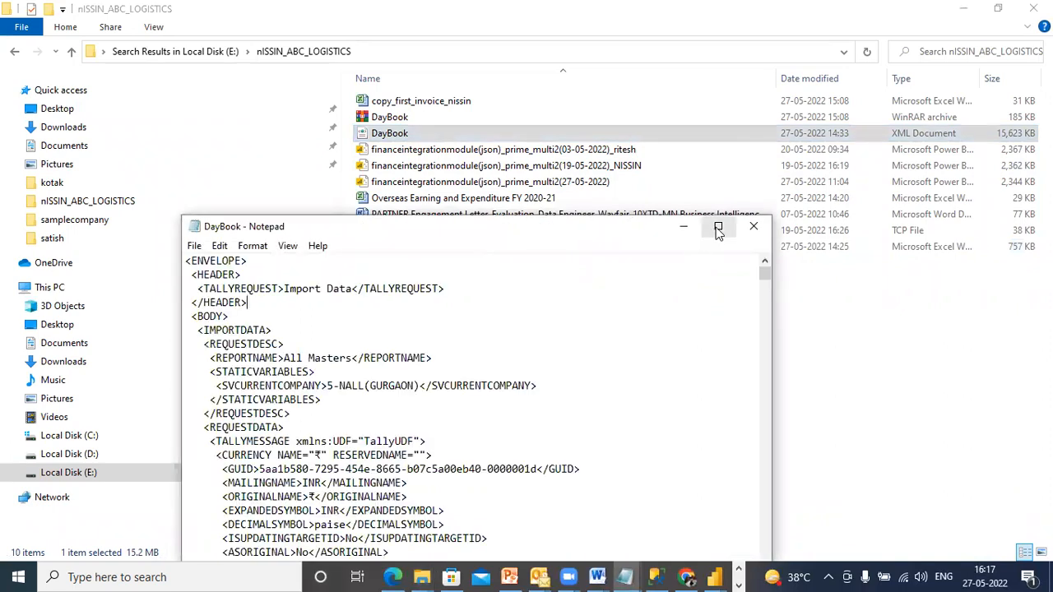
click(718, 226)
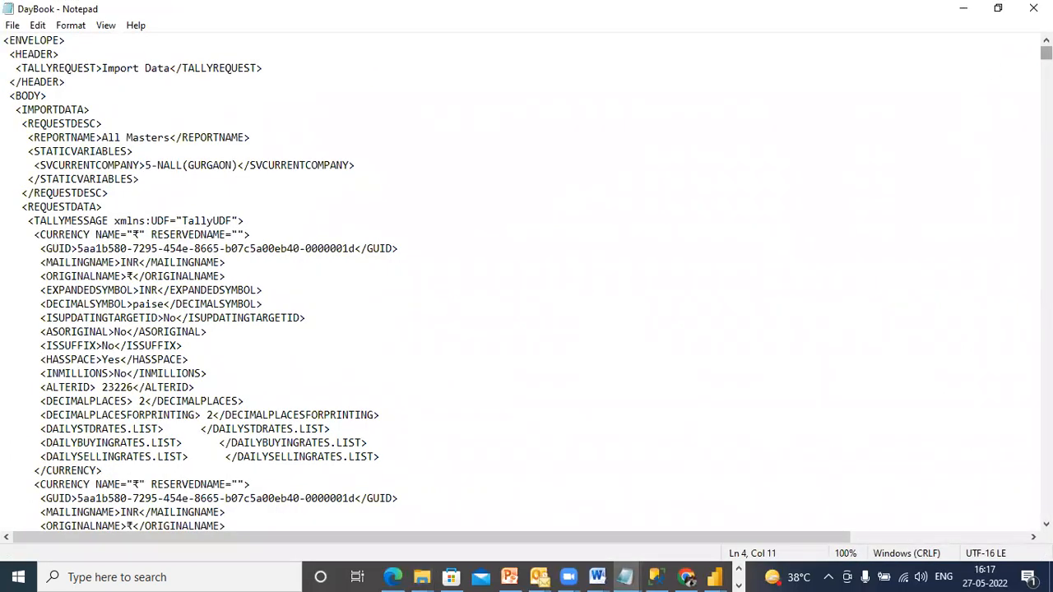
Search the DayBook XML for "Narration" through its successive matches and examine the narration of the journal voucher dated 20210601
scroll(526, 280, down, 20)
scroll(526, 280, down, 12)
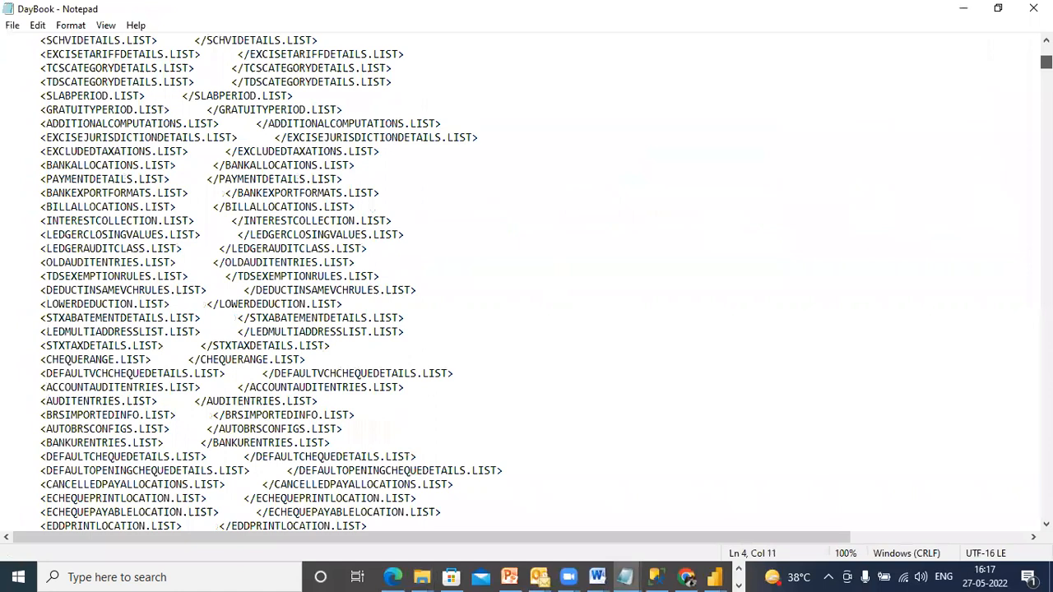
scroll(118, 143, up, 20)
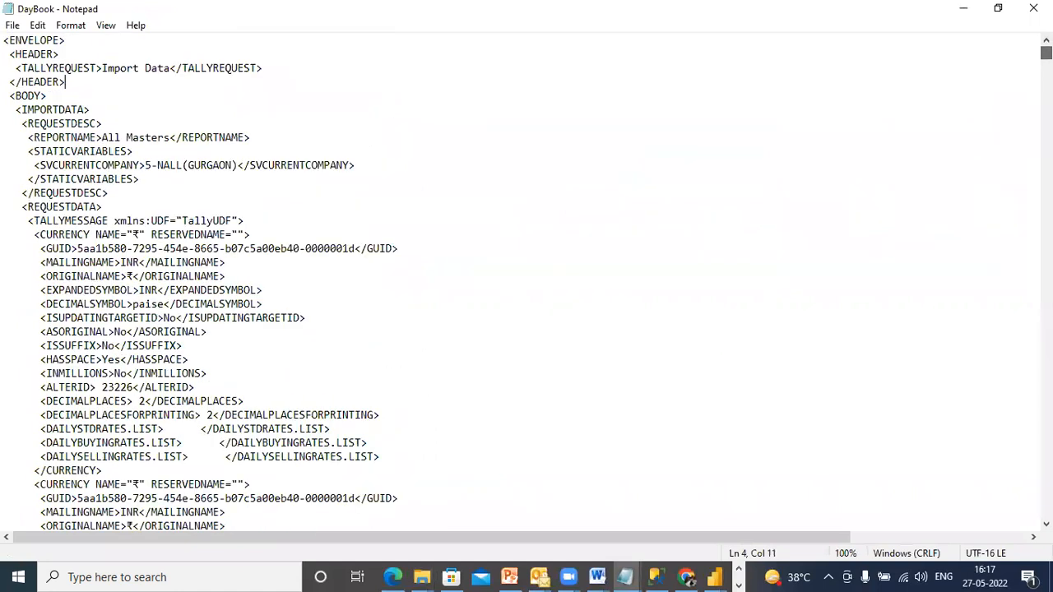
click(37, 25)
click(67, 154)
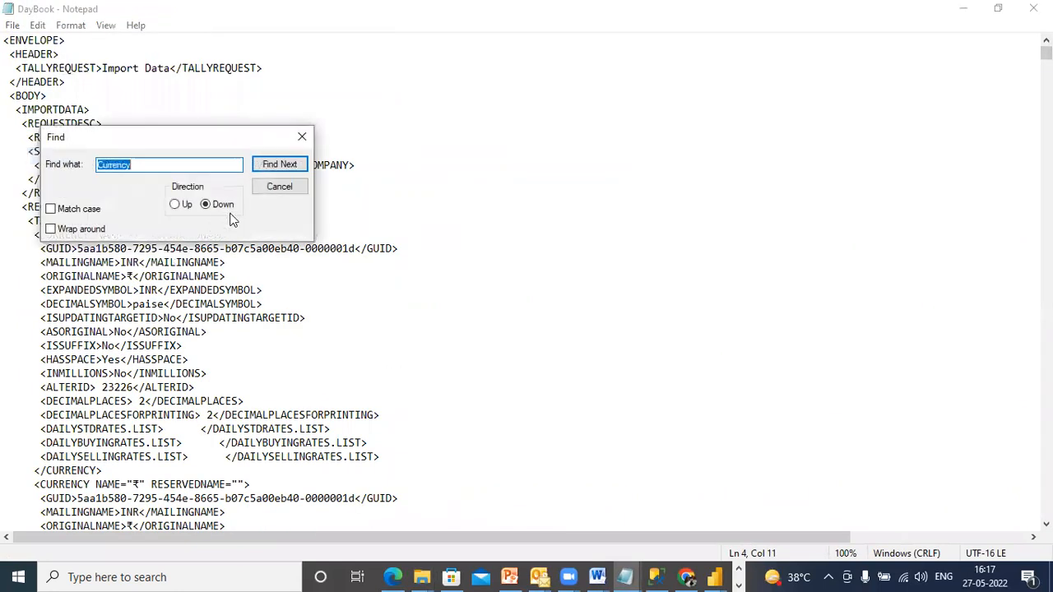
text(Narration)
click(278, 165)
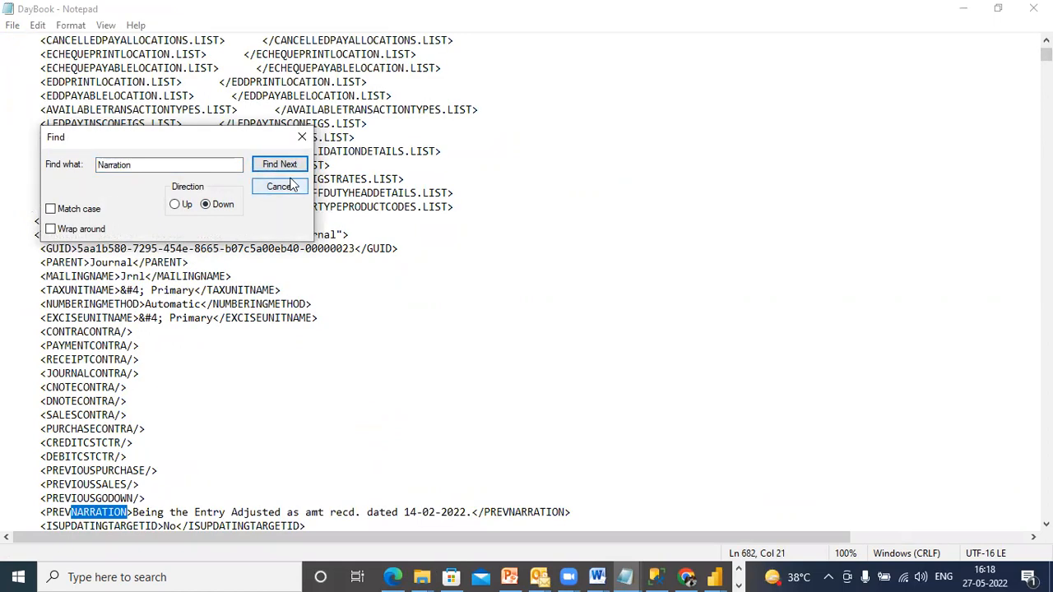
click(285, 165)
click(288, 167)
click(288, 167)
click(288, 167)
click(288, 167)
click(288, 167)
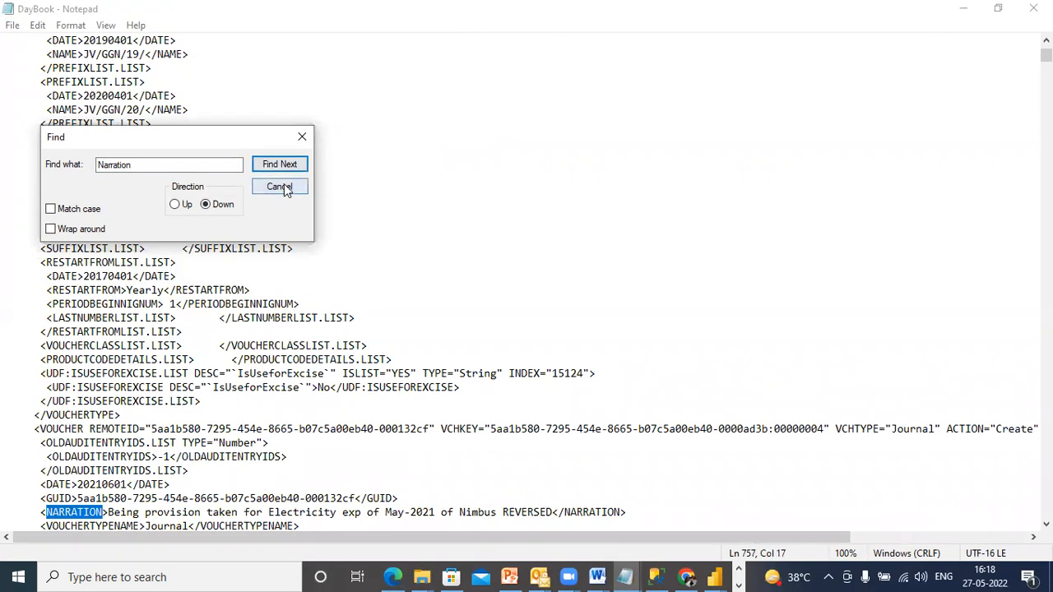
click(279, 186)
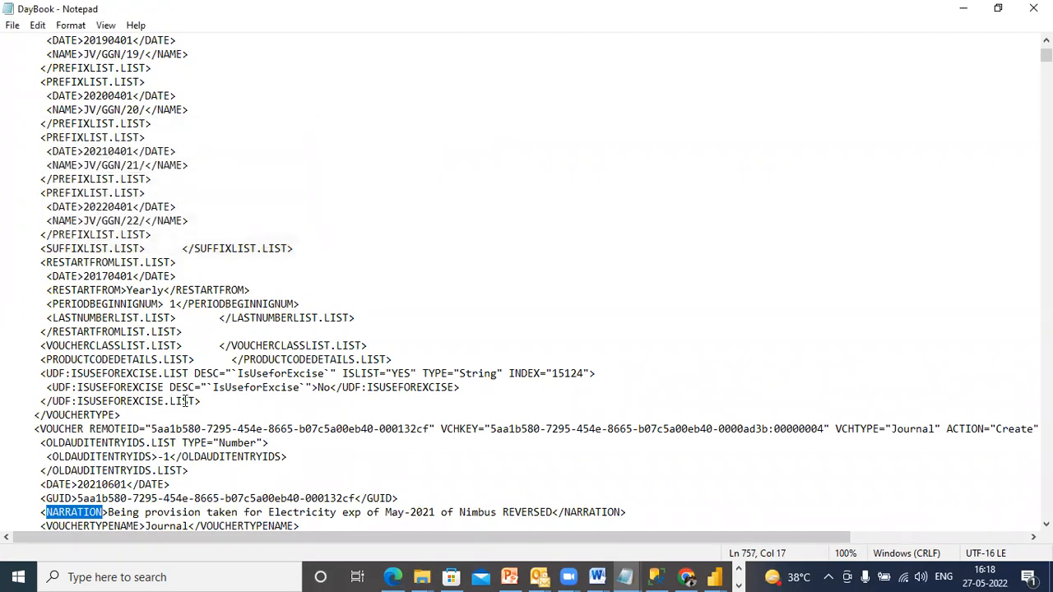
click(175, 513)
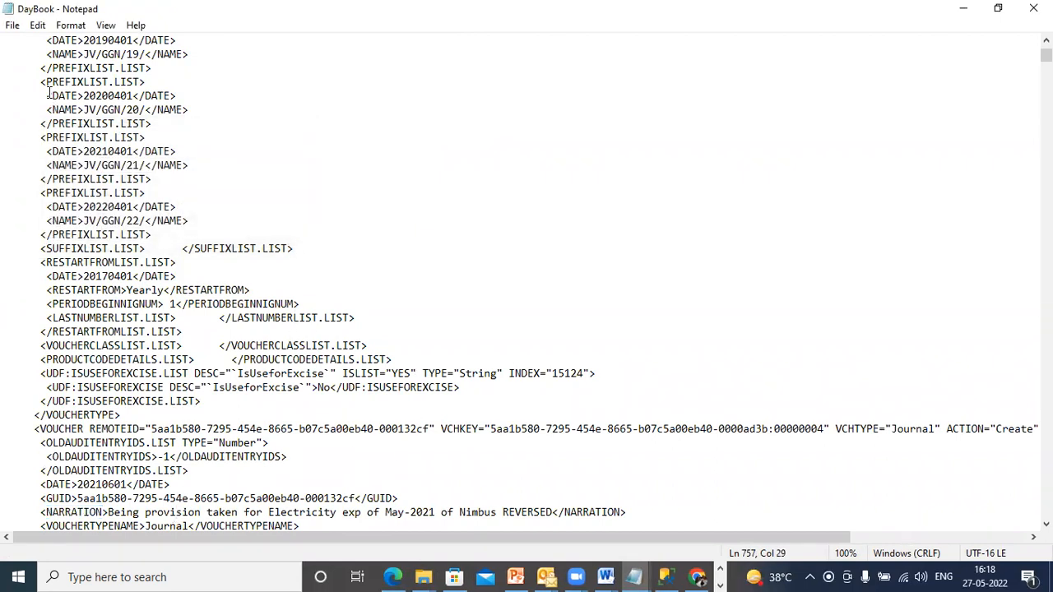
Search the DayBook XML for "USD" up to the bank payment voucher's narration and select the text "USD 2,984.16" there
click(37, 25)
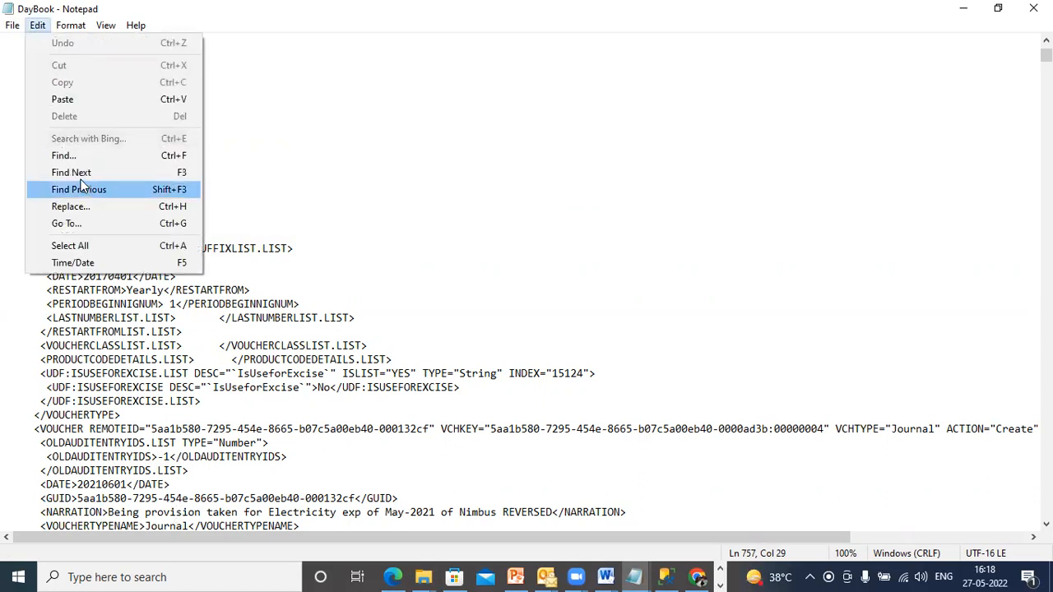
click(64, 156)
text(USD)
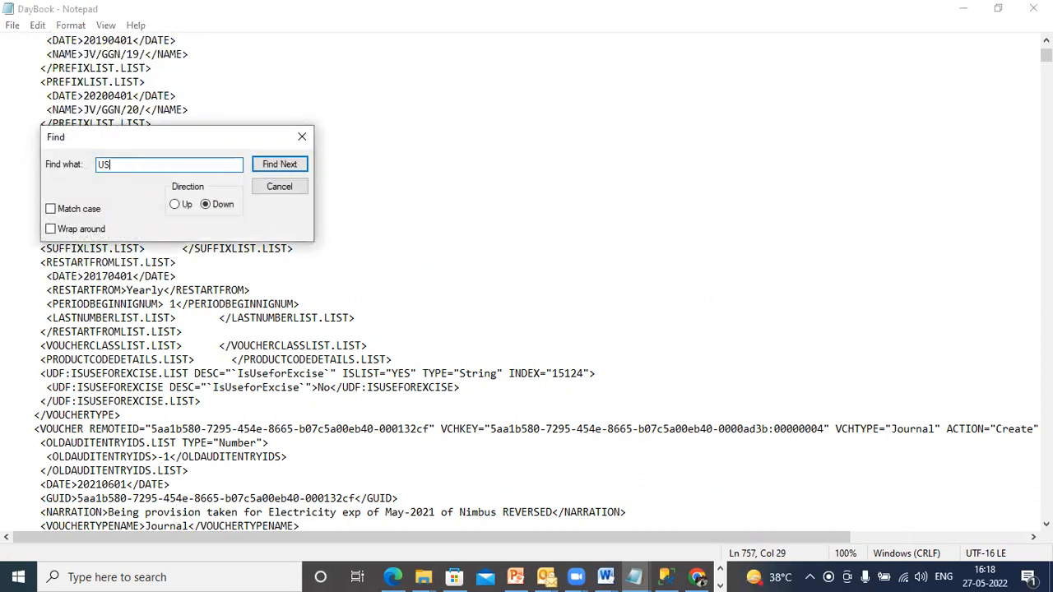
click(291, 166)
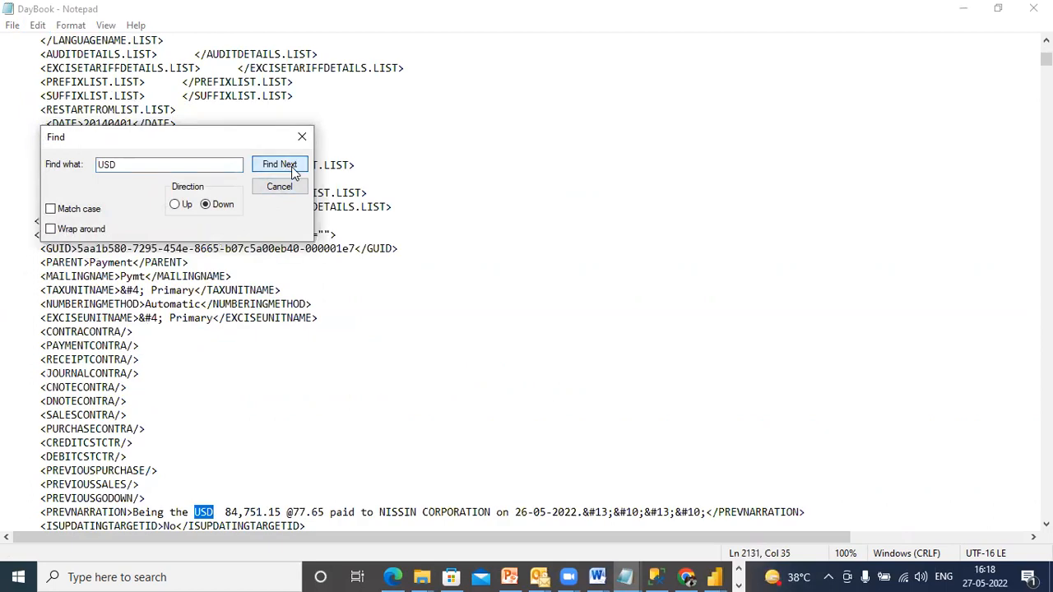
click(292, 166)
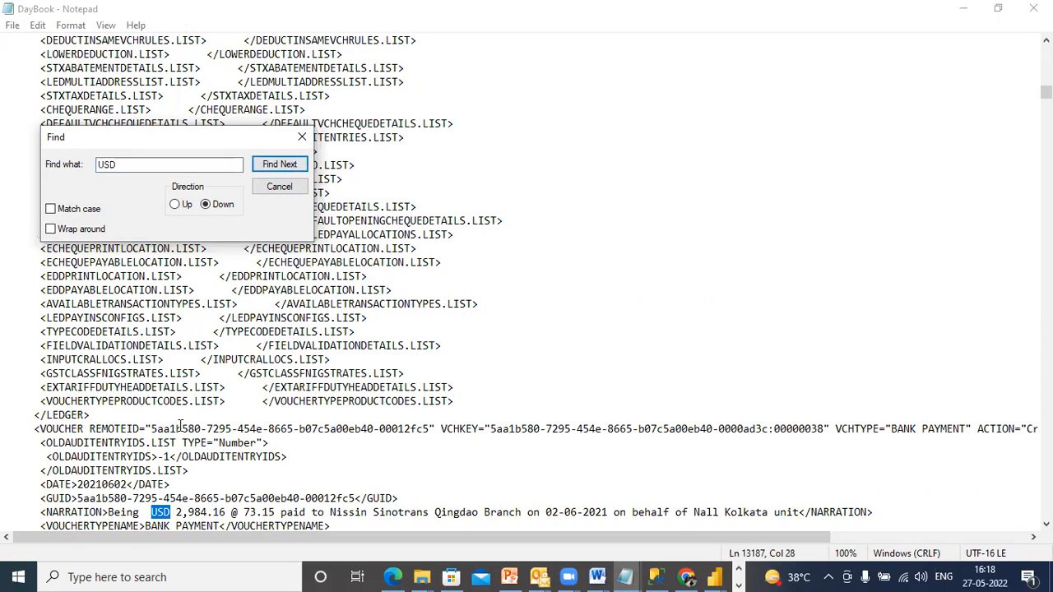
click(279, 186)
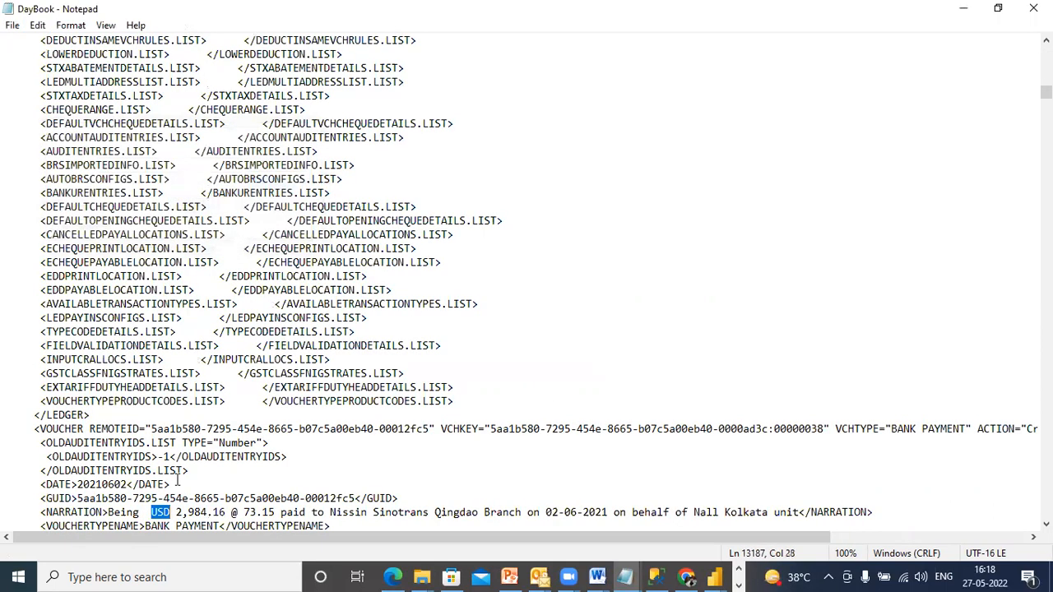
click(123, 511)
drag(227, 511, 153, 511)
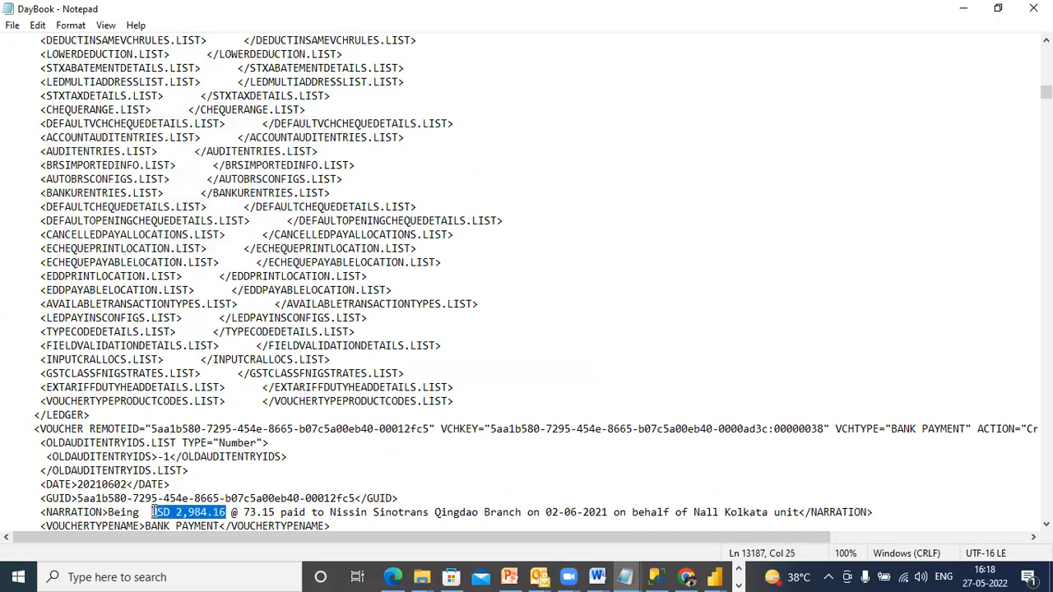
Select the conversion rate 73.15 and the amount 2,984.16 in the bank payment voucher's narration to examine them
drag(275, 512, 244, 511)
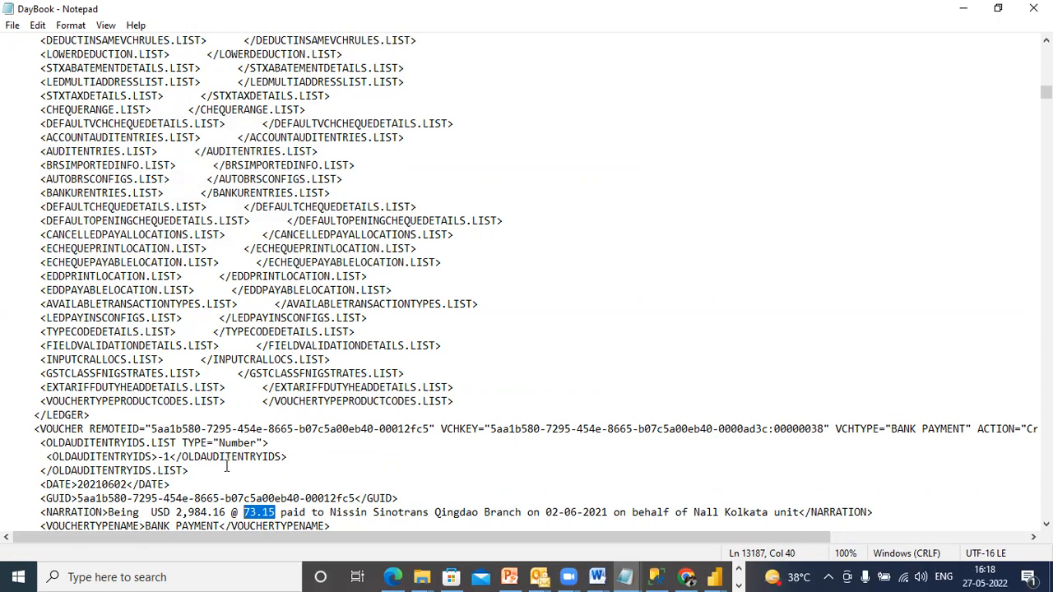
drag(225, 512, 176, 513)
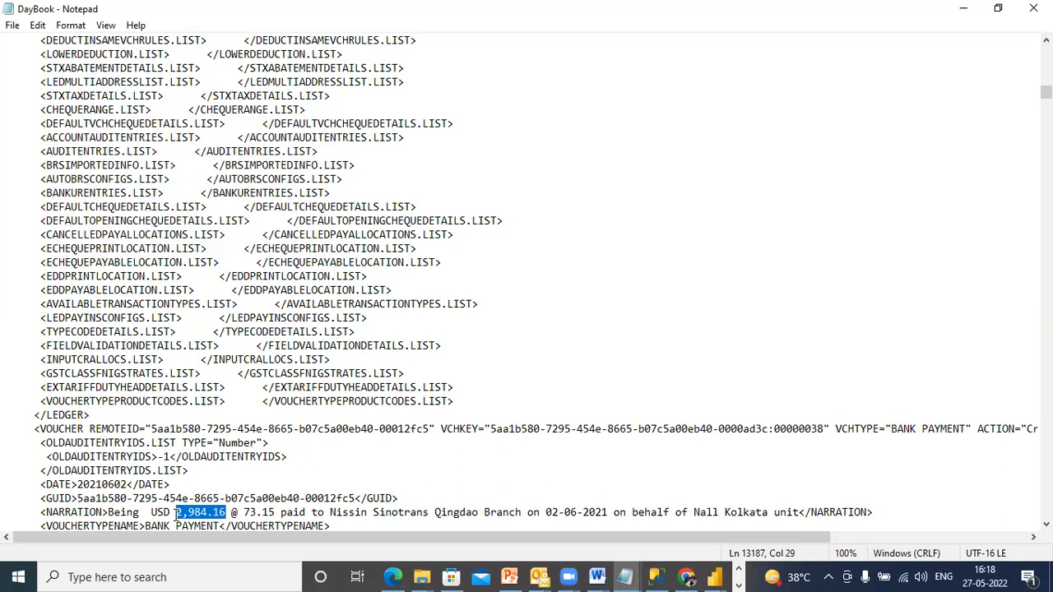
Search the DayBook XML for "Yen" through its successive matches and close the search
click(37, 26)
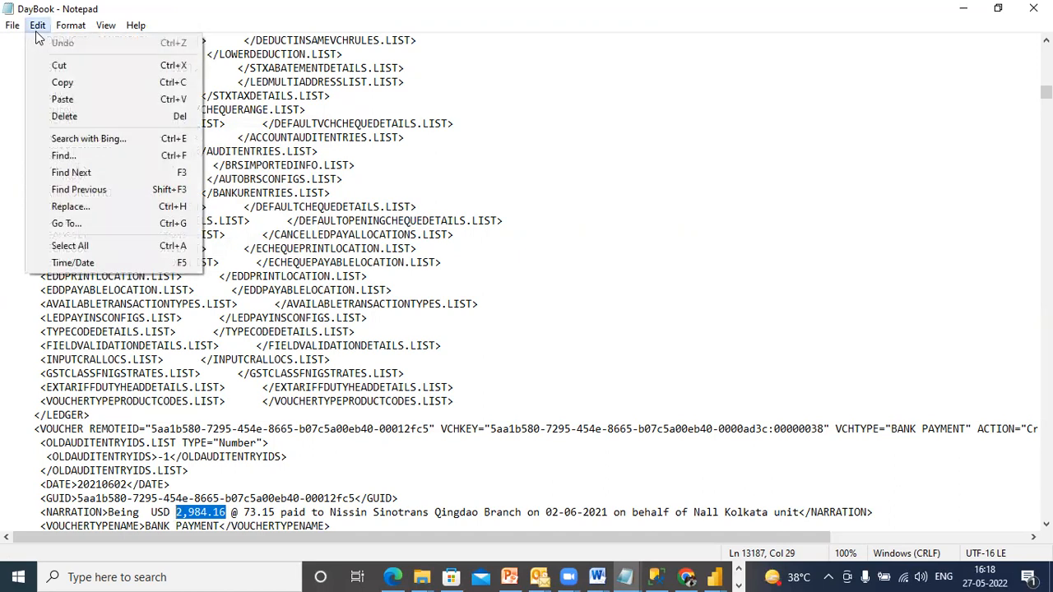
click(62, 154)
text(yEf)
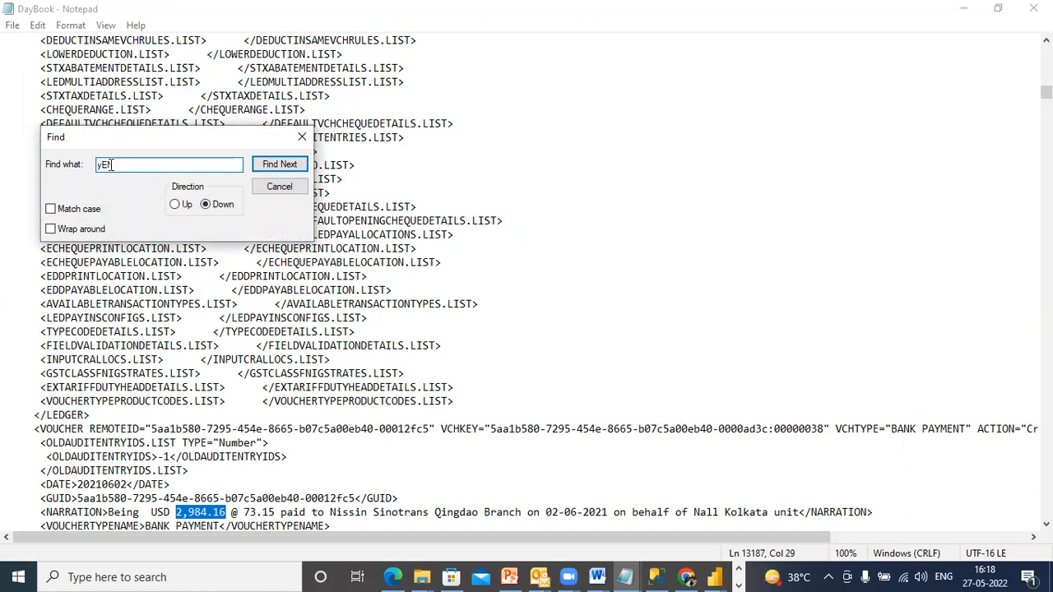
drag(120, 164, 97, 166)
text(Yen)
click(269, 164)
click(268, 167)
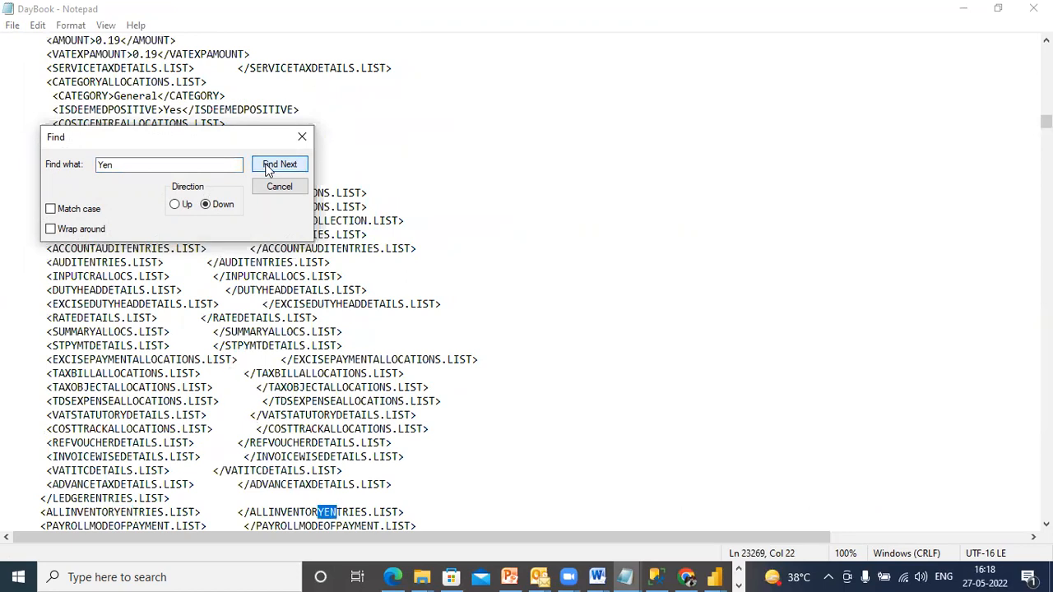
click(269, 166)
click(268, 166)
click(268, 167)
click(268, 167)
click(269, 166)
click(268, 167)
click(268, 166)
click(268, 166)
click(268, 166)
click(268, 166)
click(268, 166)
click(268, 167)
click(268, 166)
click(268, 166)
click(269, 166)
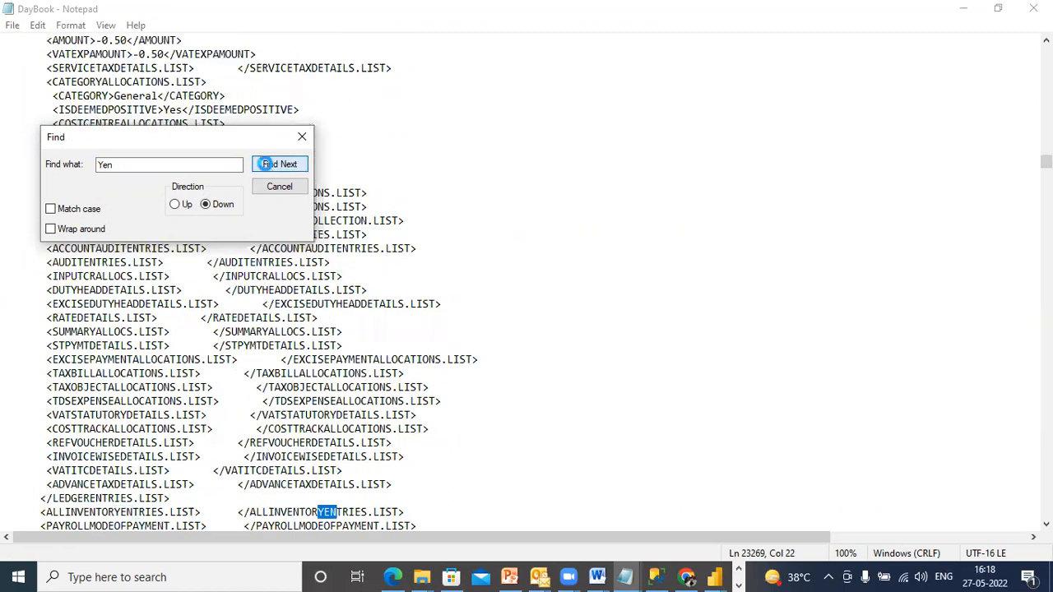
click(268, 166)
click(269, 166)
click(279, 186)
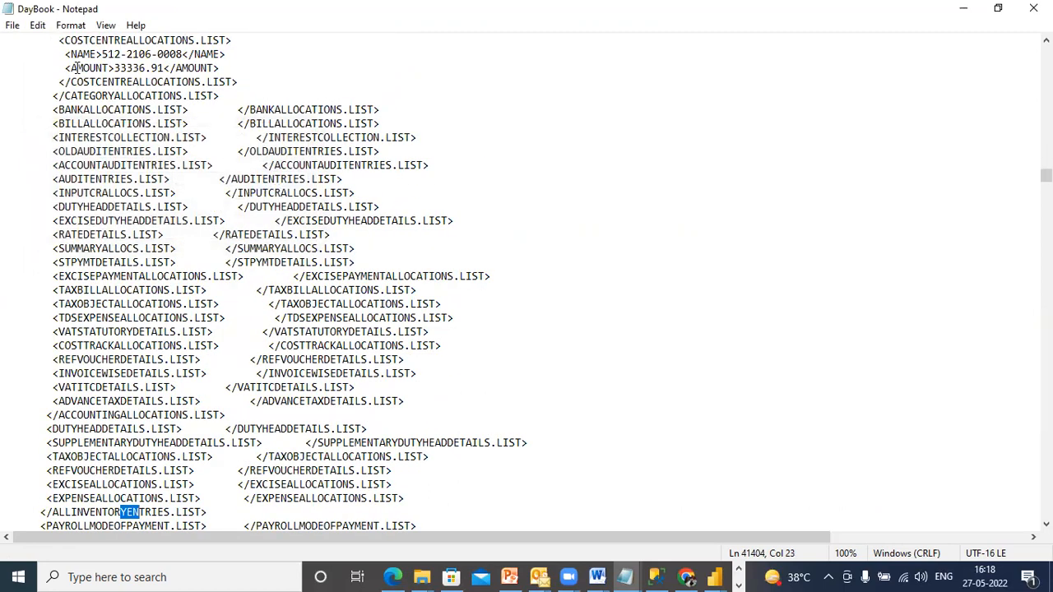
Return to the start of the DayBook XML and search for the first match of "Narration"
click(39, 35)
click(38, 25)
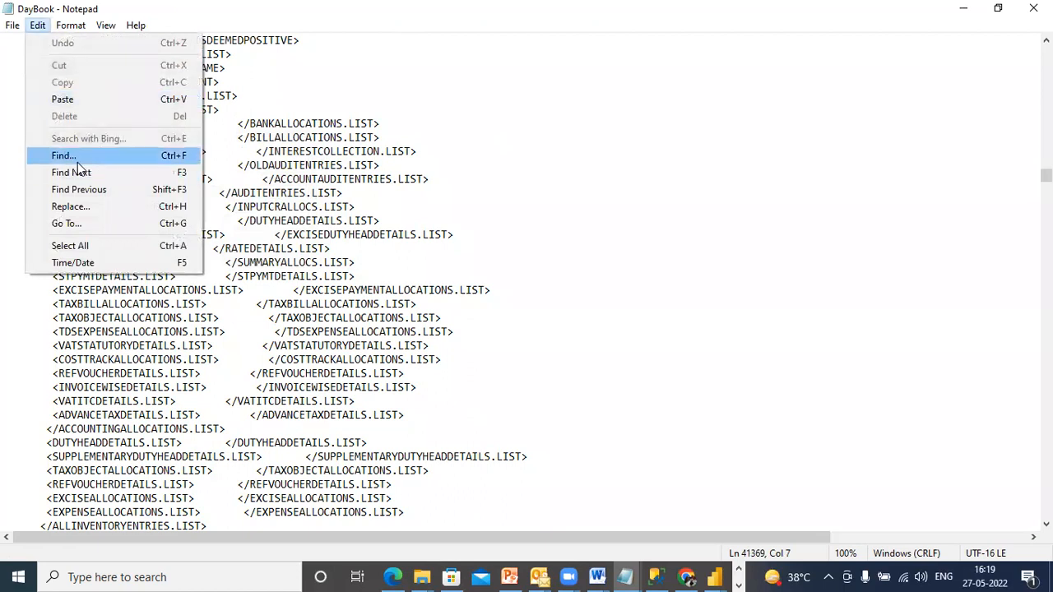
drag(1047, 176, 1046, 50)
click(419, 284)
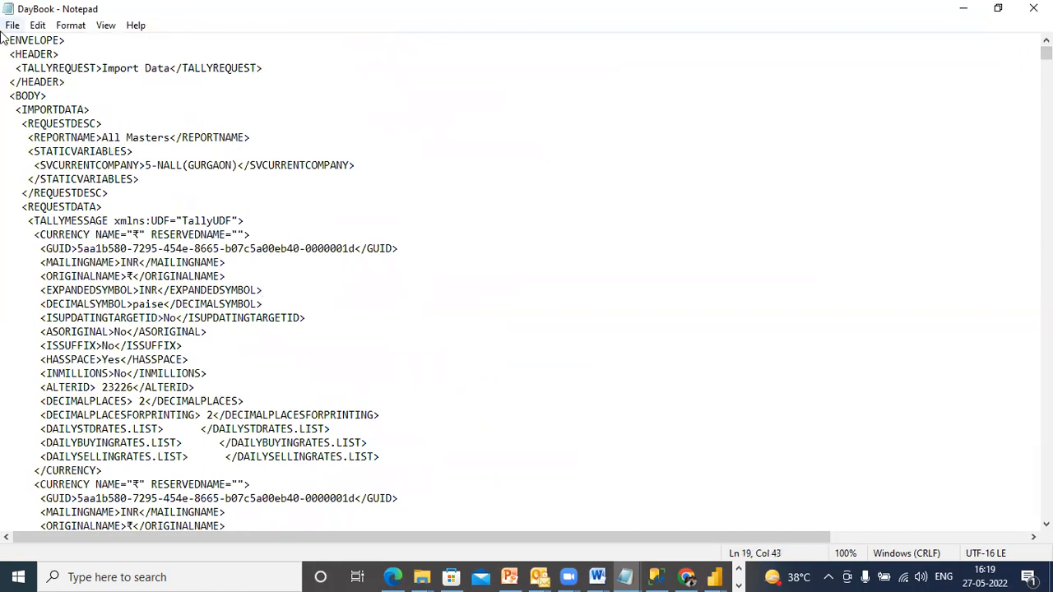
click(38, 25)
click(62, 154)
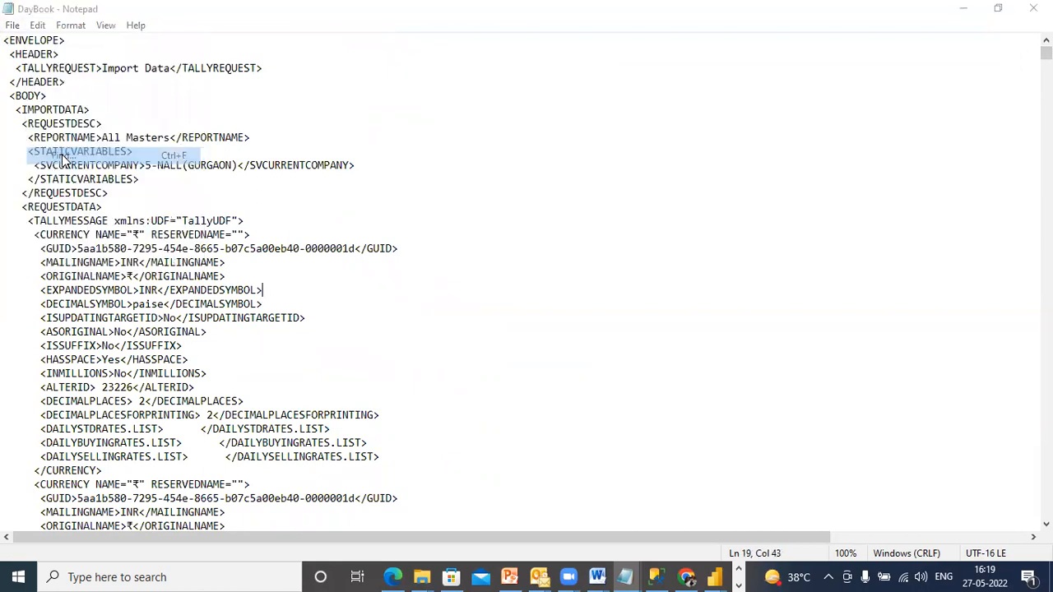
text(Narration)
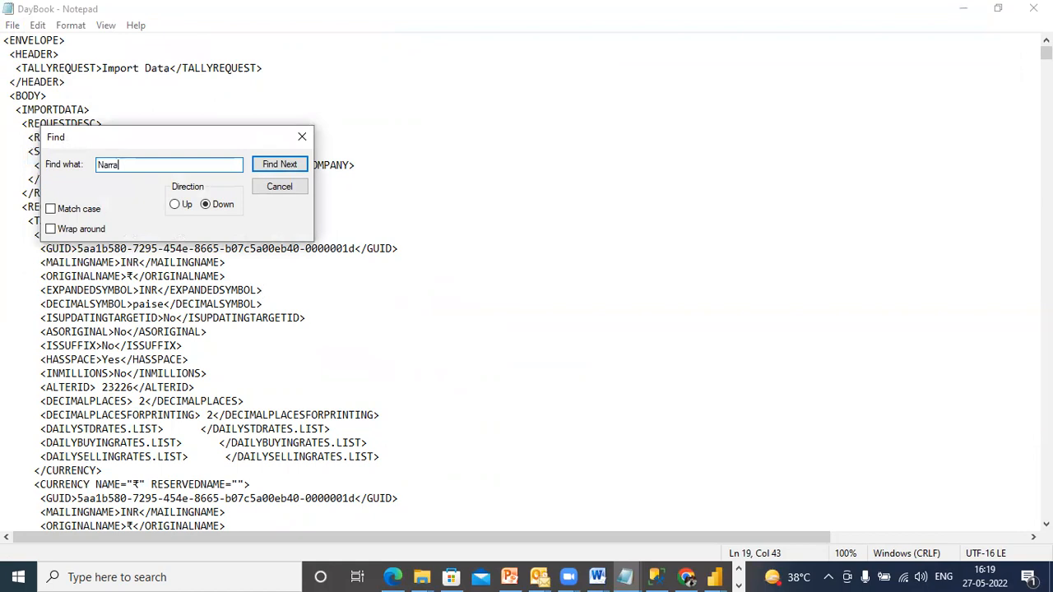
click(272, 168)
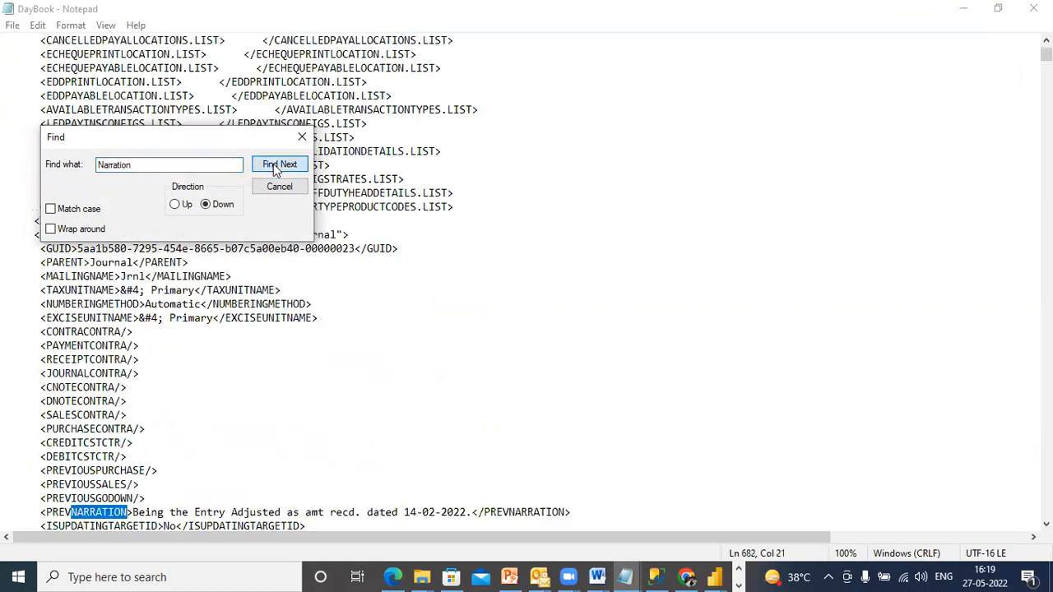
Switch to the TDS Rationalization 20-21 workbook in Excel and view its Other Expenses sheet
click(738, 579)
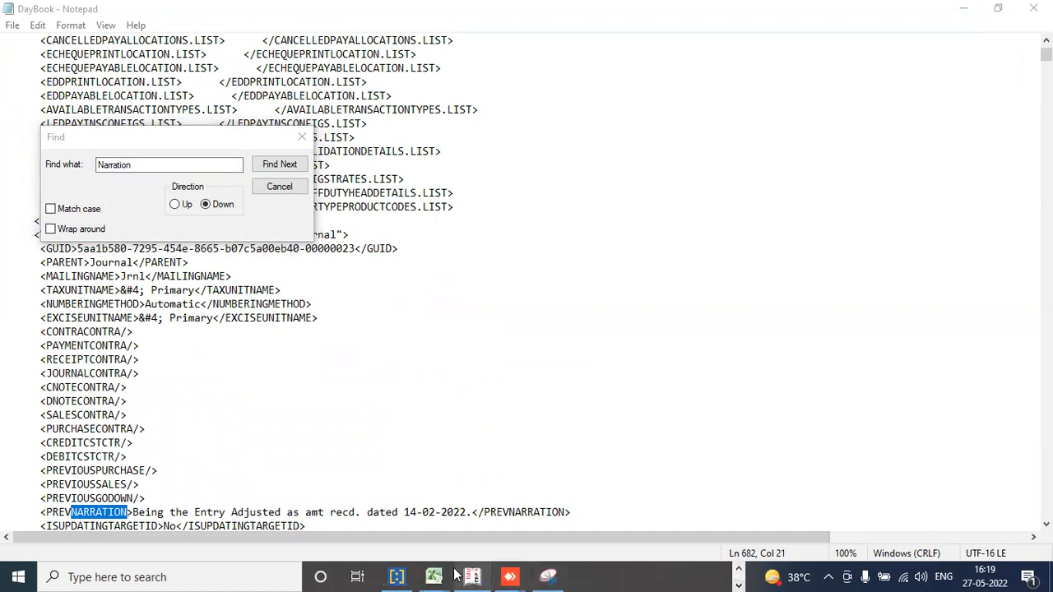
mouse_move(433, 576)
click(450, 536)
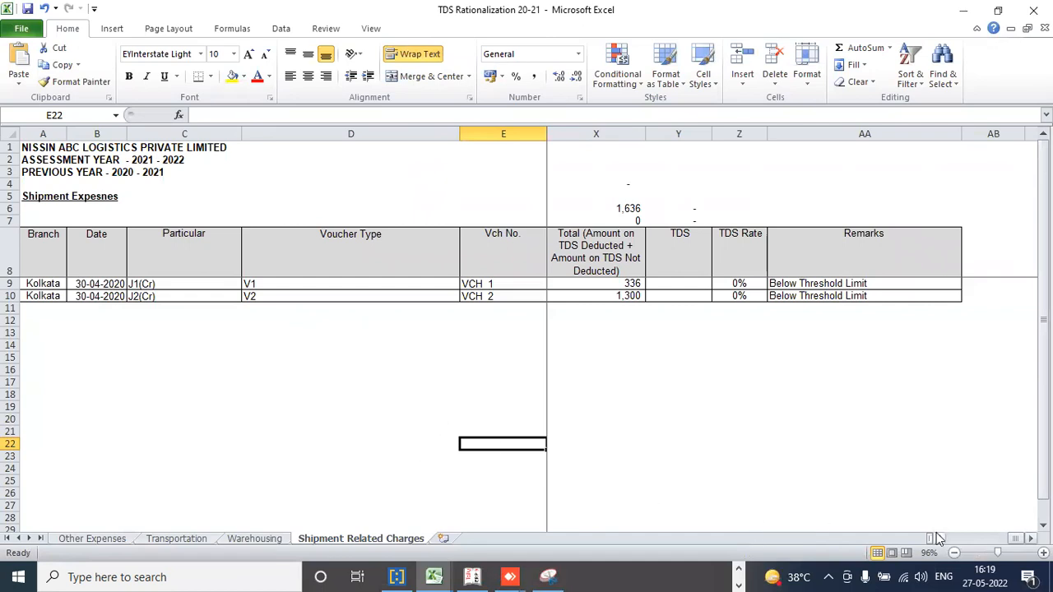
drag(930, 538, 501, 536)
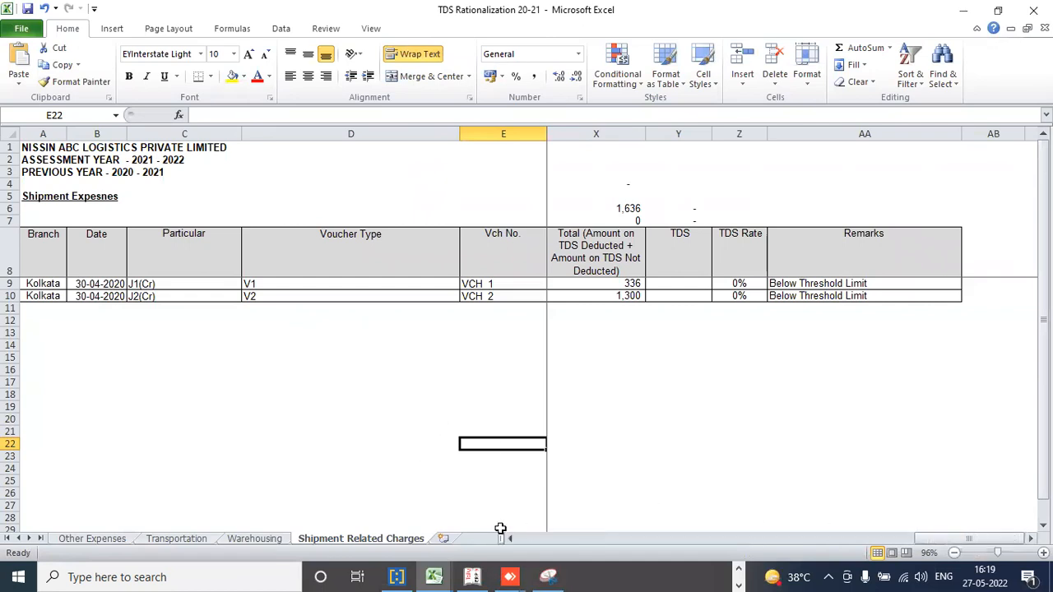
click(69, 538)
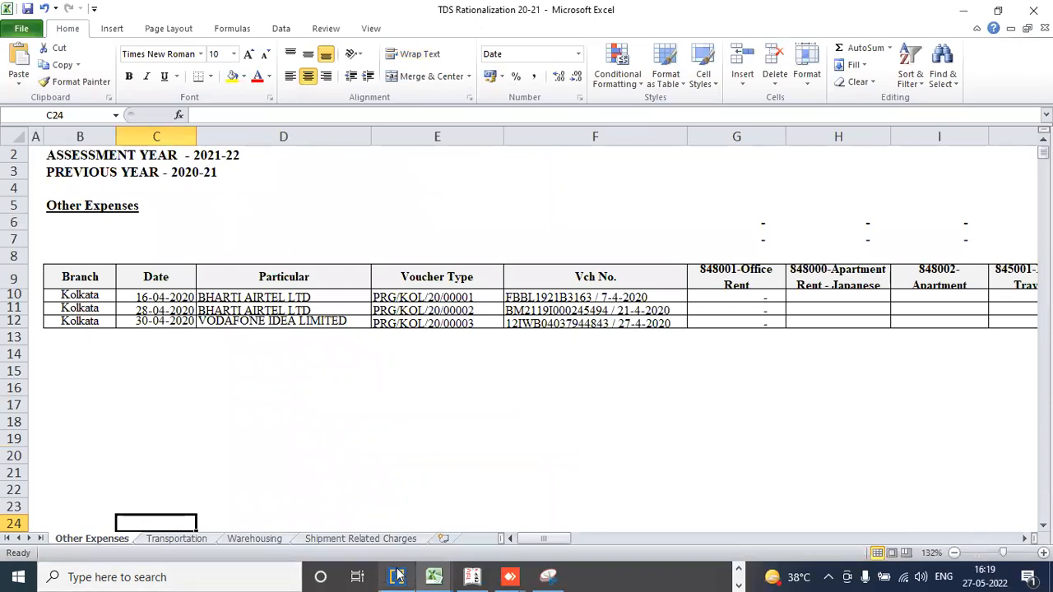
Switch to the Overseas Earning and Expenditure FY 2020-21 workbook and view the Related Party Expenses Summary and Detailed Expenditure F.Y.202-21 sheets
click(738, 569)
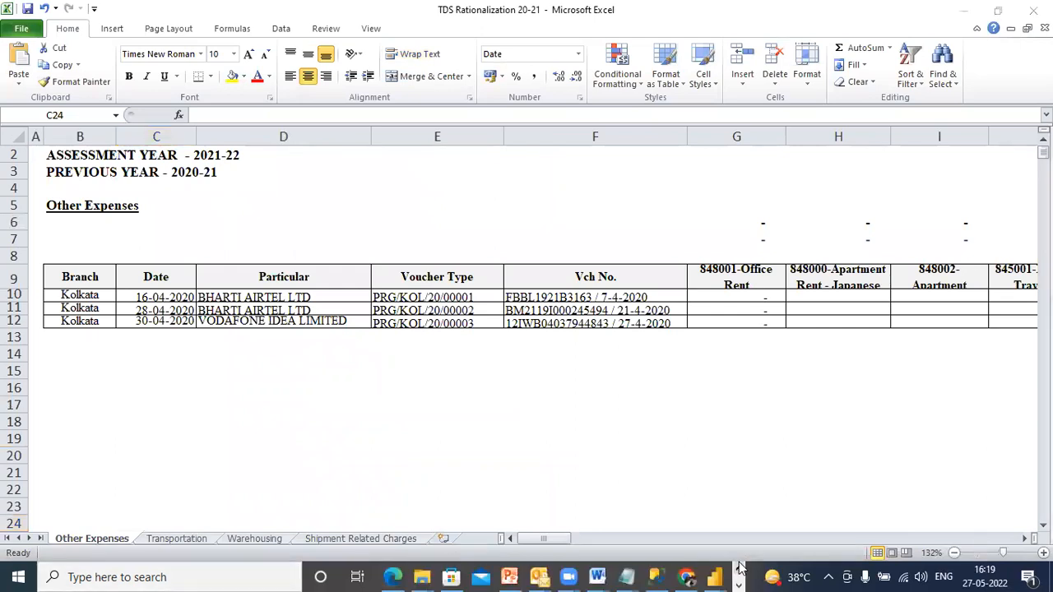
click(737, 571)
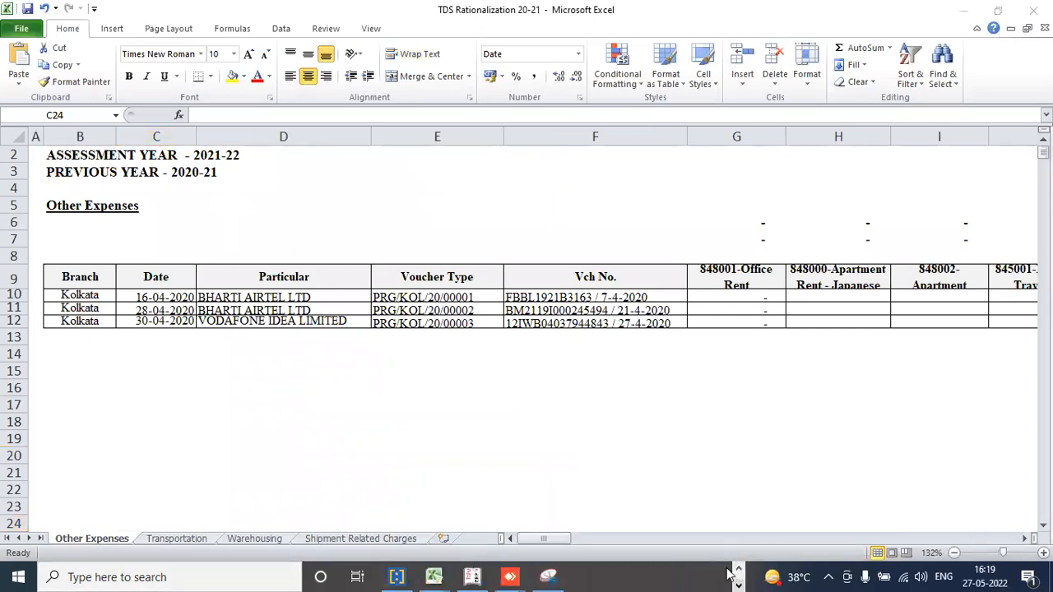
mouse_move(440, 575)
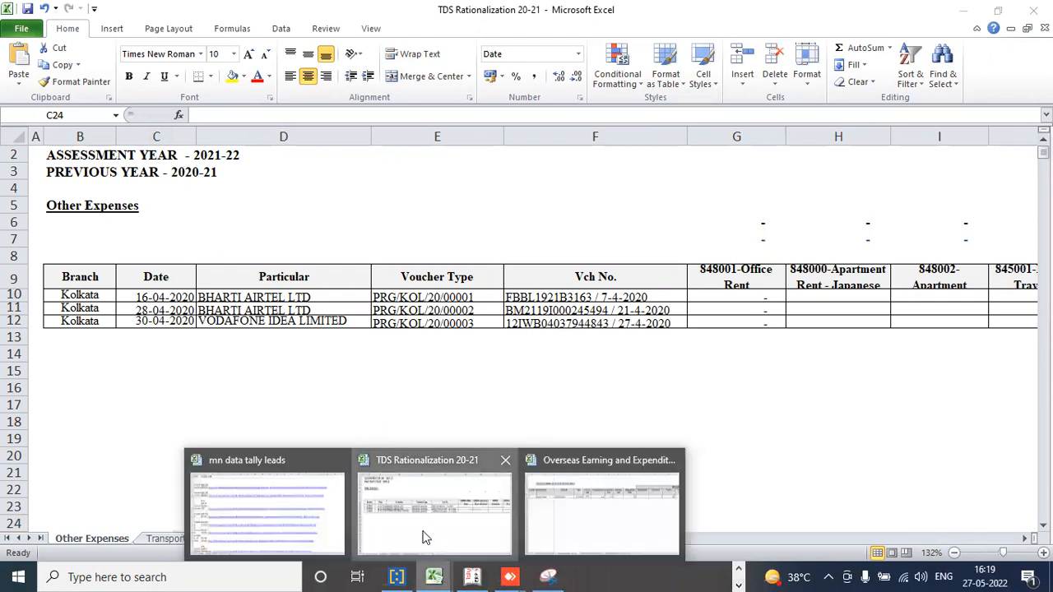
click(423, 530)
mouse_move(434, 576)
click(657, 514)
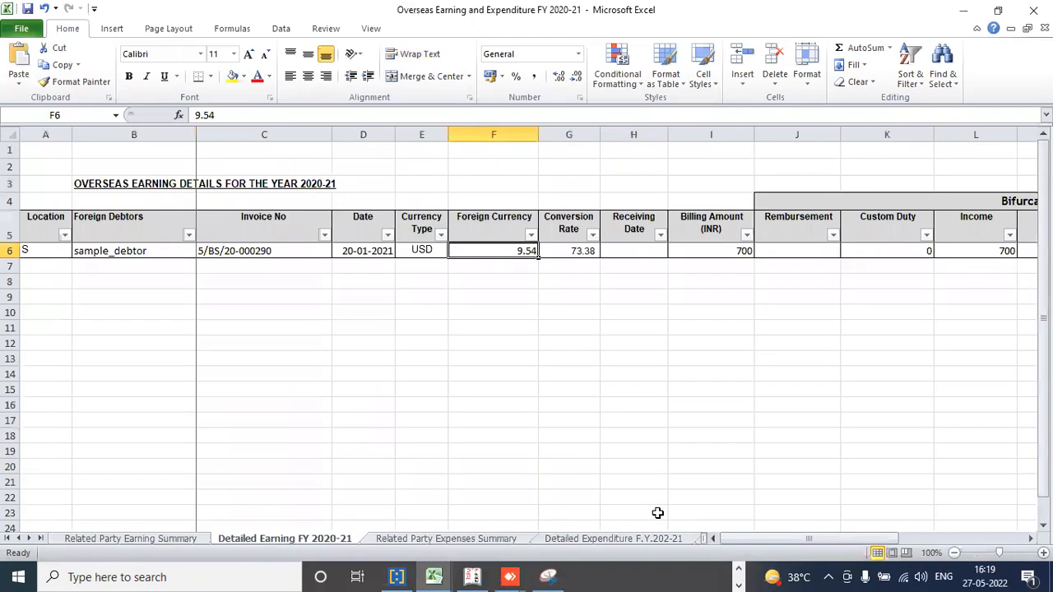
click(449, 539)
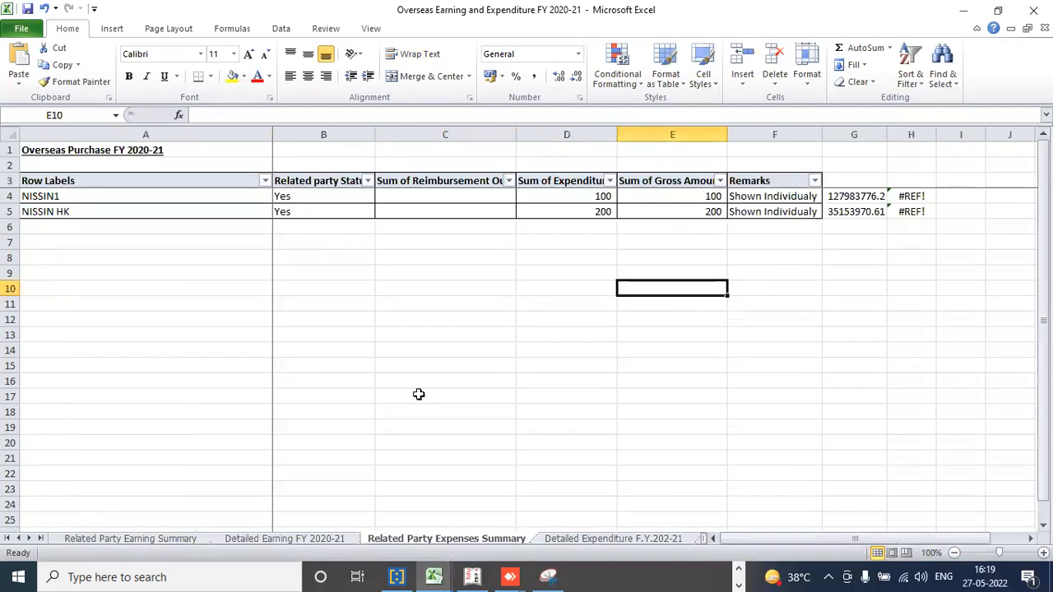
click(571, 538)
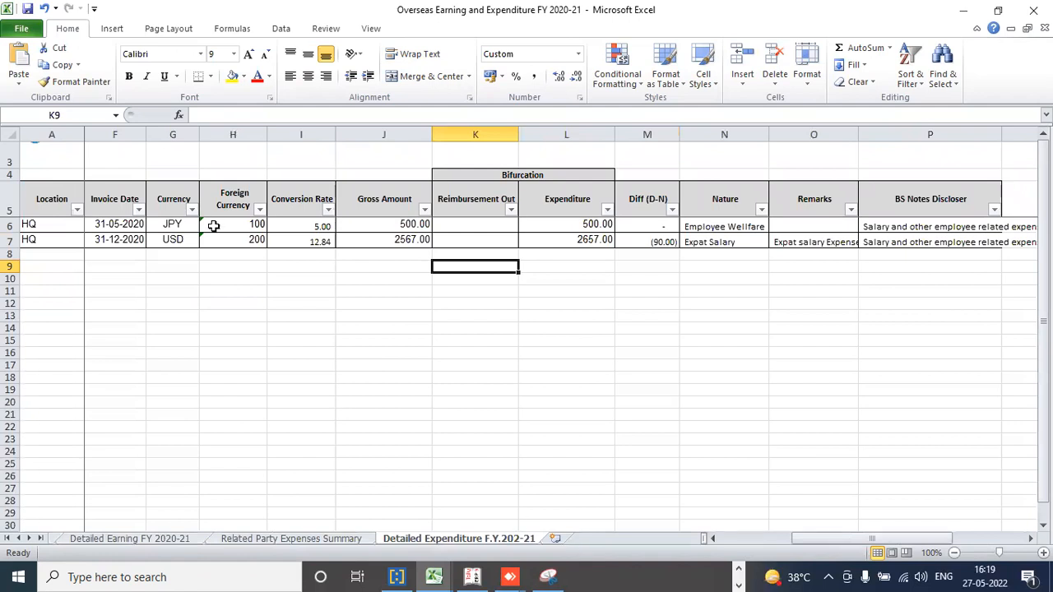
Examine the JPY and USD entries in the Currency column and the USD row's Foreign Currency amount in H7
click(181, 224)
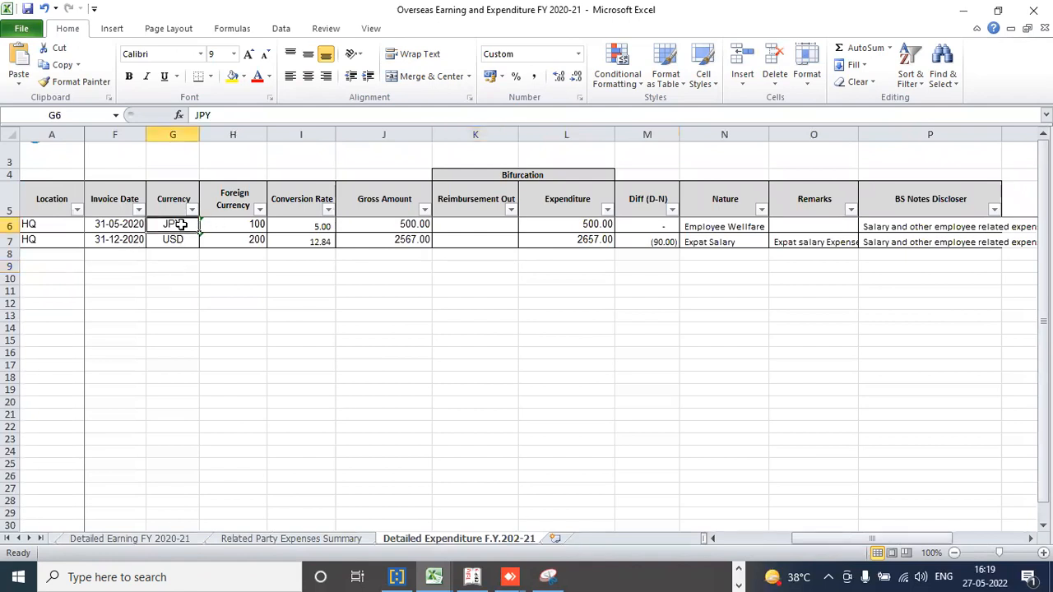
click(185, 237)
double_click(185, 238)
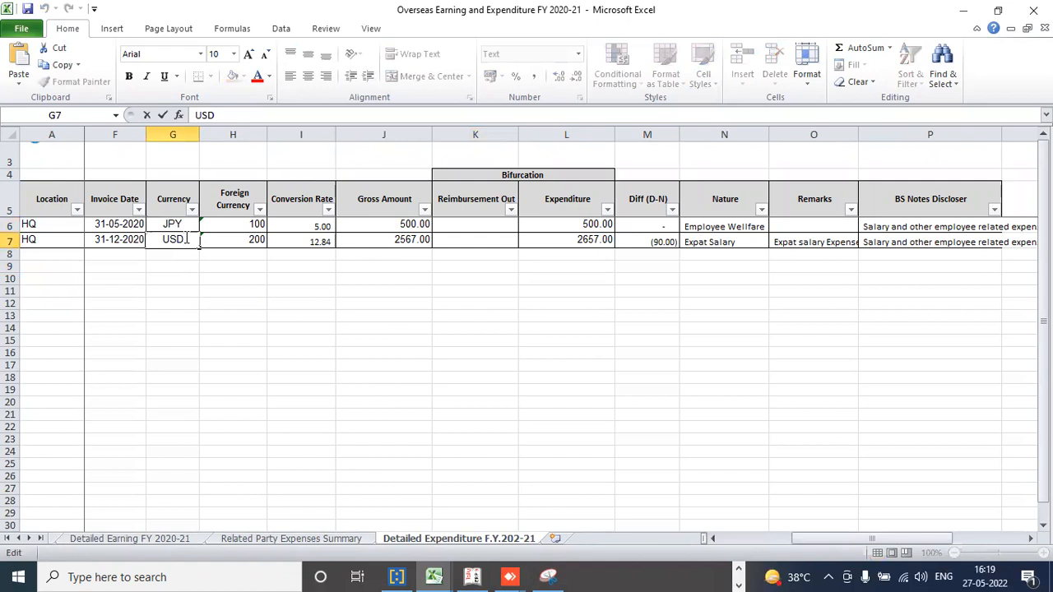
drag(188, 238, 162, 236)
double_click(239, 239)
drag(251, 239, 265, 239)
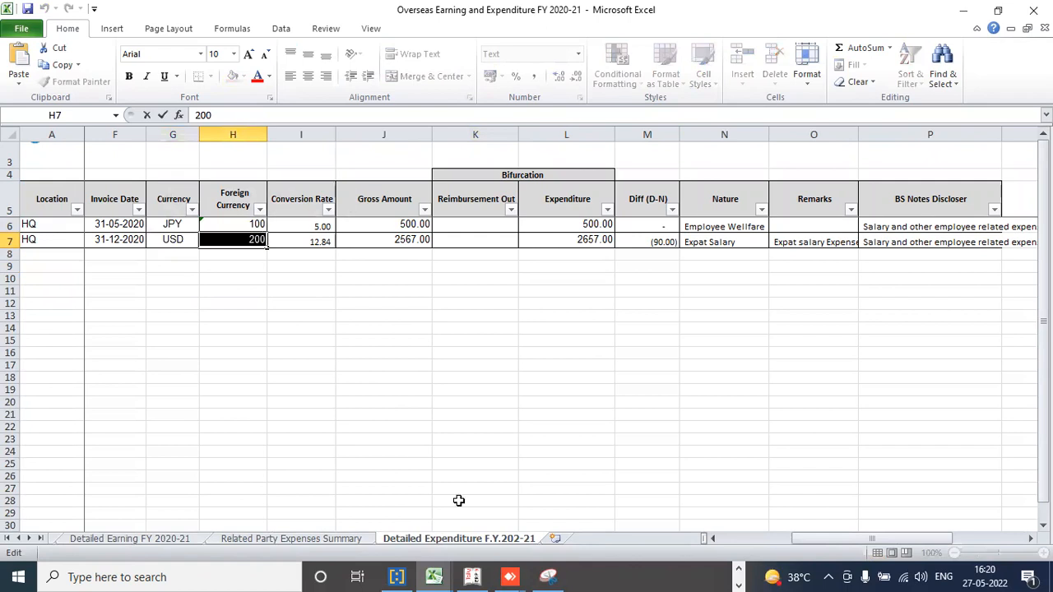
Open the DayBook XML document from the nISSIN_ABC_LOGISTICS folder in Notepad again and maximize its window
click(739, 570)
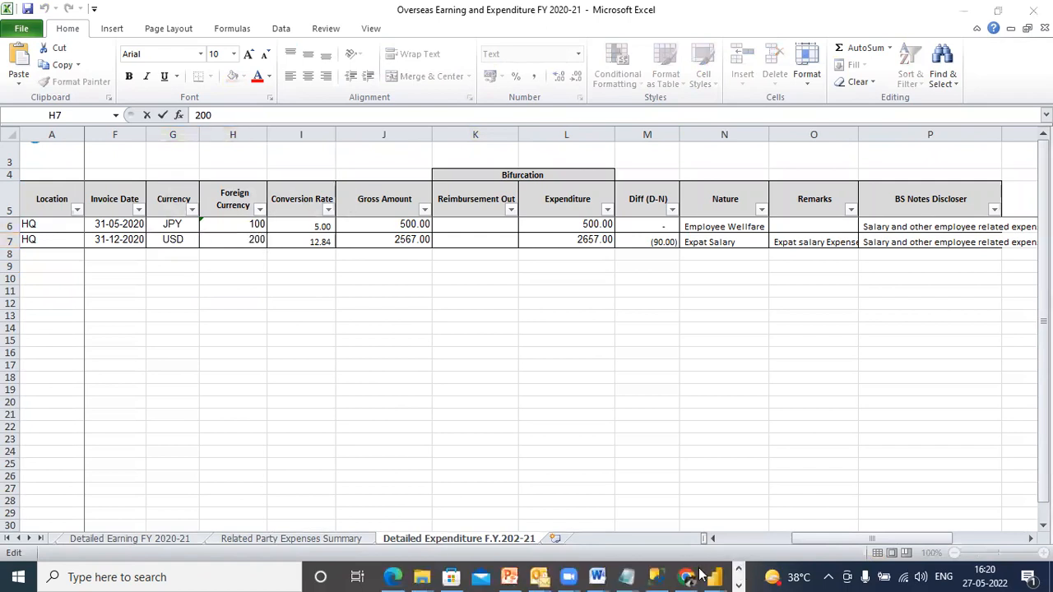
mouse_move(421, 573)
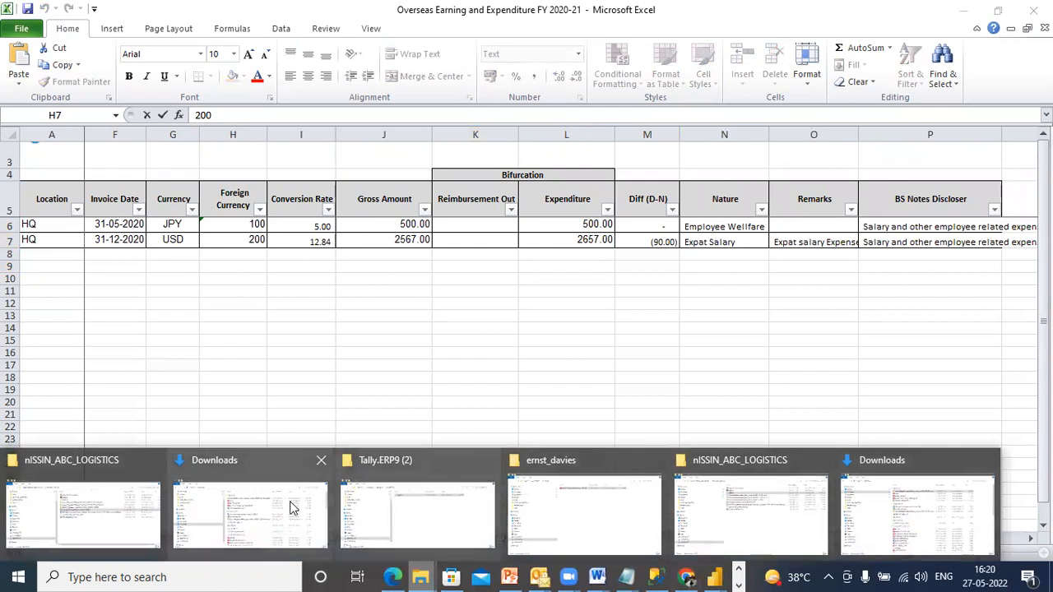
click(747, 525)
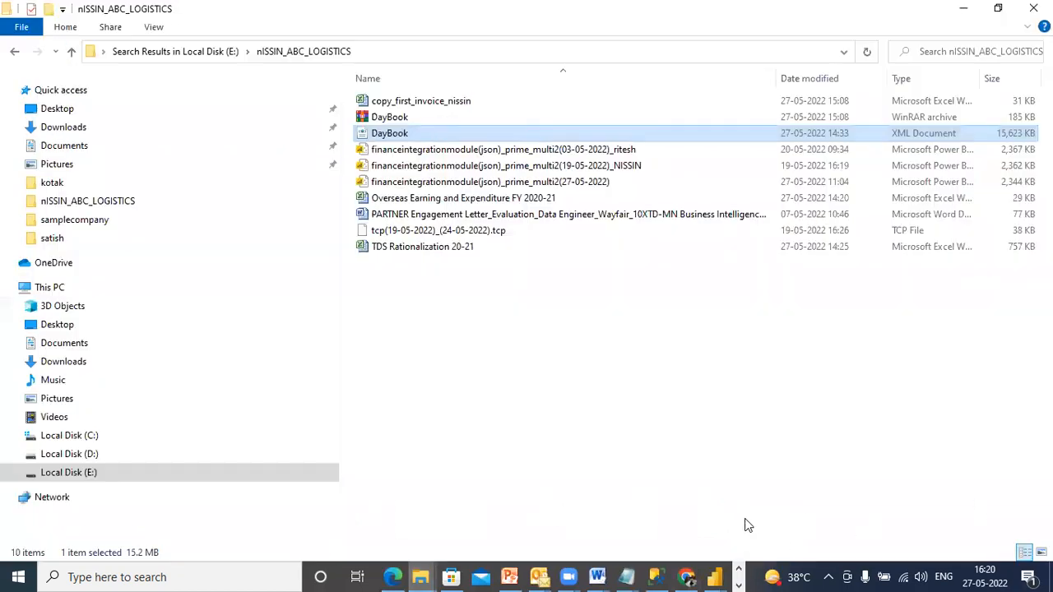
right_click(478, 132)
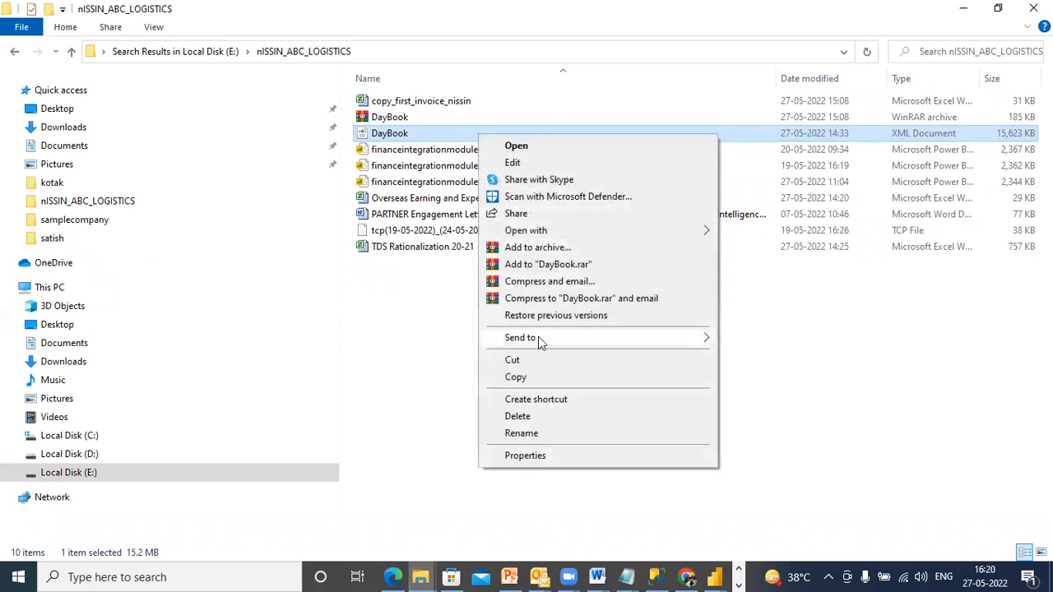
mouse_move(532, 233)
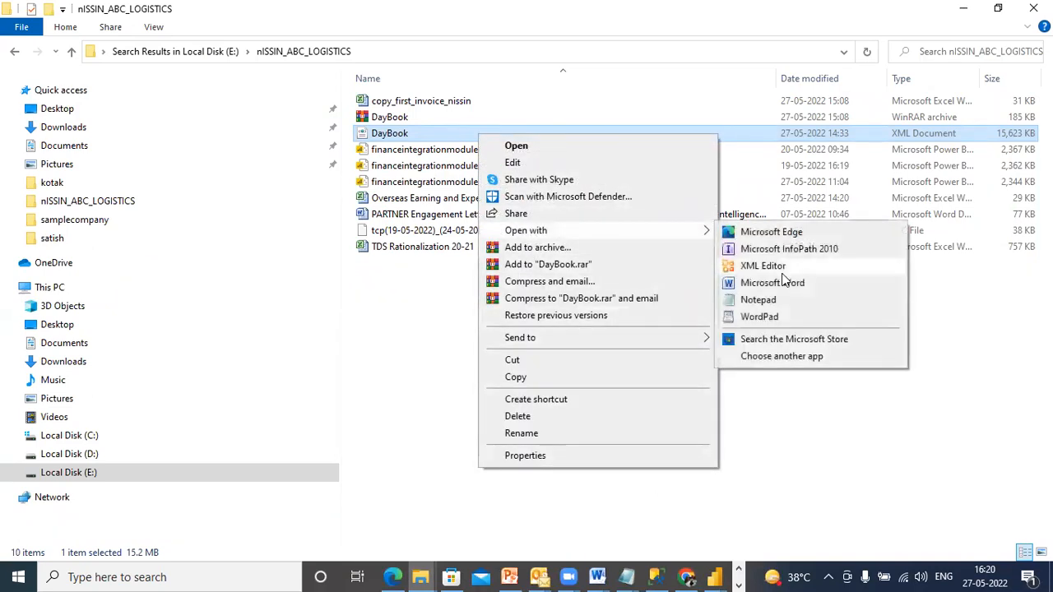
click(773, 299)
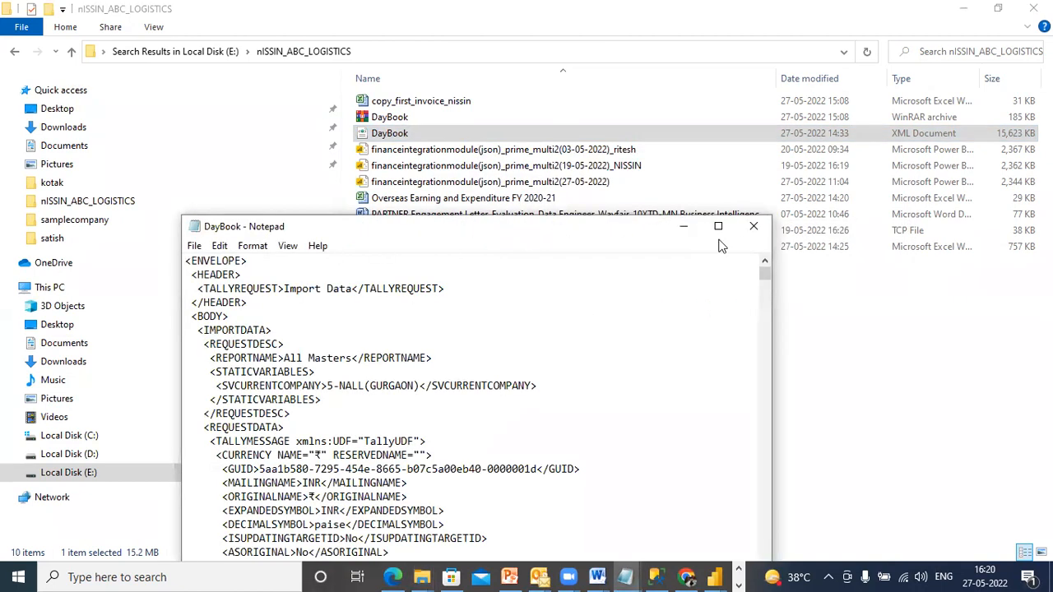
click(718, 226)
Maximize the DayBook window and search the document for "Narration"
click(311, 221)
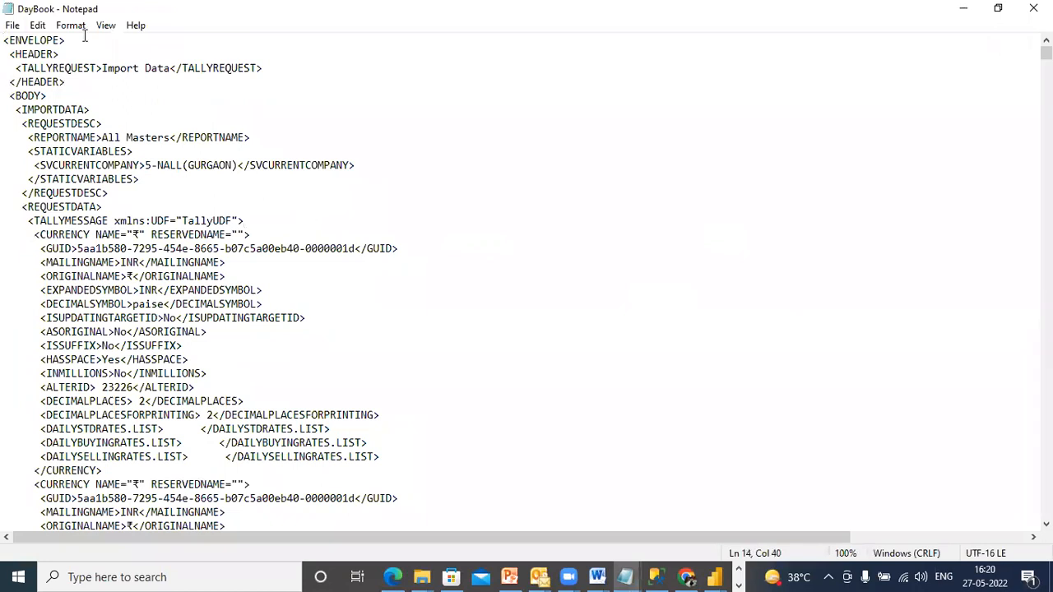
click(37, 25)
click(69, 158)
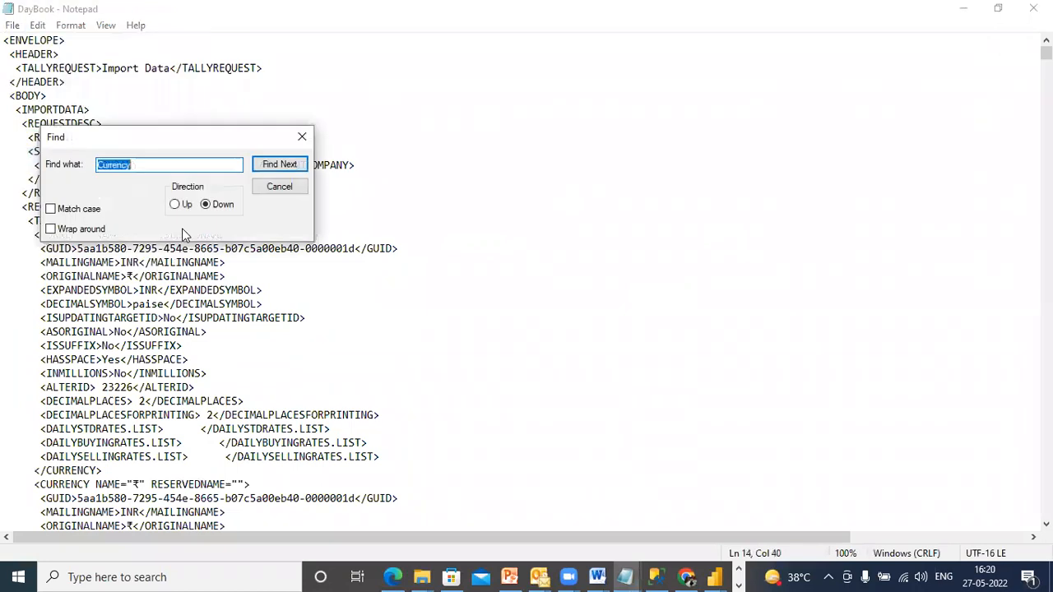
text(Narration)
click(271, 164)
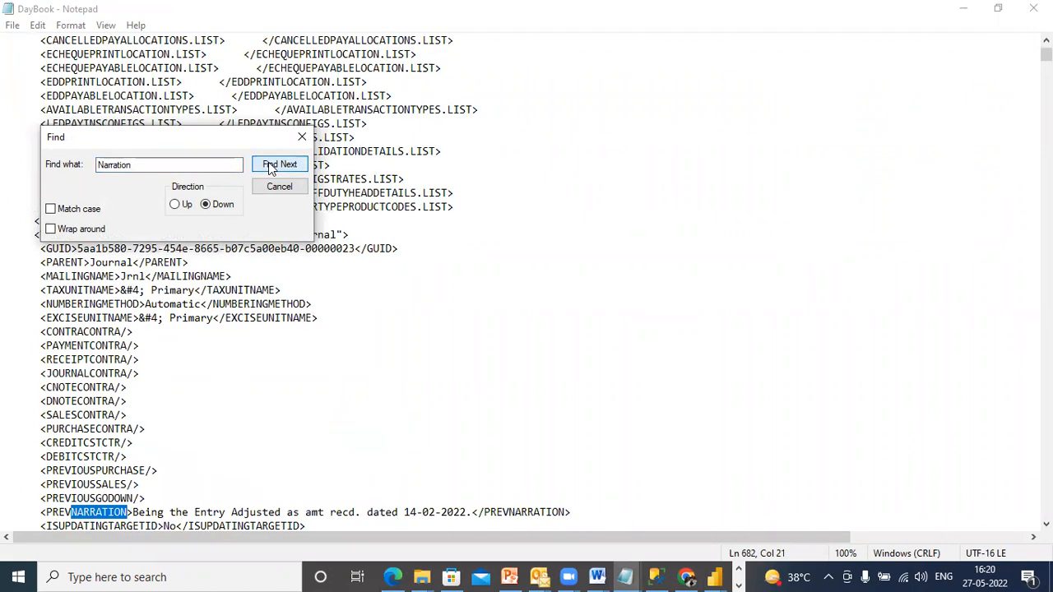
Go through the following Narration matches in the DayBook, examining the journal and bank payment narrations for foreign-currency amounts
click(272, 164)
click(271, 165)
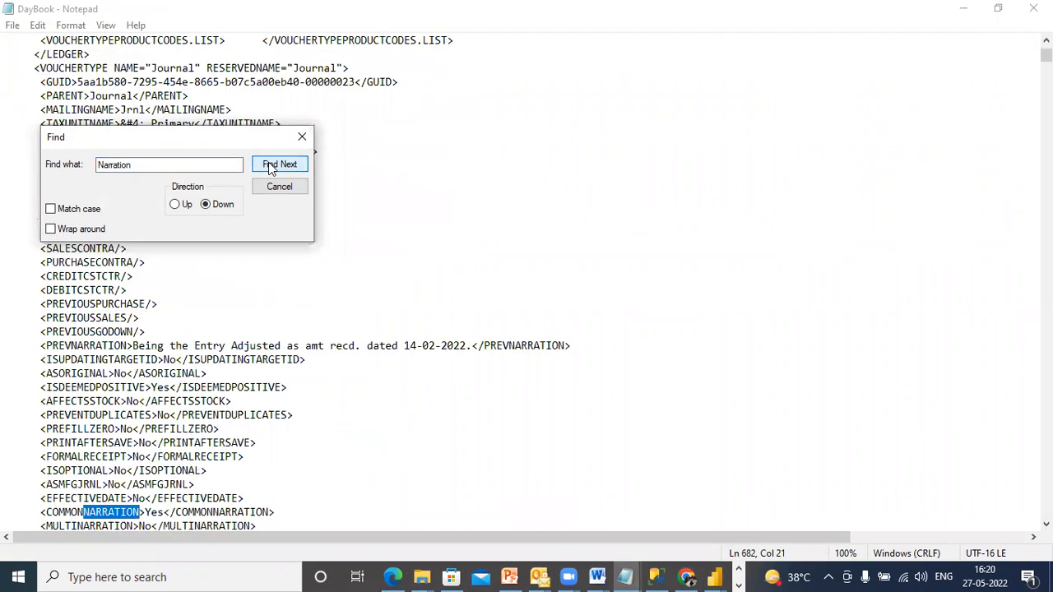
click(279, 165)
click(280, 164)
click(271, 164)
click(271, 164)
click(272, 165)
click(272, 164)
click(272, 165)
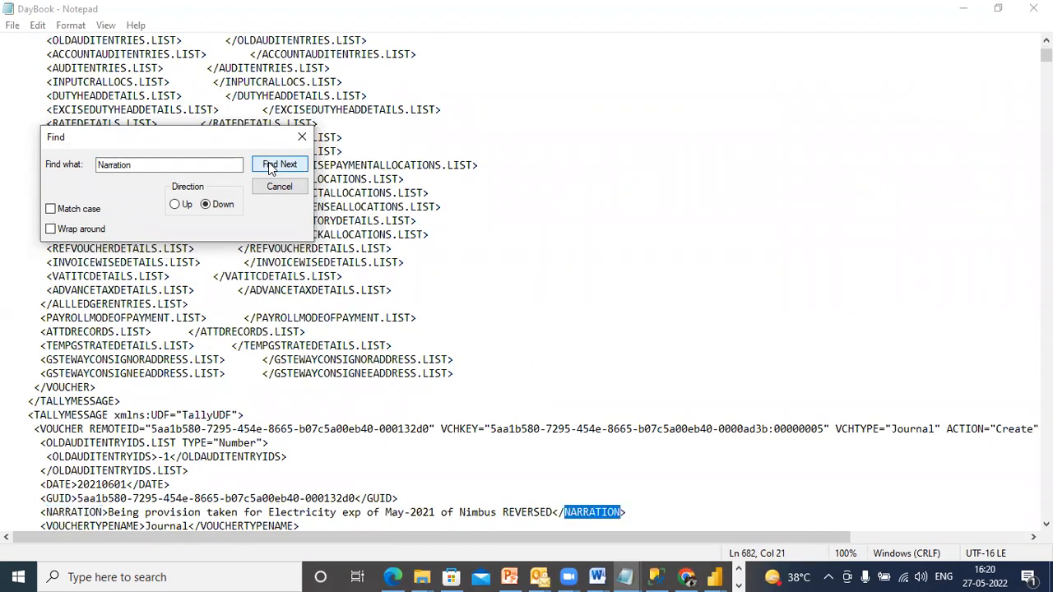
click(272, 165)
click(271, 165)
click(271, 164)
click(271, 165)
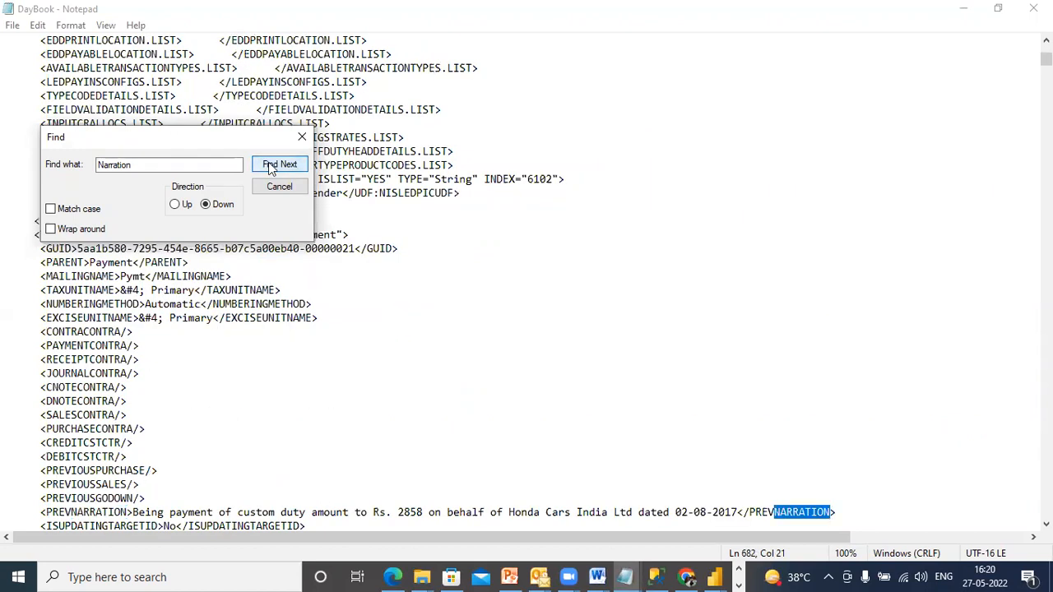
click(272, 165)
click(272, 164)
click(271, 164)
click(272, 164)
click(271, 165)
click(271, 165)
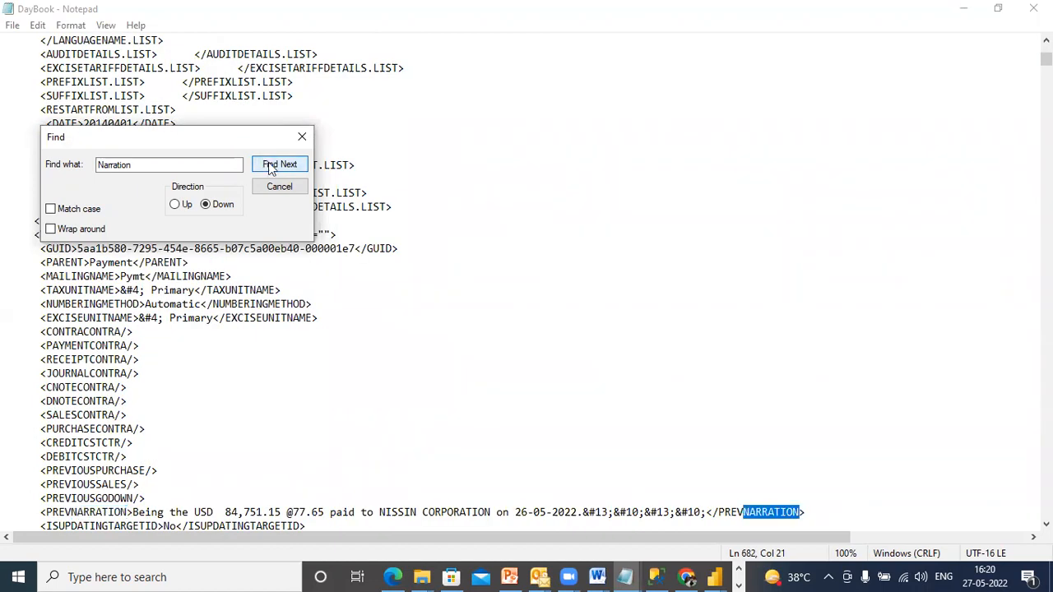
click(271, 164)
click(271, 164)
click(271, 165)
click(271, 165)
click(272, 165)
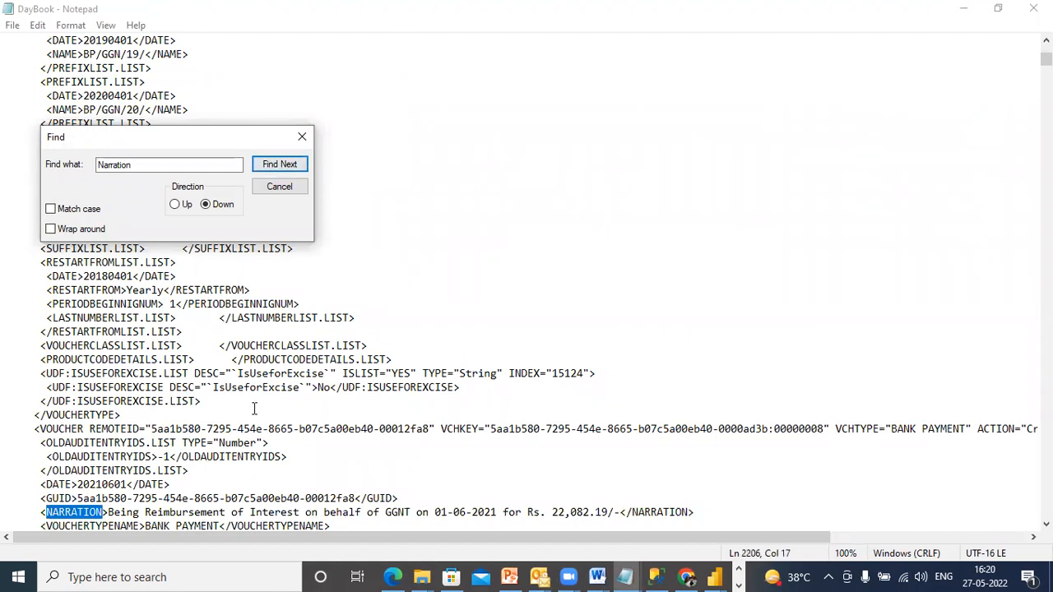
click(289, 171)
click(290, 171)
click(290, 171)
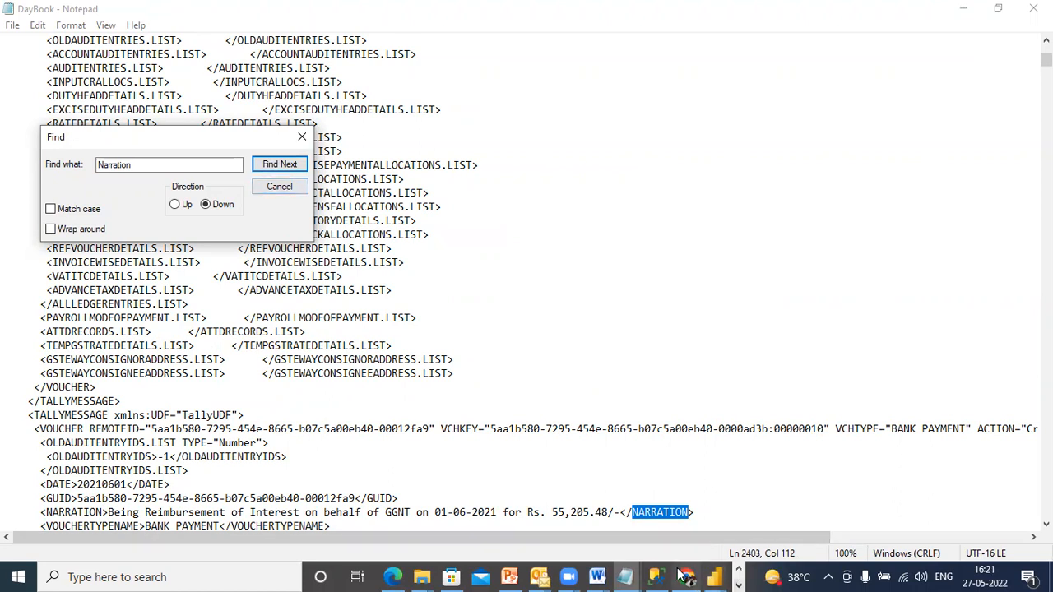
Switch to the Overseas Earning and Expenditure workbook in Excel and select cell J20 on the Detailed Expenditure F.Y.202-21 sheet
click(738, 569)
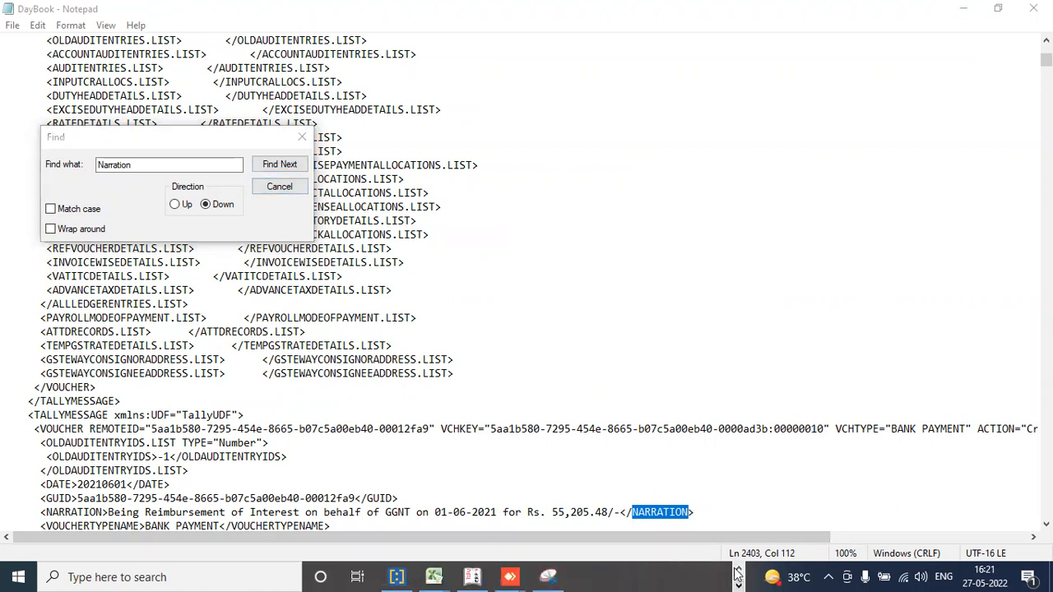
mouse_move(429, 576)
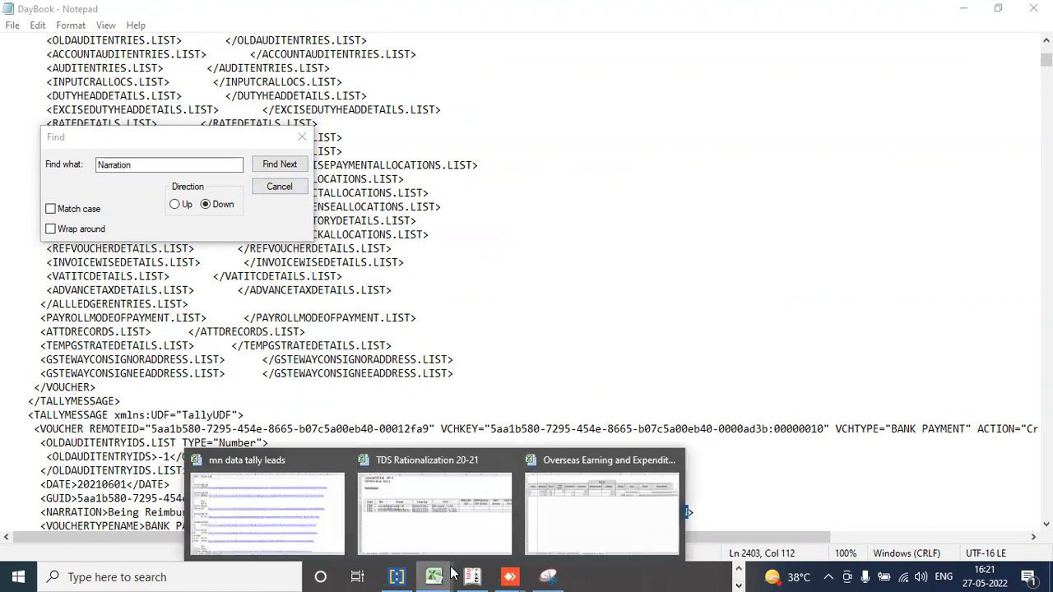
click(589, 523)
click(396, 401)
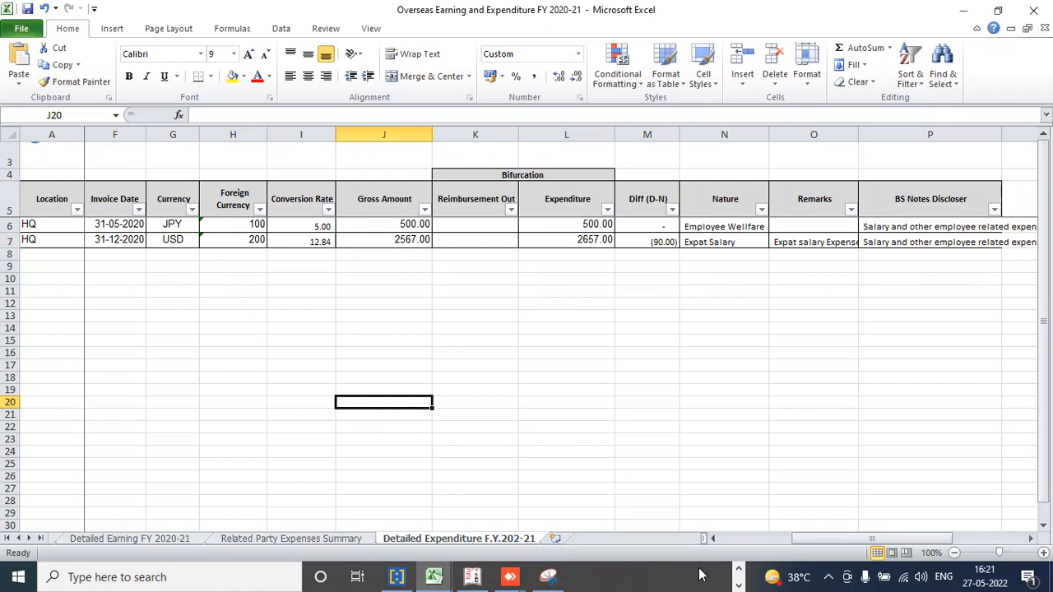
Return to the nISSIN_ABC_LOGISTICS folder in File Explorer and open the DayBook XML document in Notepad
click(736, 571)
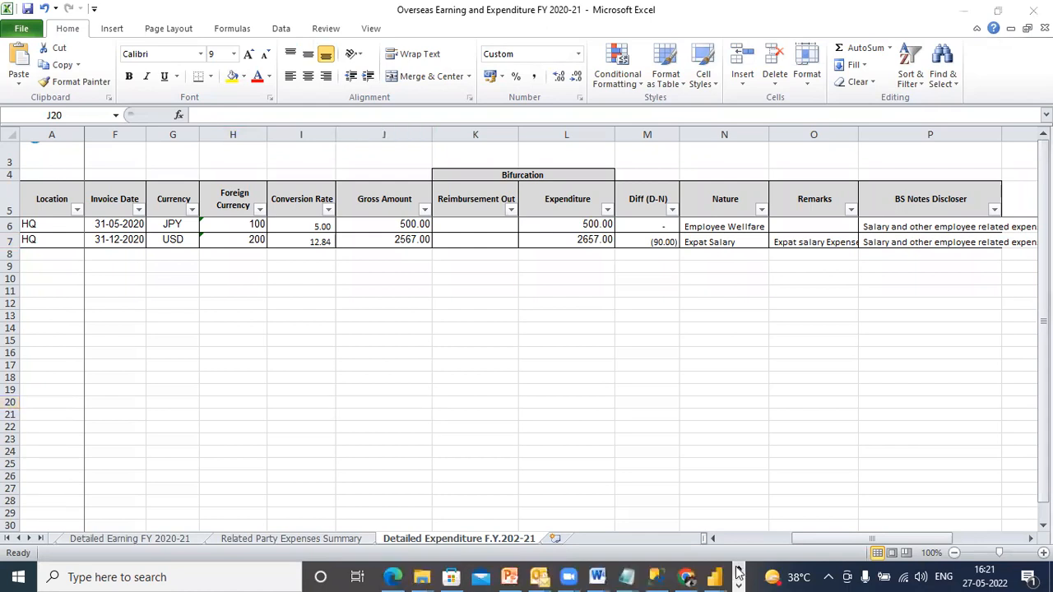
click(688, 576)
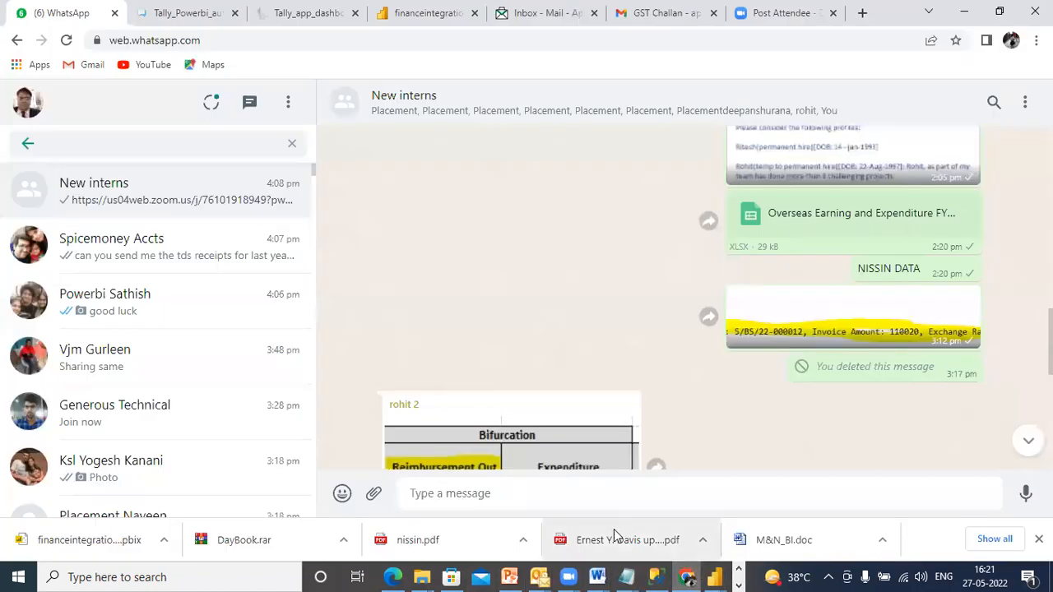
mouse_move(422, 575)
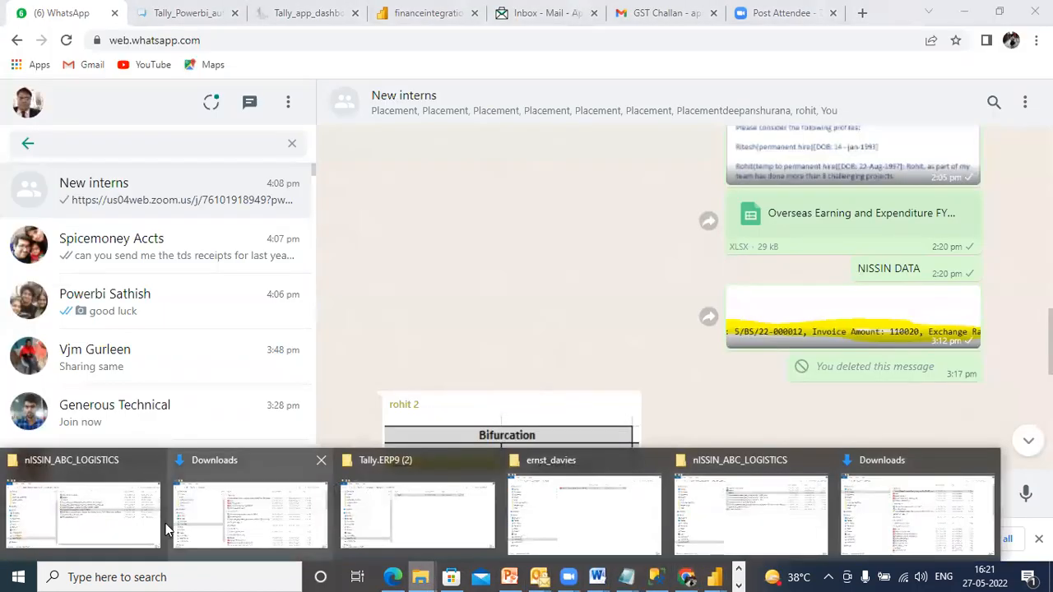
click(119, 519)
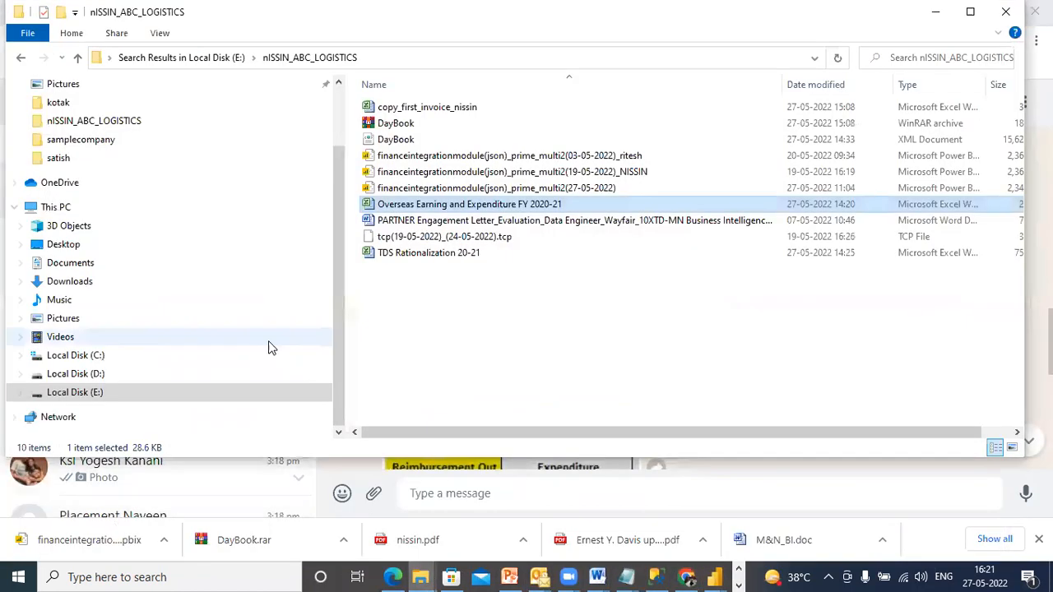
click(398, 141)
right_click(397, 143)
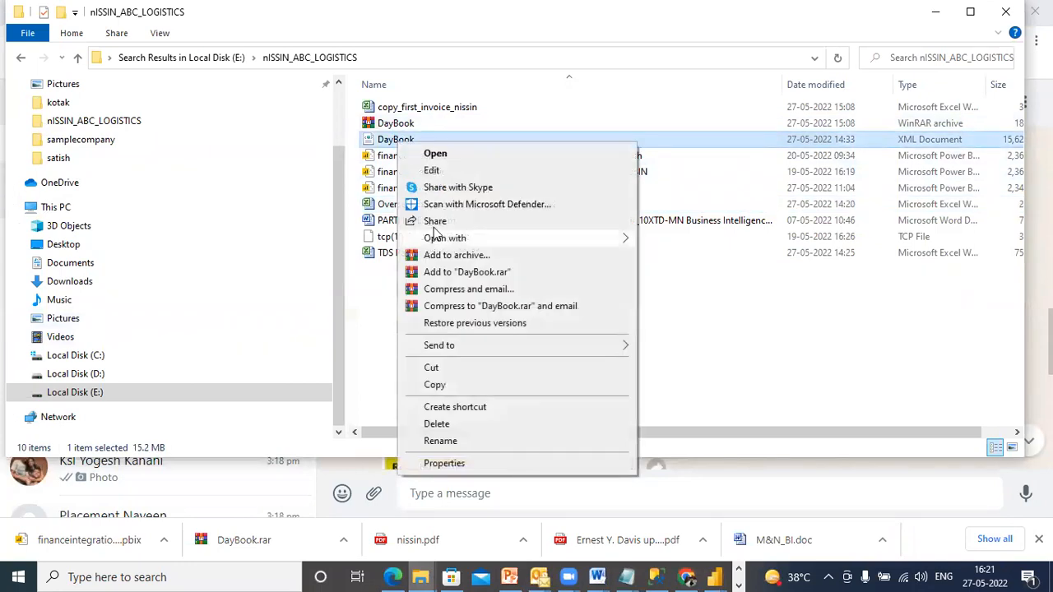
mouse_move(444, 239)
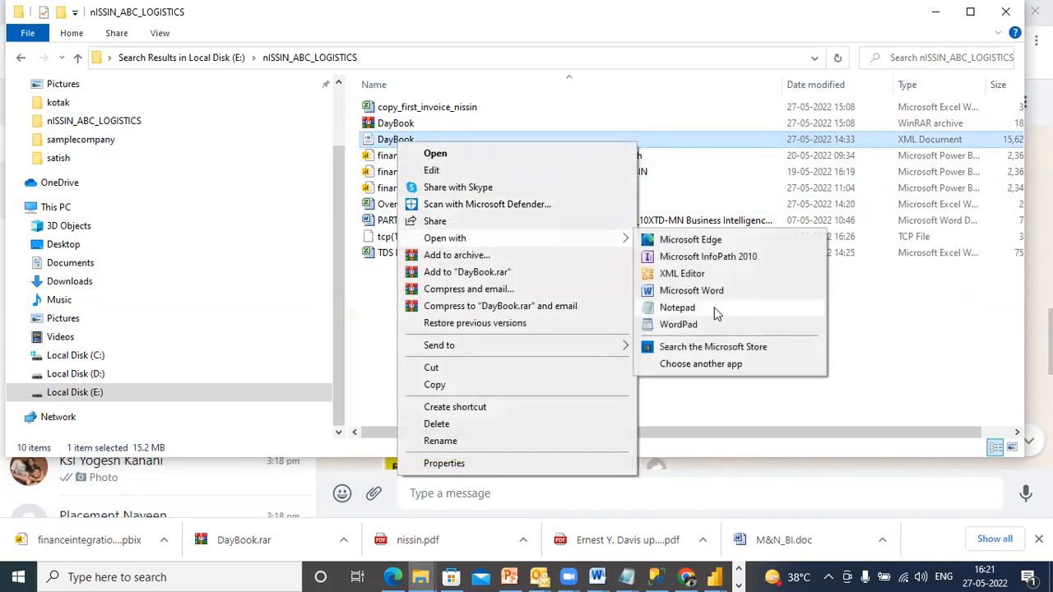
click(714, 309)
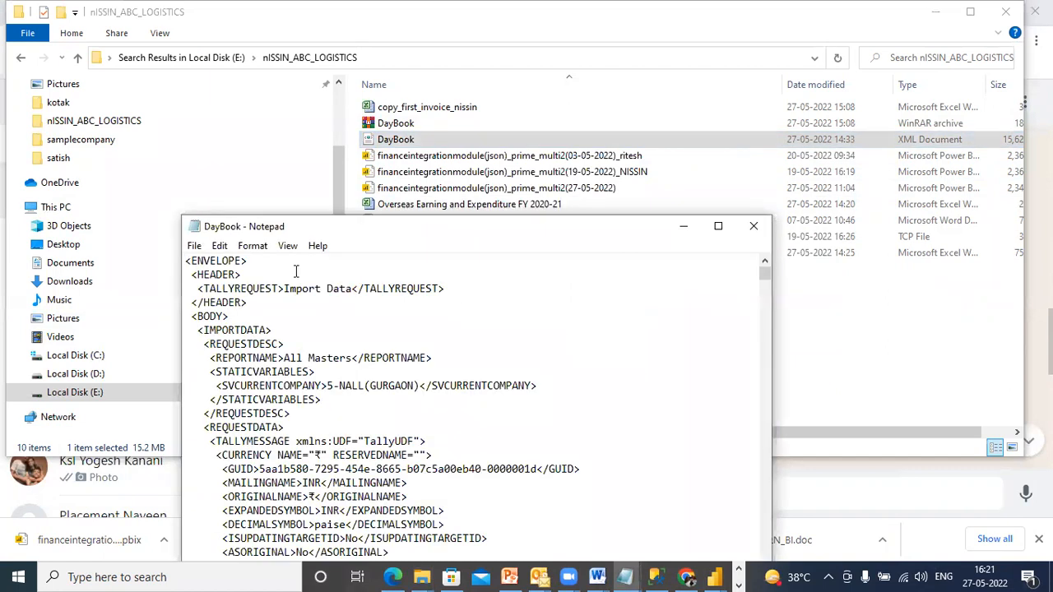
Search the DayBook for "JPY", maximize the window and bring the matching narration line into full view
click(219, 246)
click(247, 378)
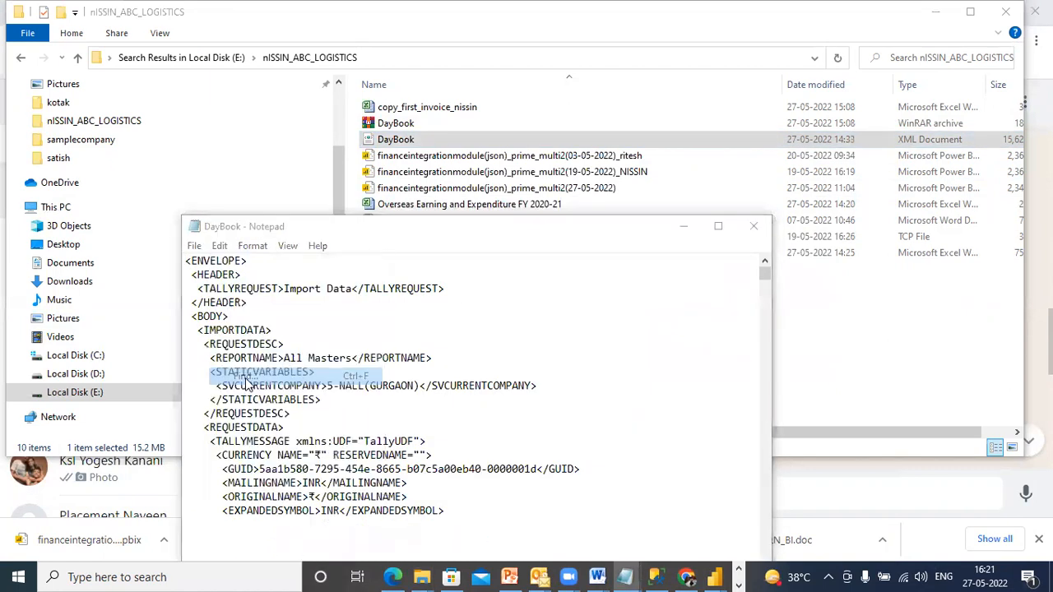
text(JPY)
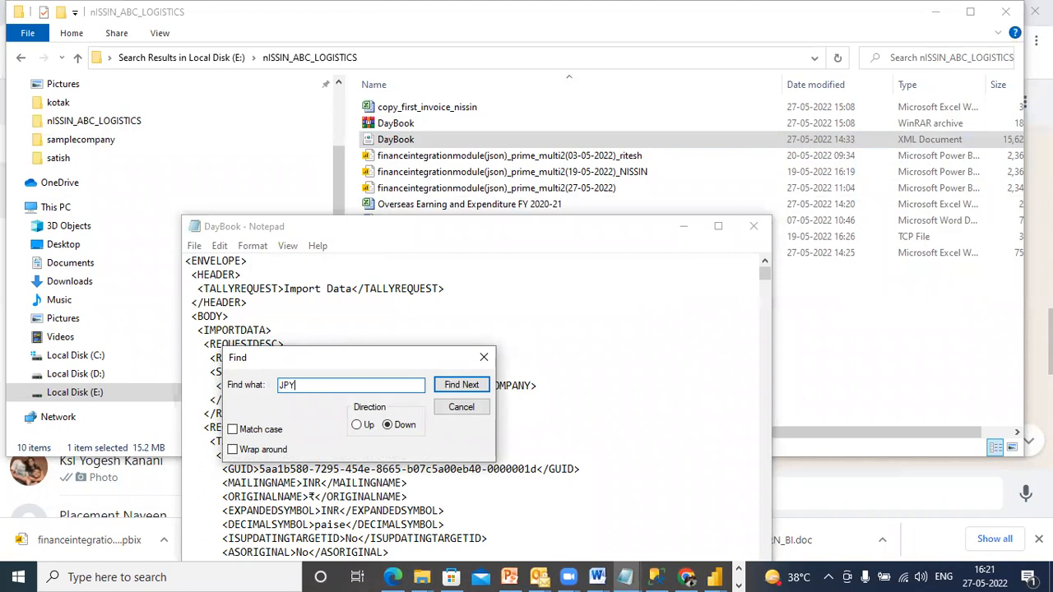
click(461, 387)
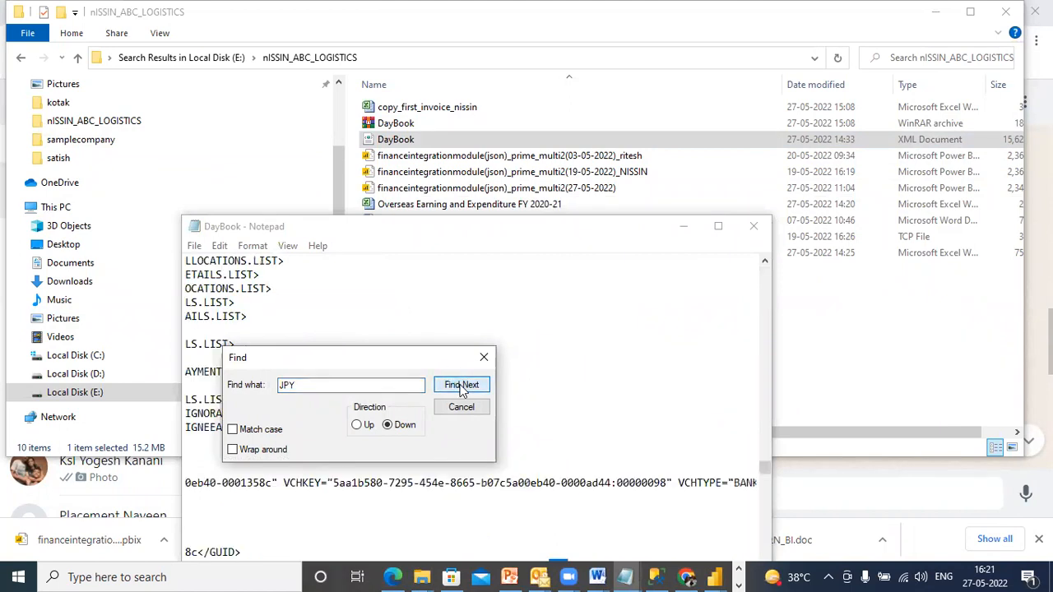
click(453, 384)
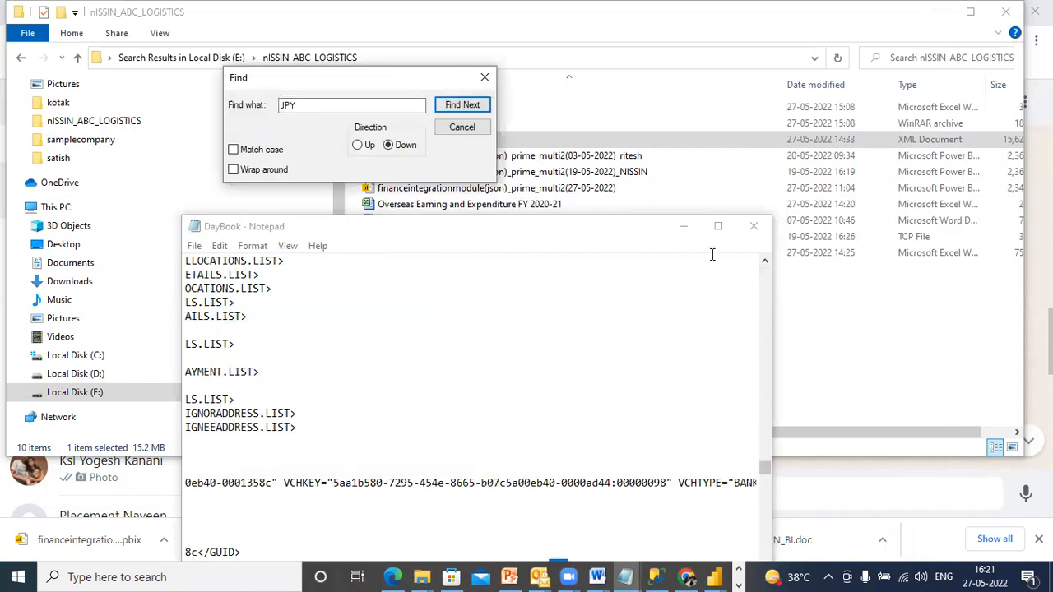
click(717, 226)
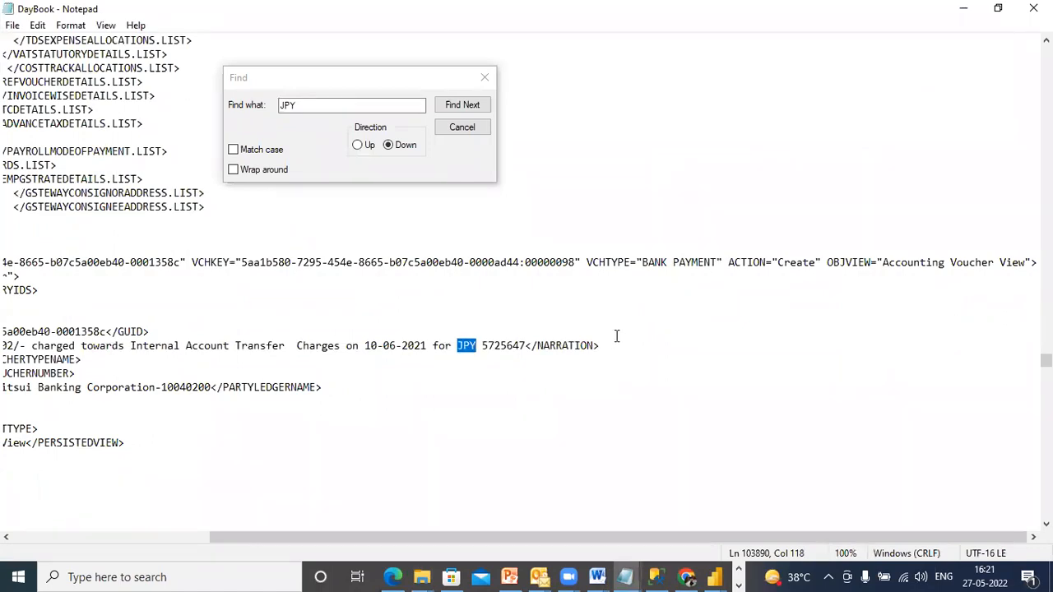
drag(420, 540, 249, 543)
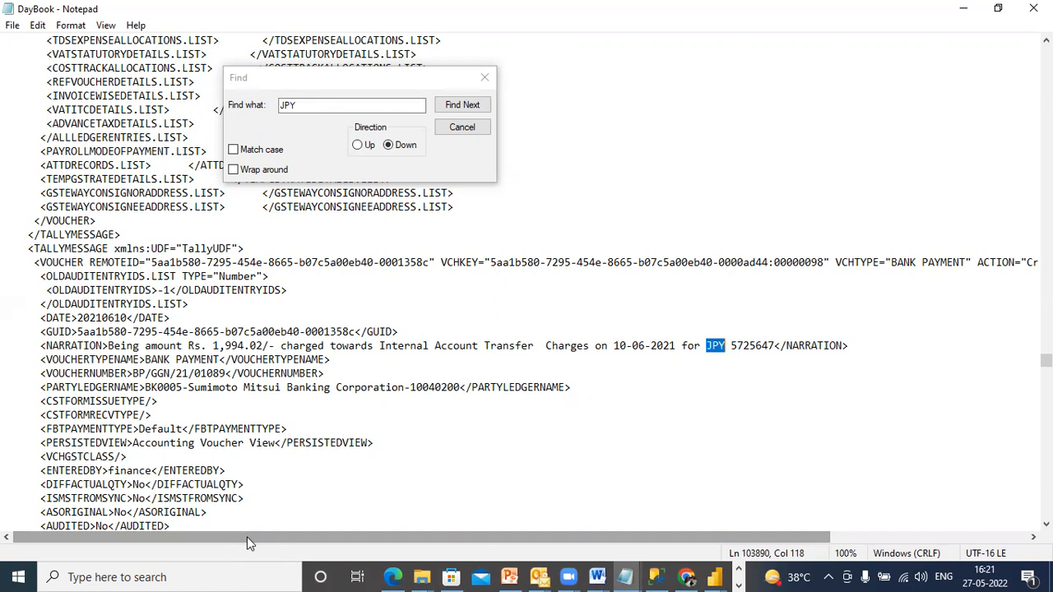
Search for further JPY matches in the DayBook, both downward and upward from the current one
right_click(219, 511)
click(459, 105)
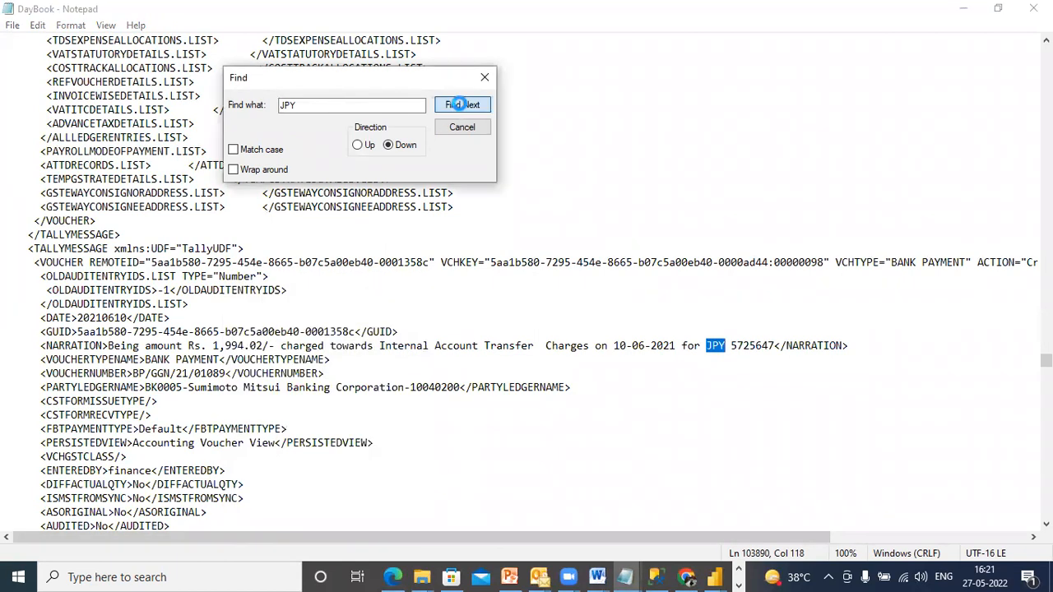
click(556, 344)
click(370, 148)
click(450, 110)
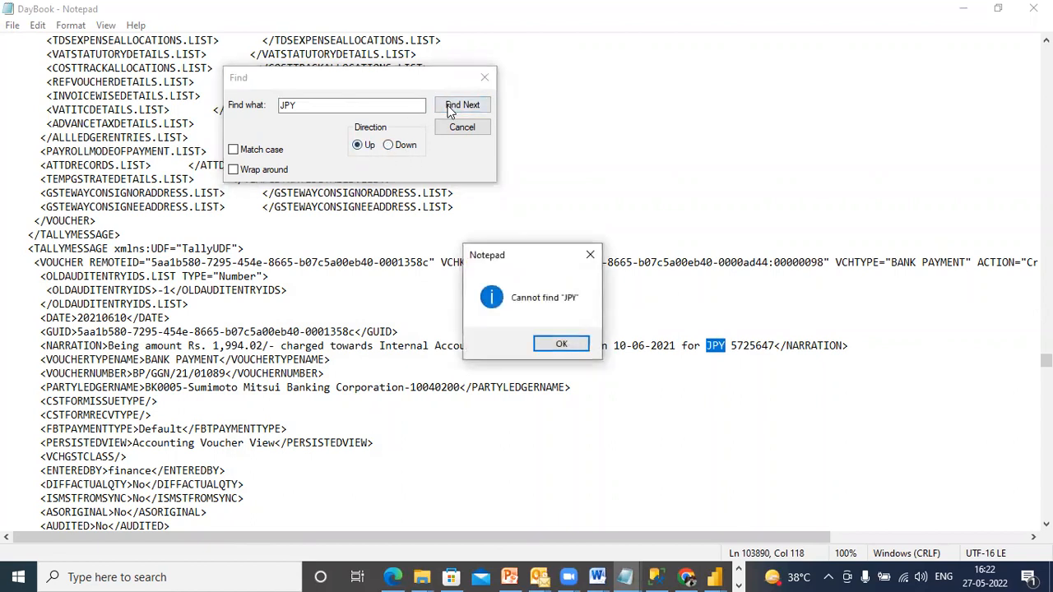
click(550, 344)
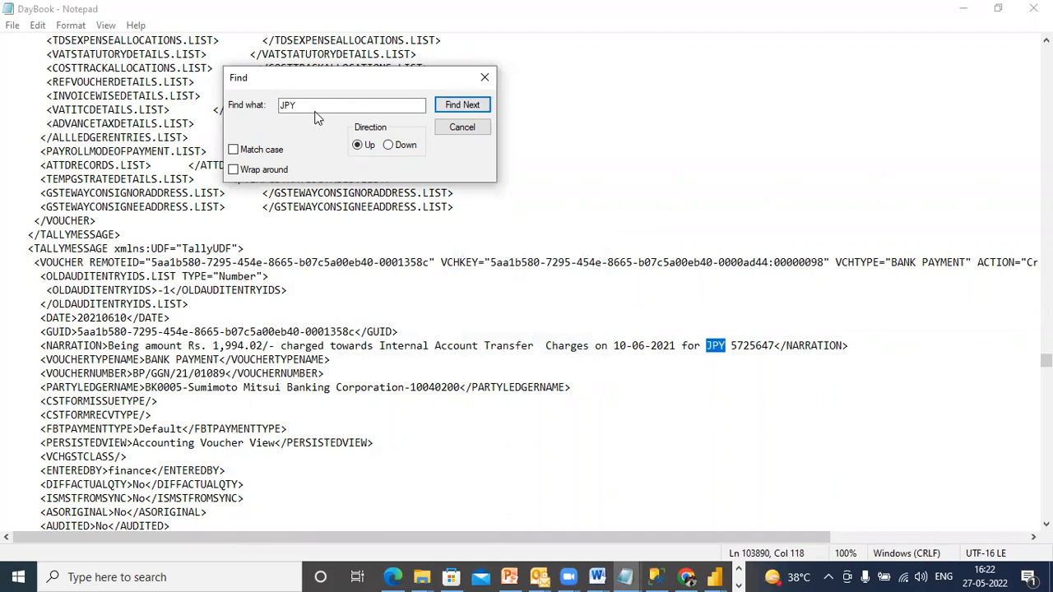
Return to the beginning of the DayBook and search downward for "USD"
drag(1046, 360, 1046, 51)
click(265, 92)
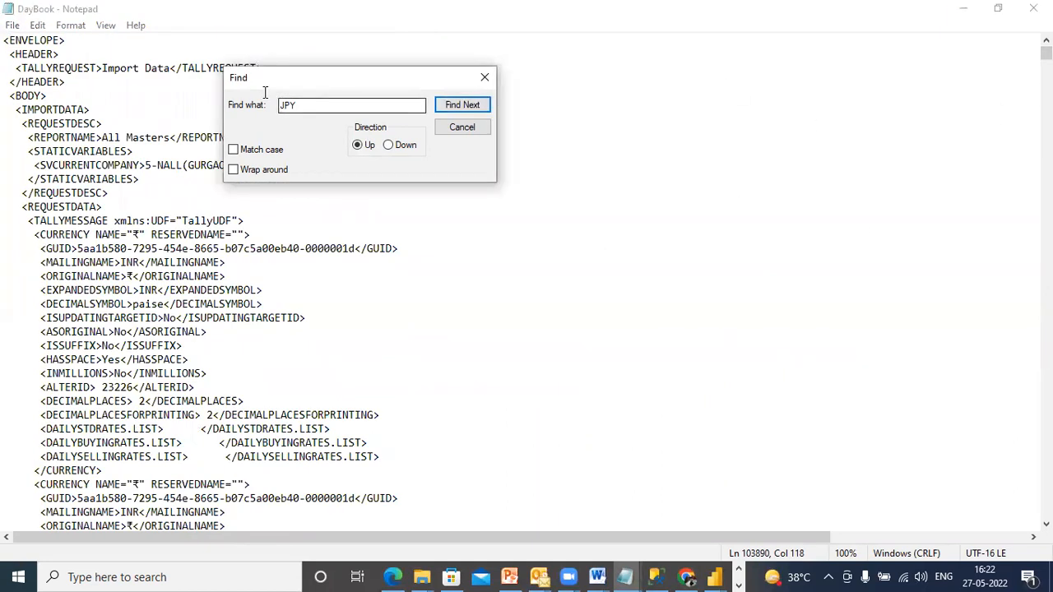
text(USD)
click(403, 145)
click(465, 105)
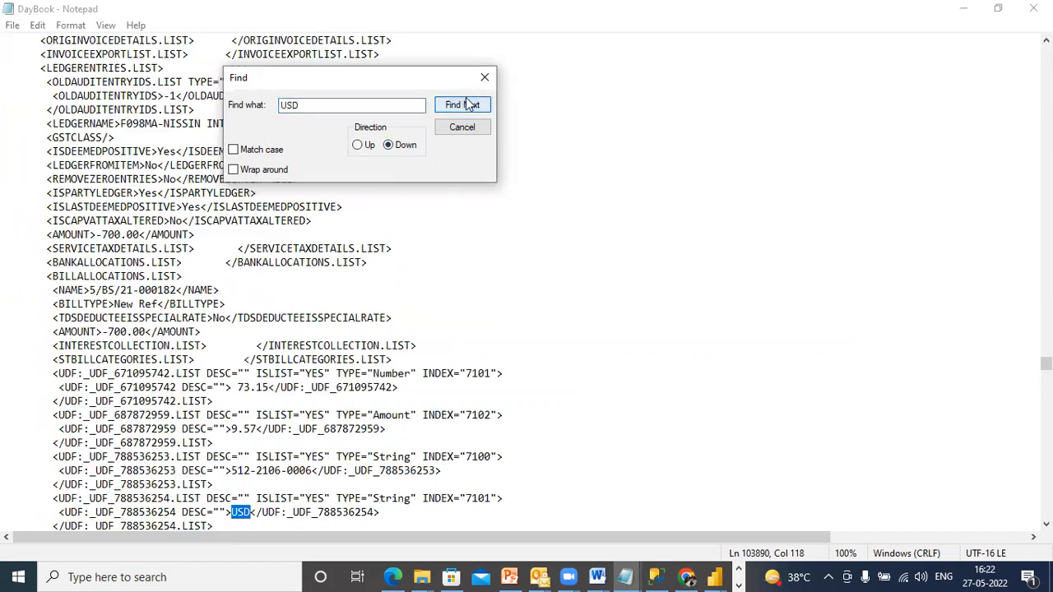
Go through the USD matches to the BANK RECEIPTS voucher's narration and highlight the start of the amount following USD
click(466, 106)
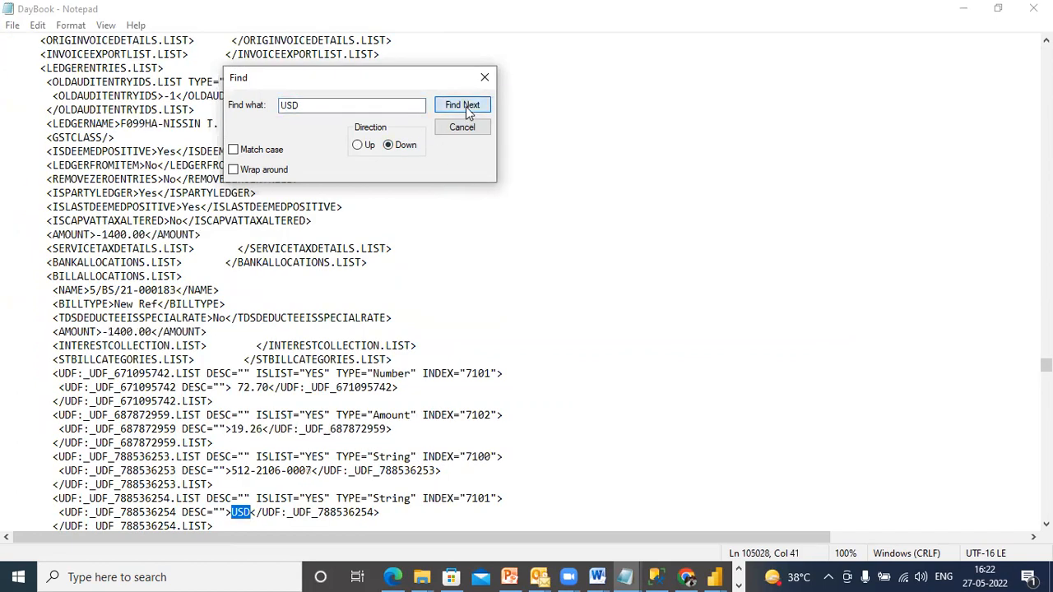
click(465, 106)
click(466, 106)
click(464, 107)
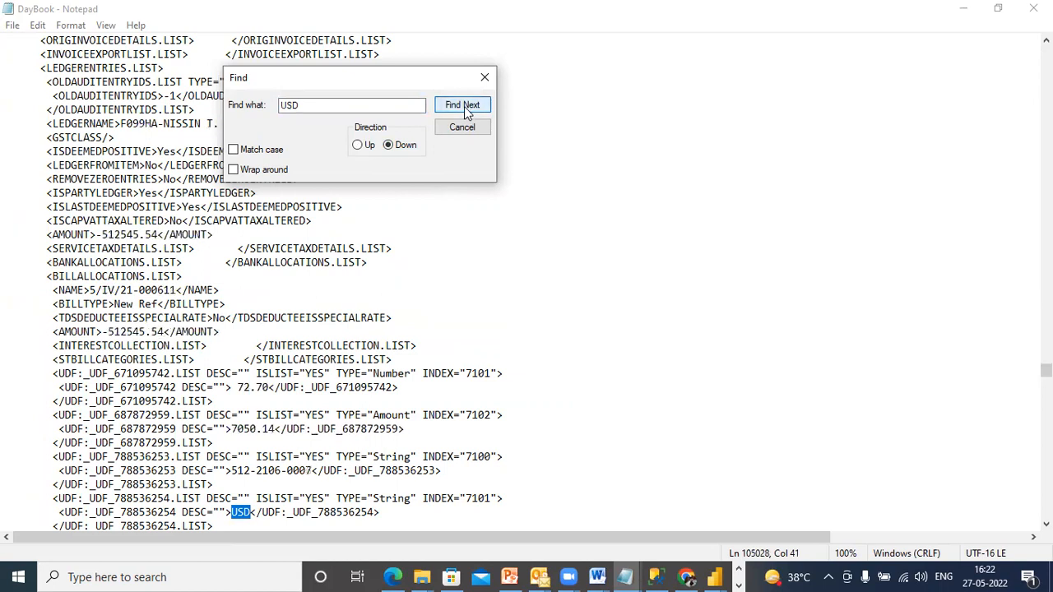
click(464, 106)
click(463, 106)
click(464, 107)
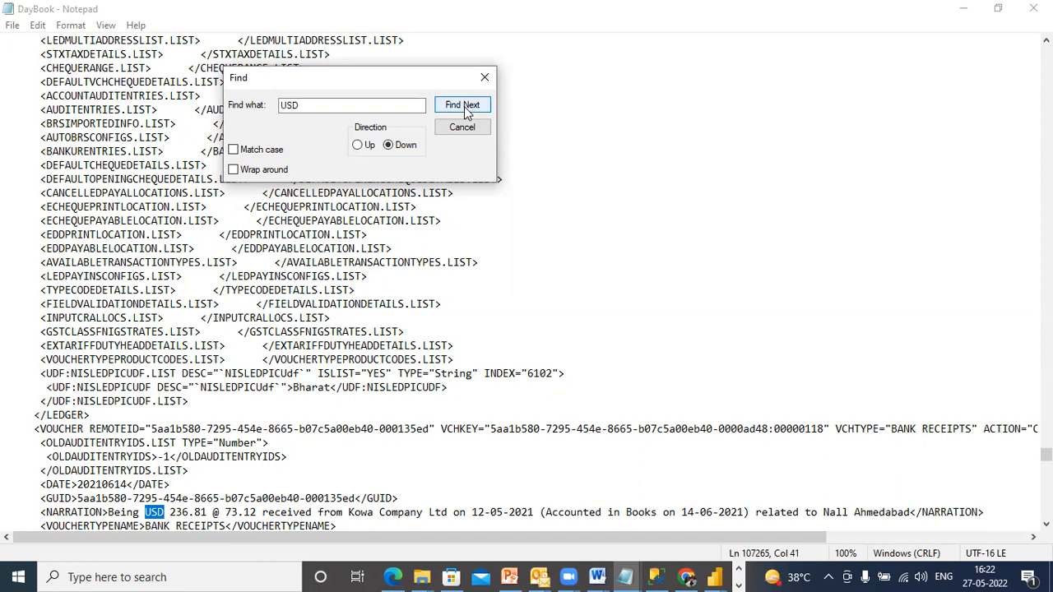
click(464, 106)
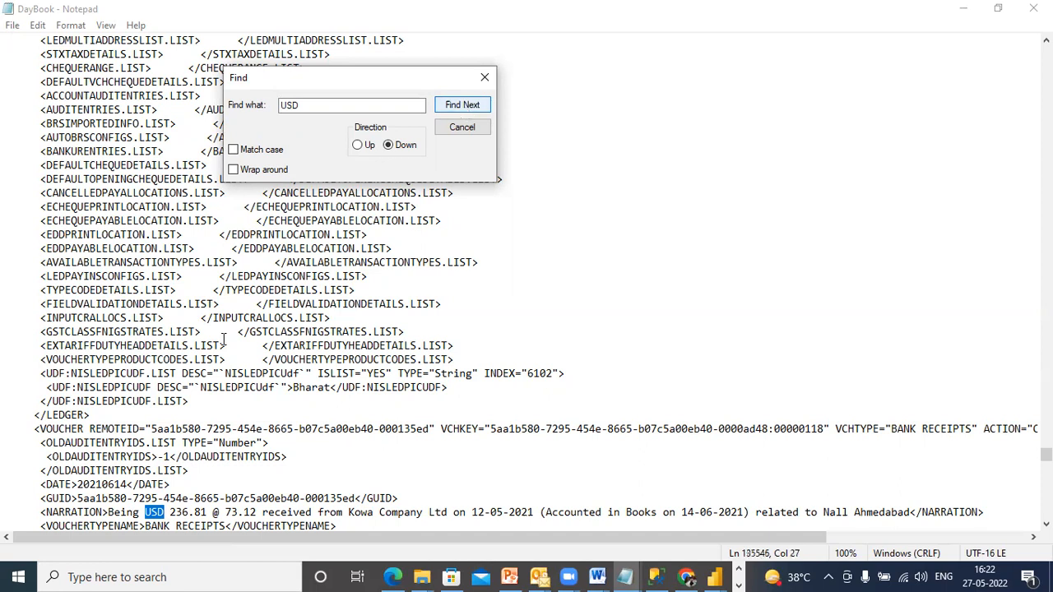
click(167, 501)
mouse_move(167, 512)
mouse_down()
mouse_move(145, 511)
mouse_move(204, 512)
mouse_move(172, 512)
mouse_up()
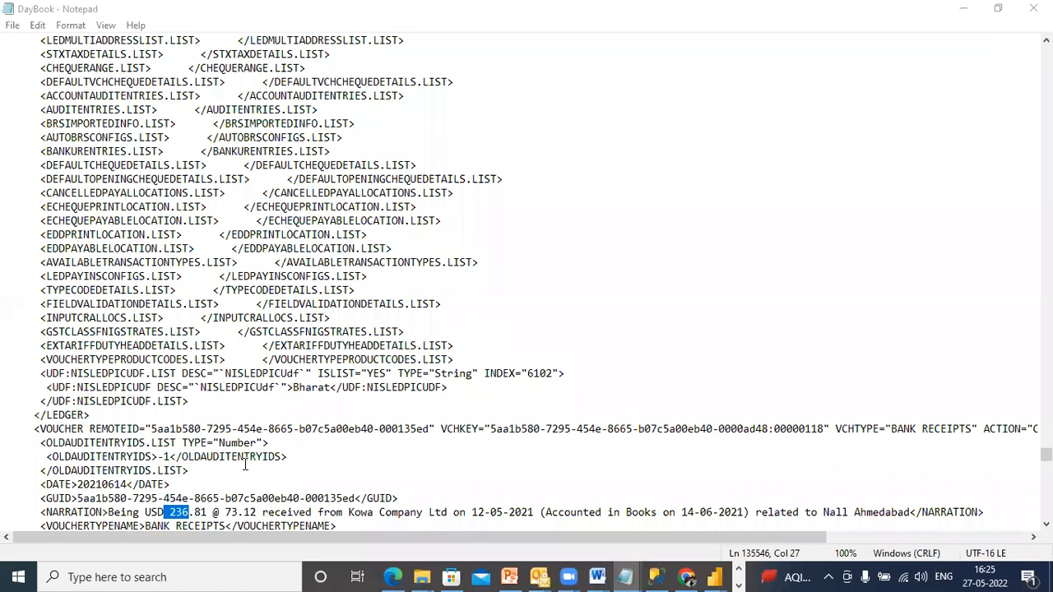
Highlight the full amount between USD and the @ sign in the BANK RECEIPTS voucher's narration about Kowa Company Ltd
double_click(207, 513)
click(212, 512)
drag(169, 512, 204, 512)
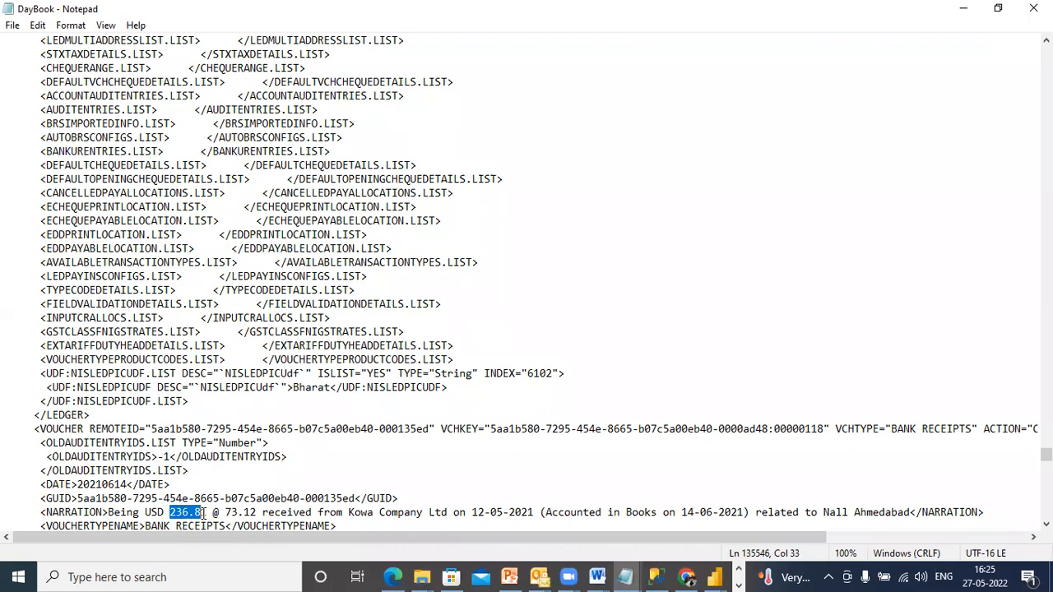
click(156, 511)
click(227, 510)
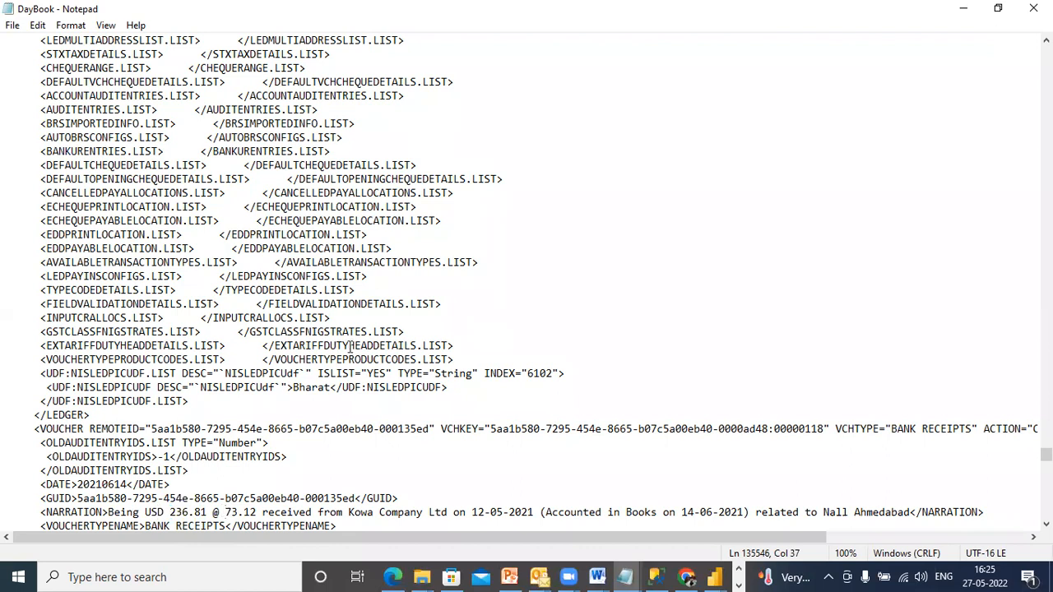
Return to the beginning of the DayBook and search downward for "JPY", continuing past the first match
drag(1037, 455, 1036, 67)
click(1036, 153)
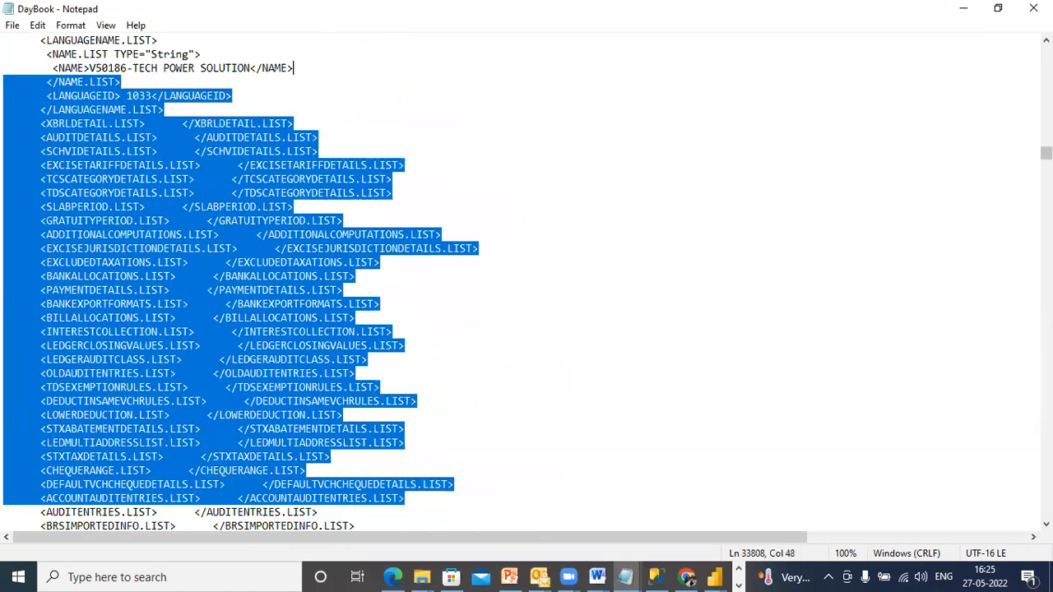
drag(1046, 153, 1046, 51)
click(411, 163)
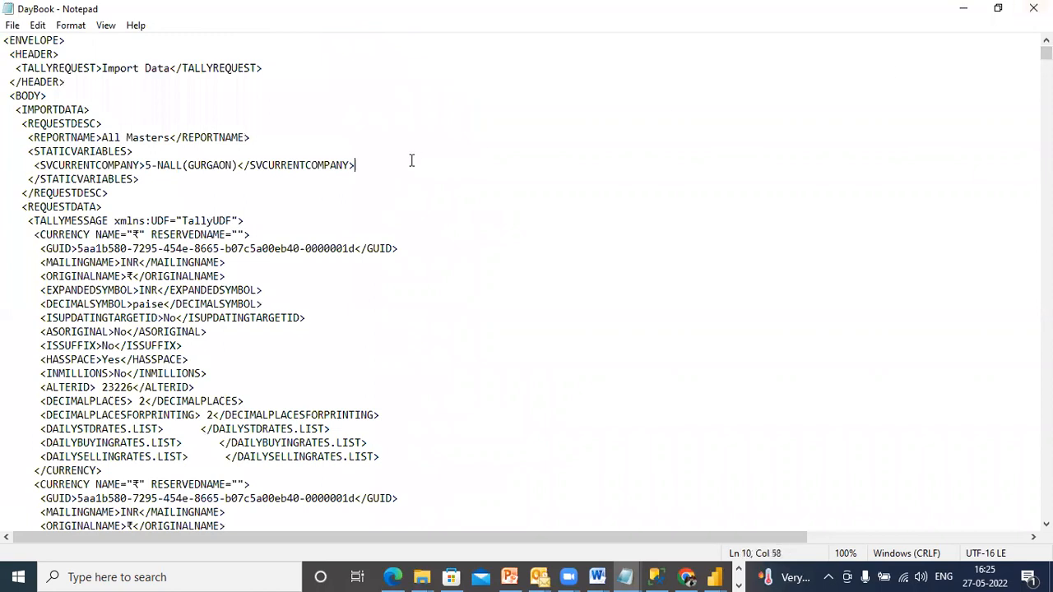
click(38, 26)
click(70, 157)
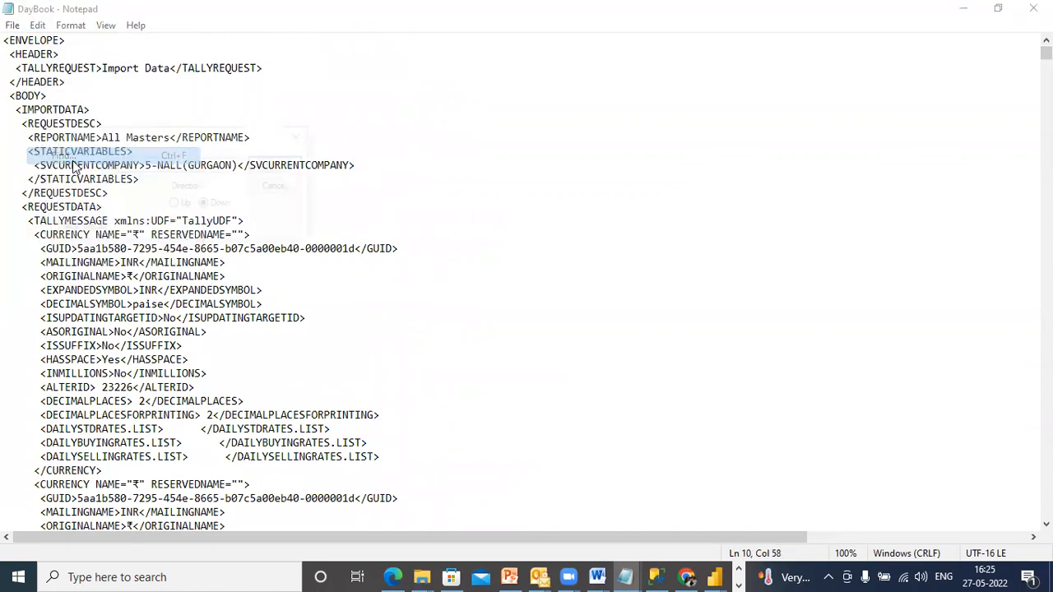
text(JPY)
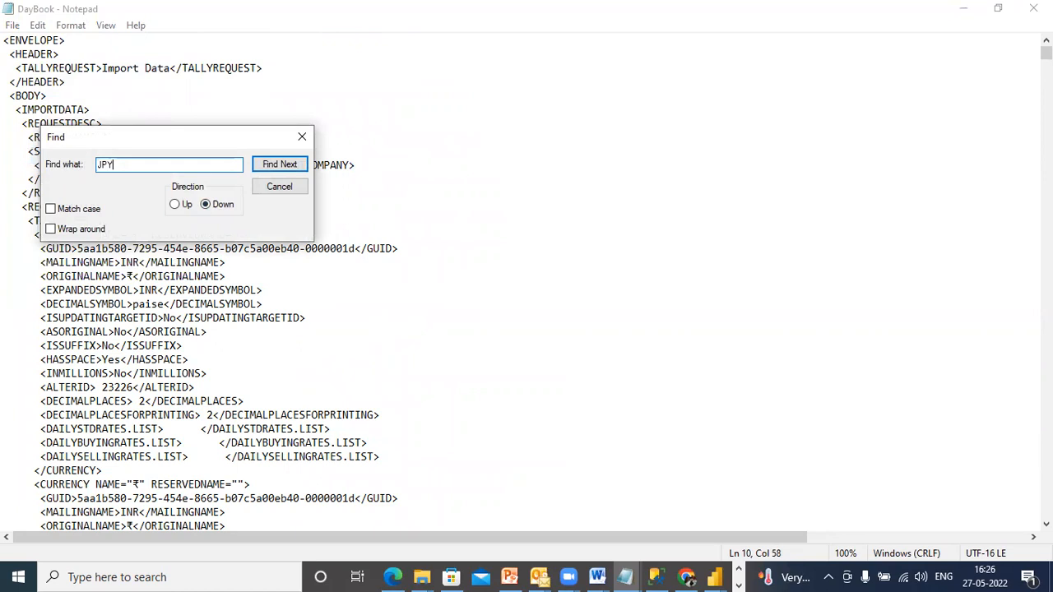
click(299, 166)
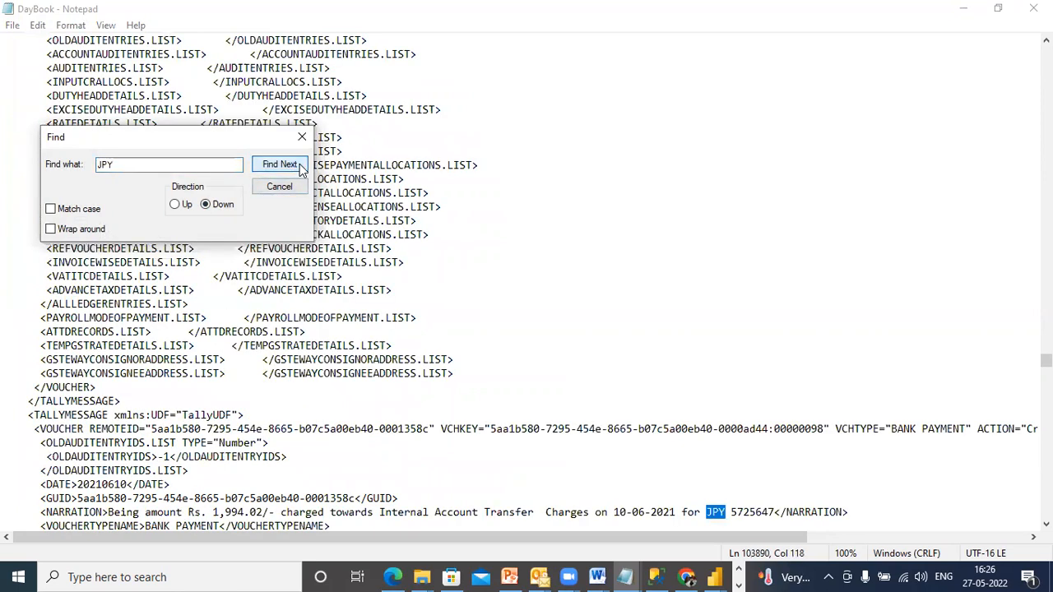
click(300, 167)
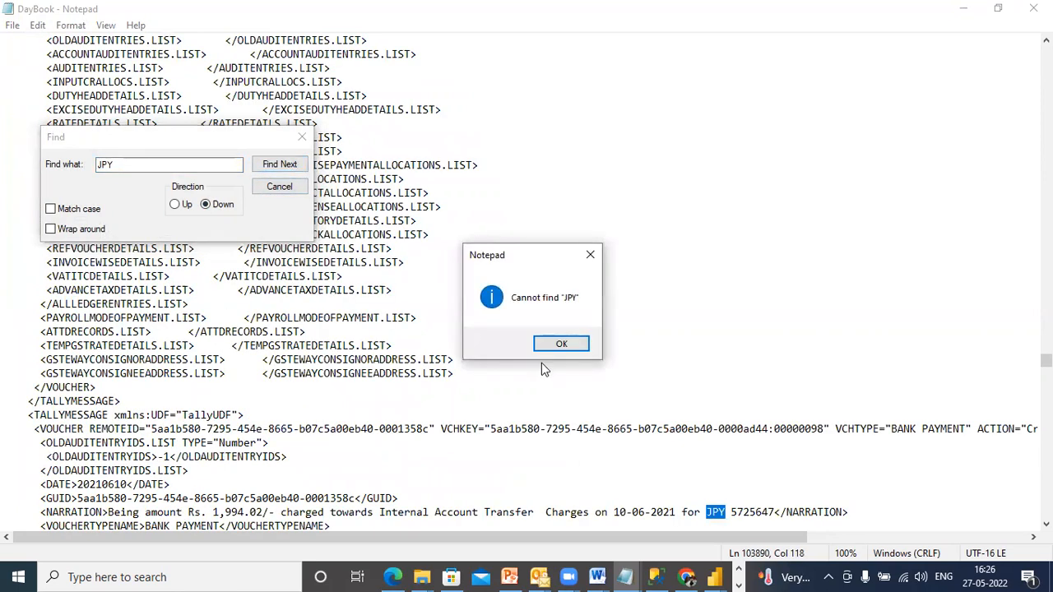
click(562, 342)
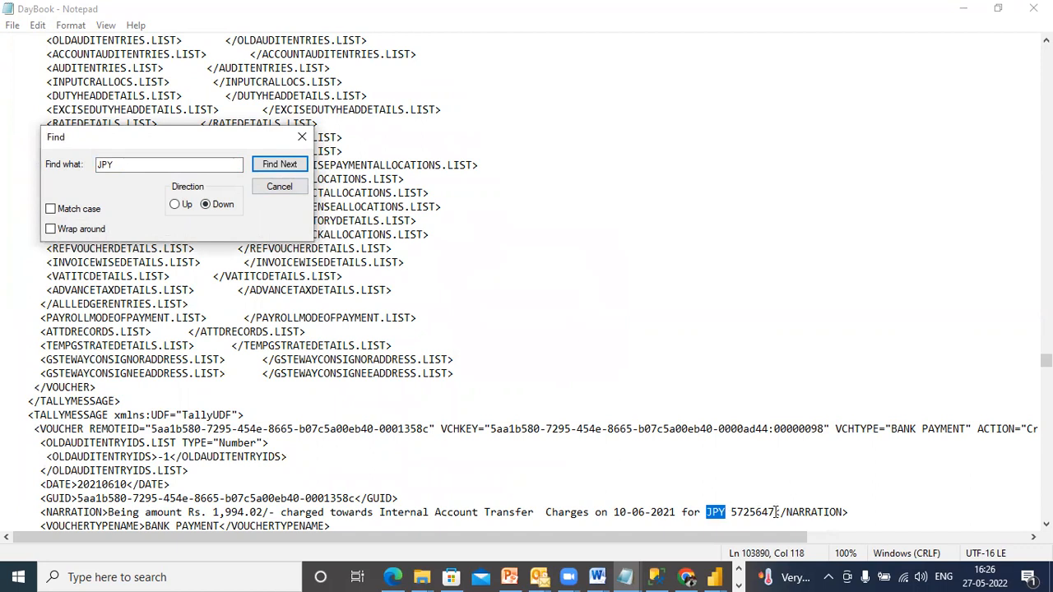
Highlight the number following JPY in the Internal Account Transfer narration and close the search
drag(775, 511, 732, 512)
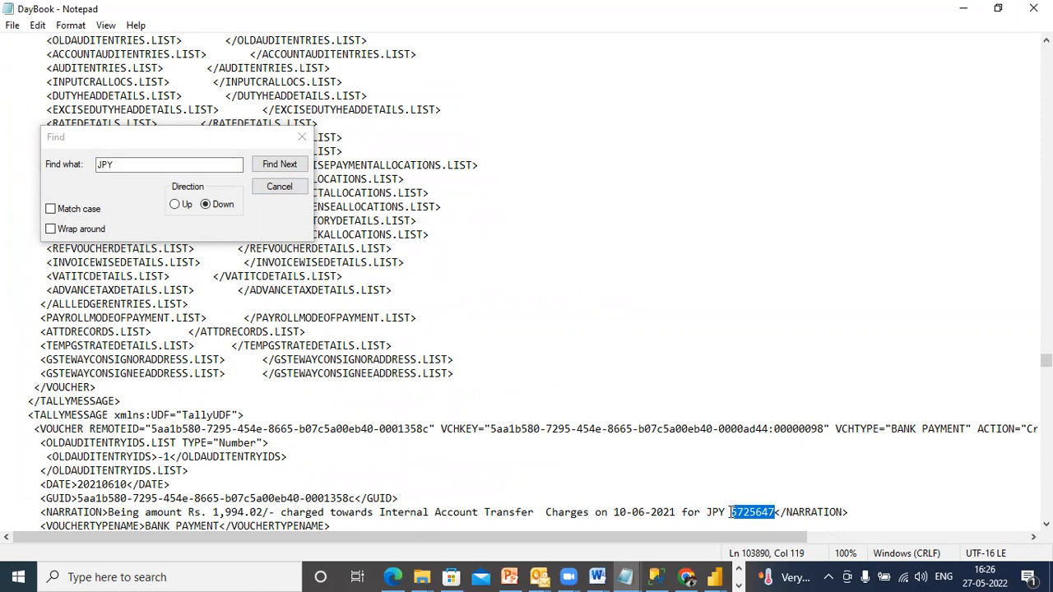
click(278, 186)
click(767, 512)
drag(776, 512, 728, 514)
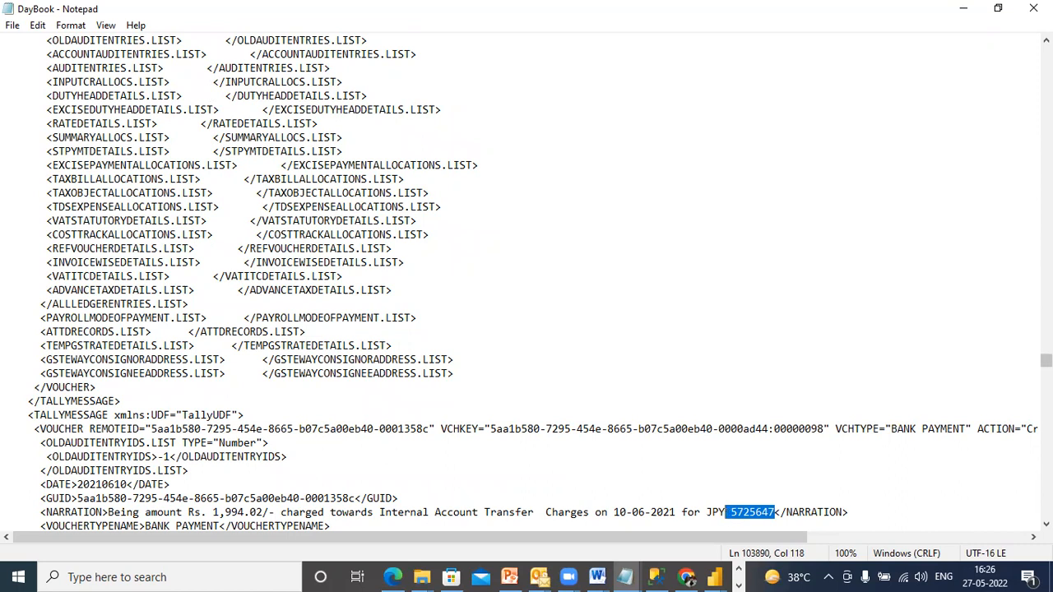
Go back to the start of the DayBook and search downward for its first "USD" match
drag(1045, 360, 1045, 41)
click(526, 215)
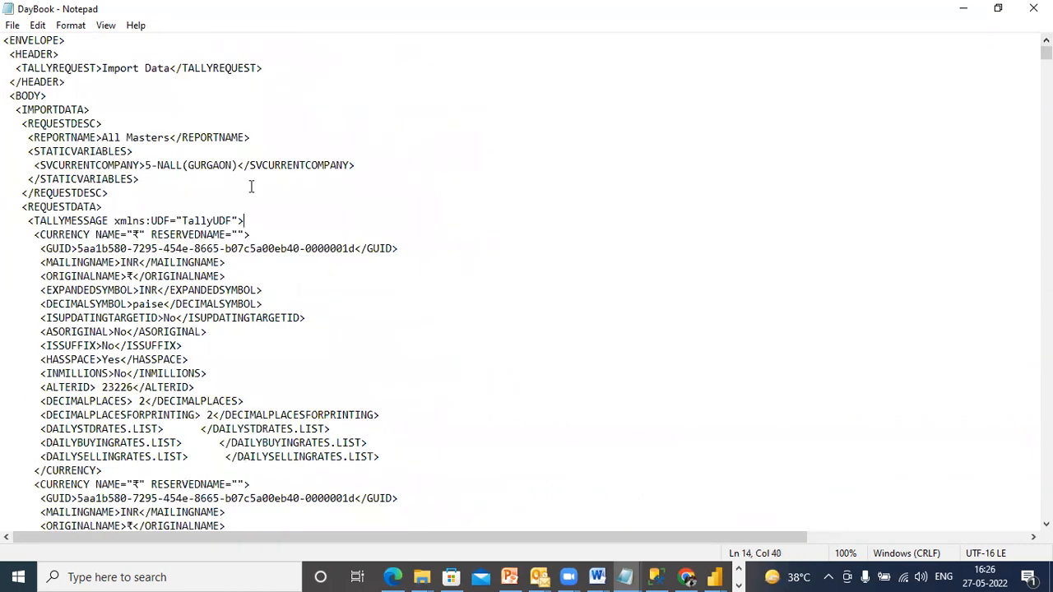
click(37, 25)
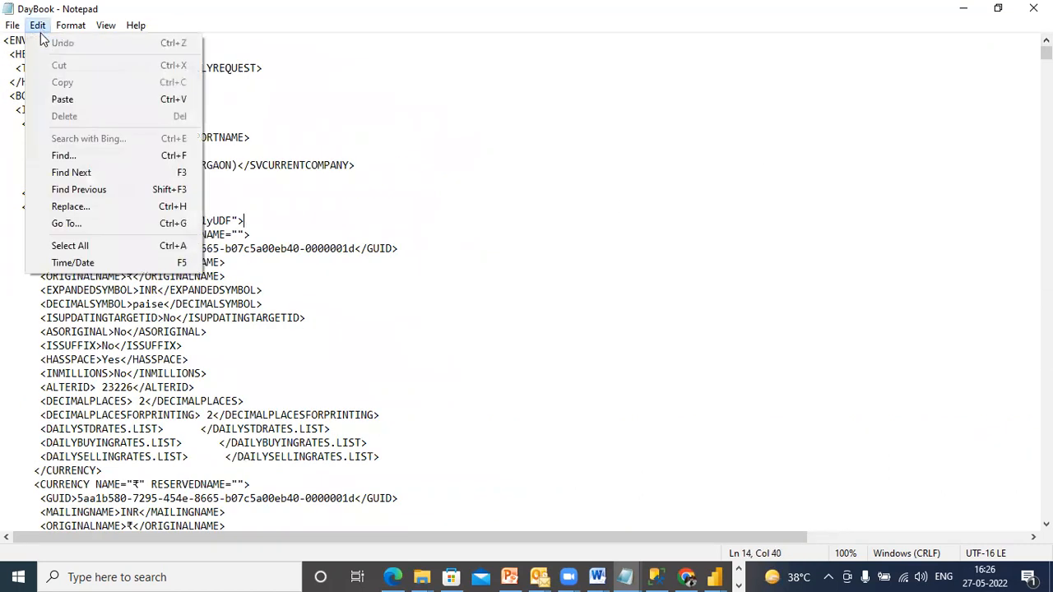
click(66, 153)
text(U)
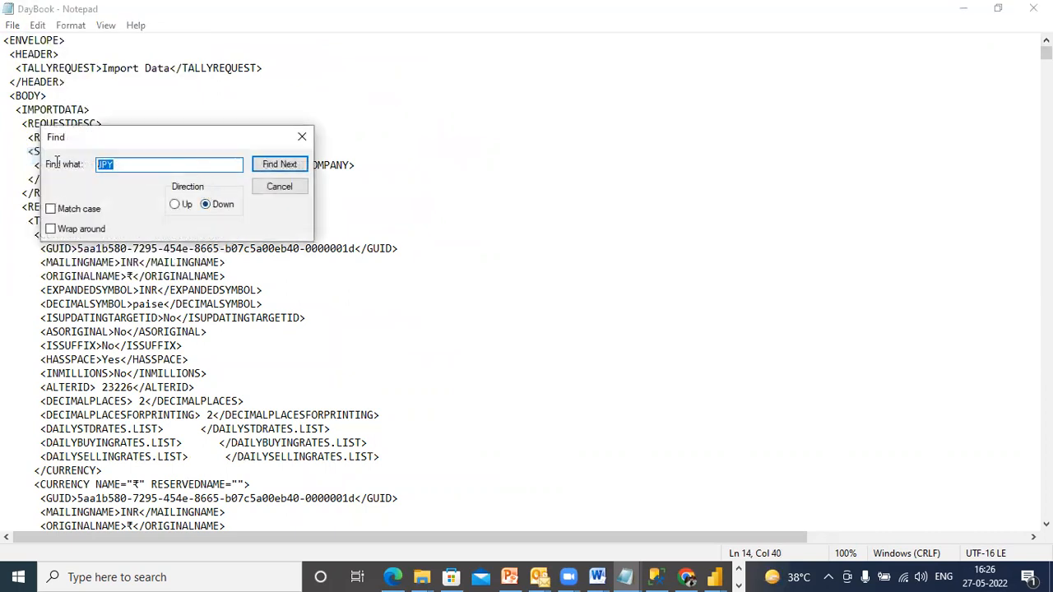
text(SD)
click(279, 165)
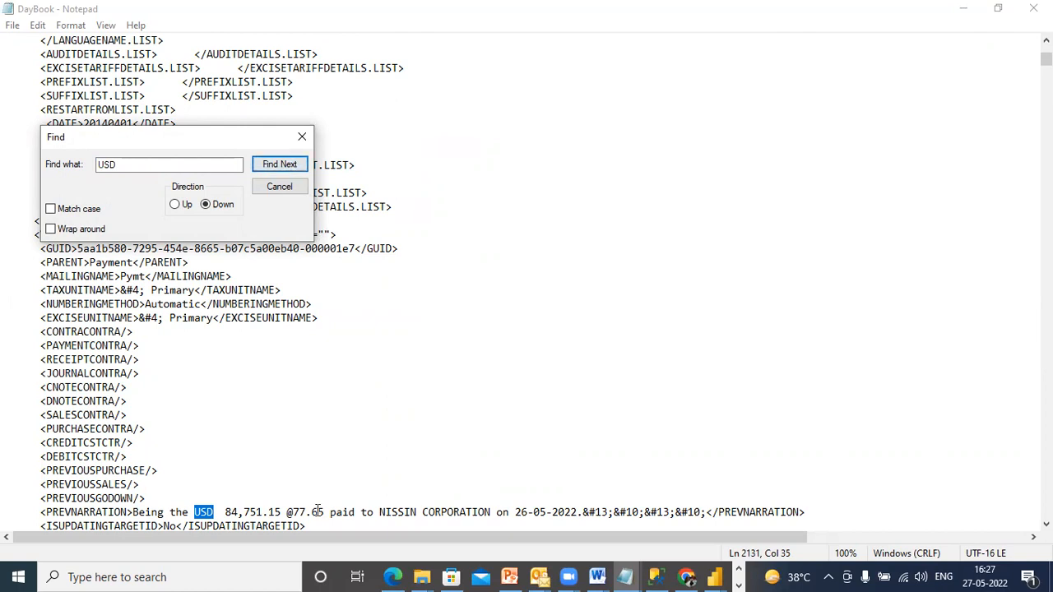
Highlight the amount after USD in the NISSIN CORPORATION previous-narration line and examine the spacing between USD and the number
drag(325, 512, 226, 512)
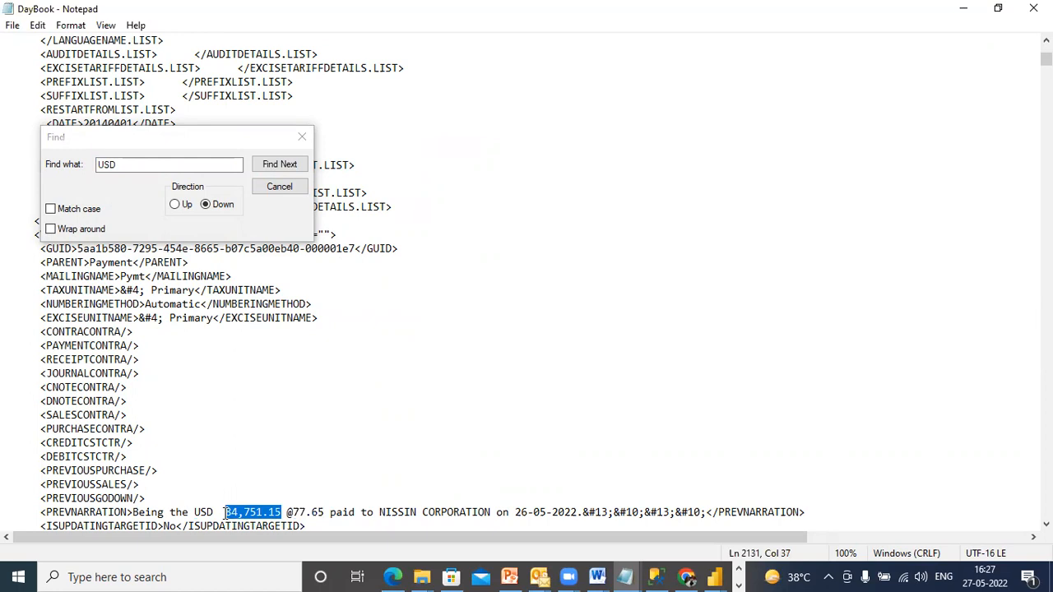
click(218, 513)
click(220, 513)
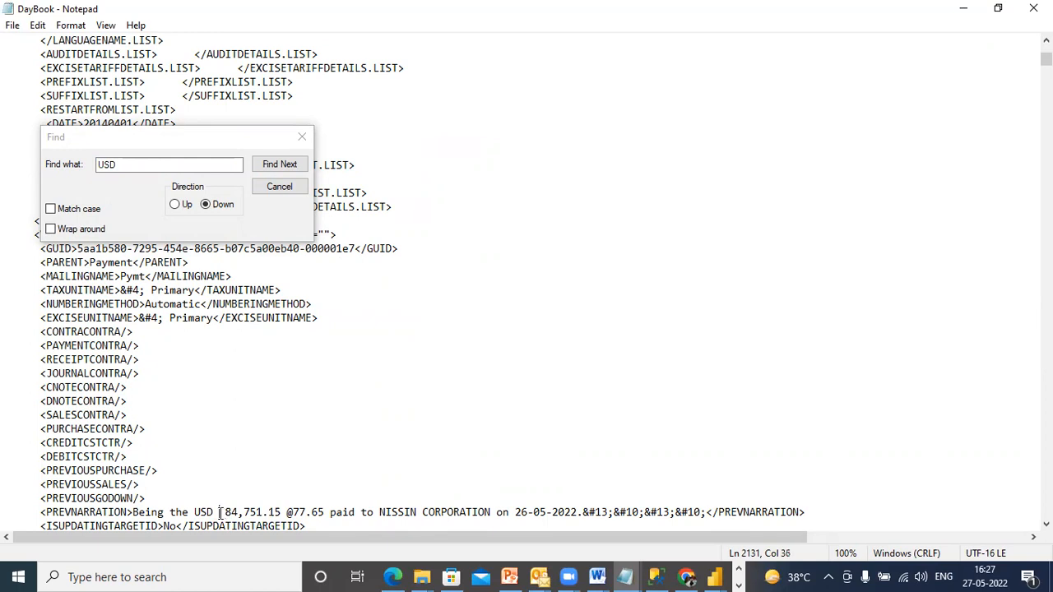
click(217, 513)
click(225, 512)
drag(283, 512, 227, 513)
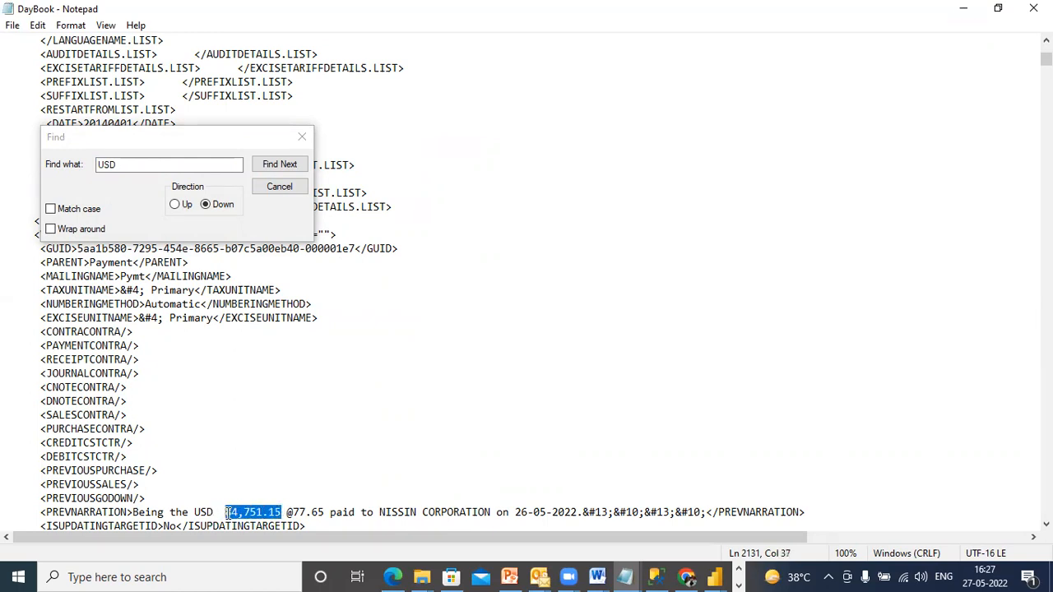
click(262, 512)
click(224, 512)
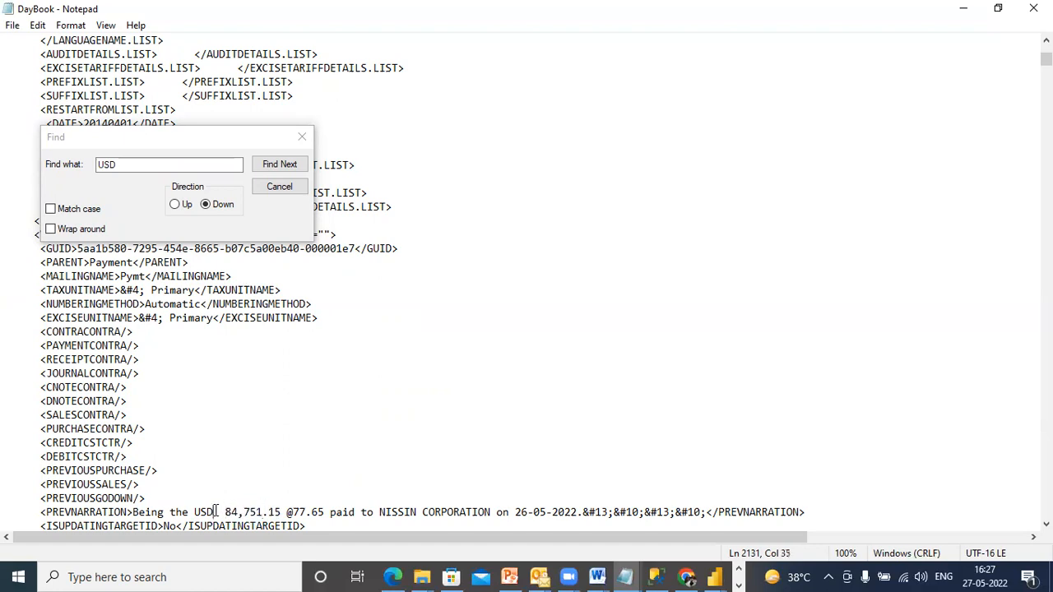
key(Right)
key(BackSpace)
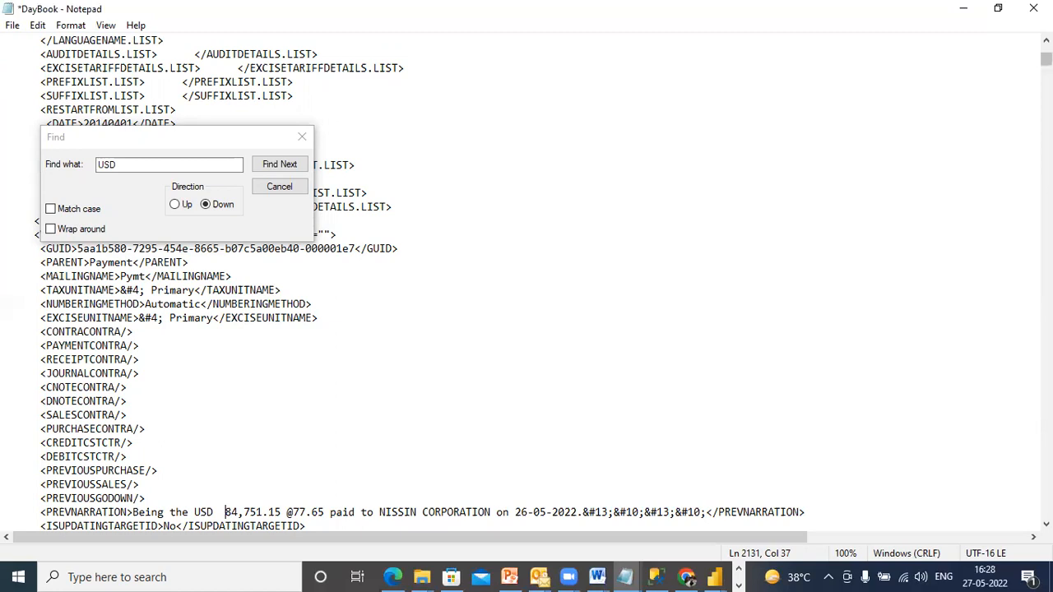
Highlight the USD amount's whole-number part, its decimals, and the span from after USD to past the @ sign in the previous-narration line
click(219, 511)
click(261, 512)
drag(262, 512, 220, 512)
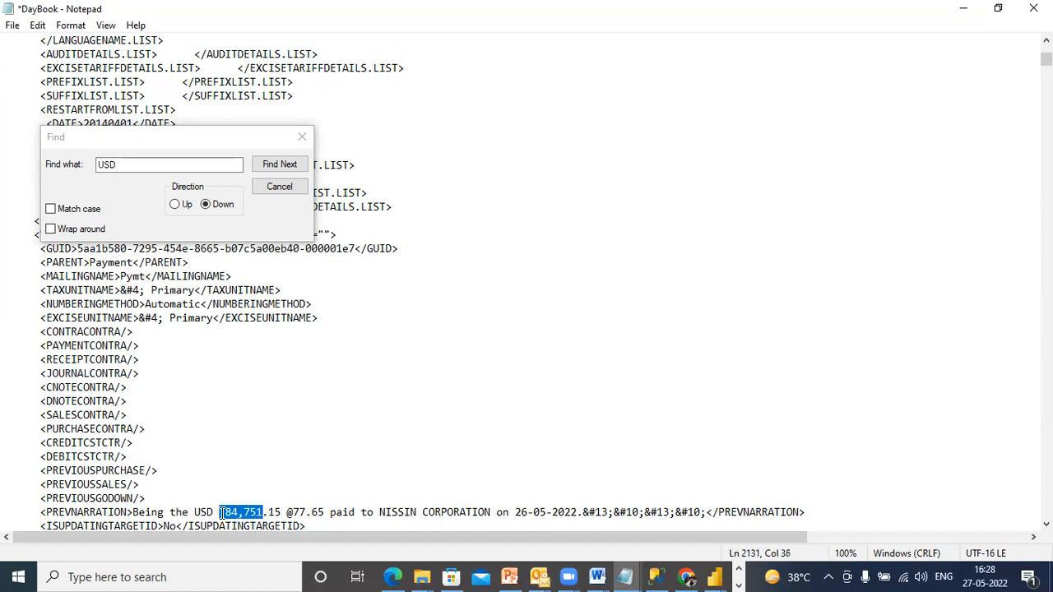
click(221, 512)
click(214, 511)
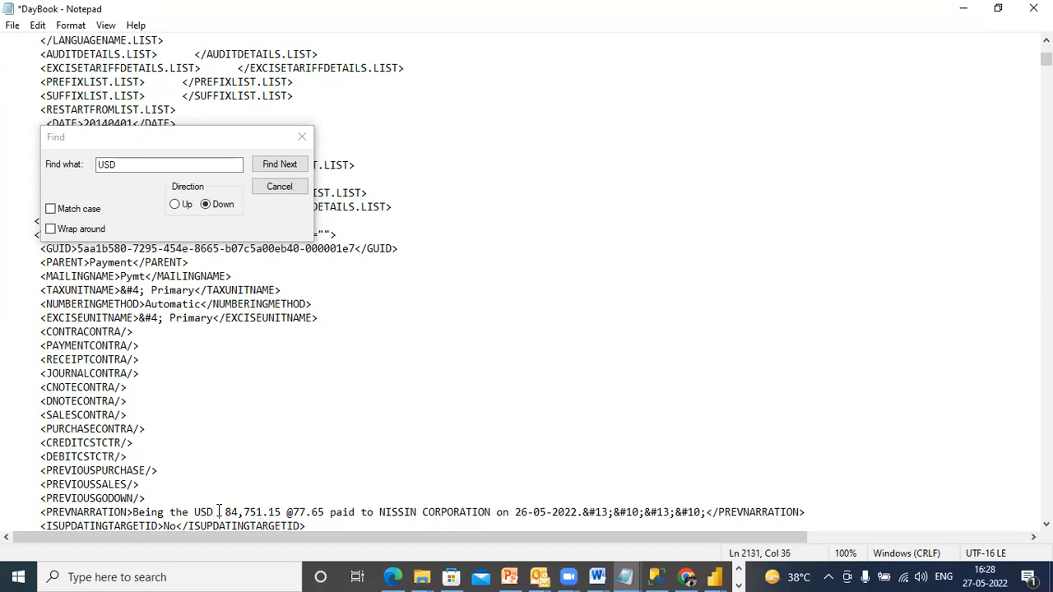
drag(220, 511, 261, 512)
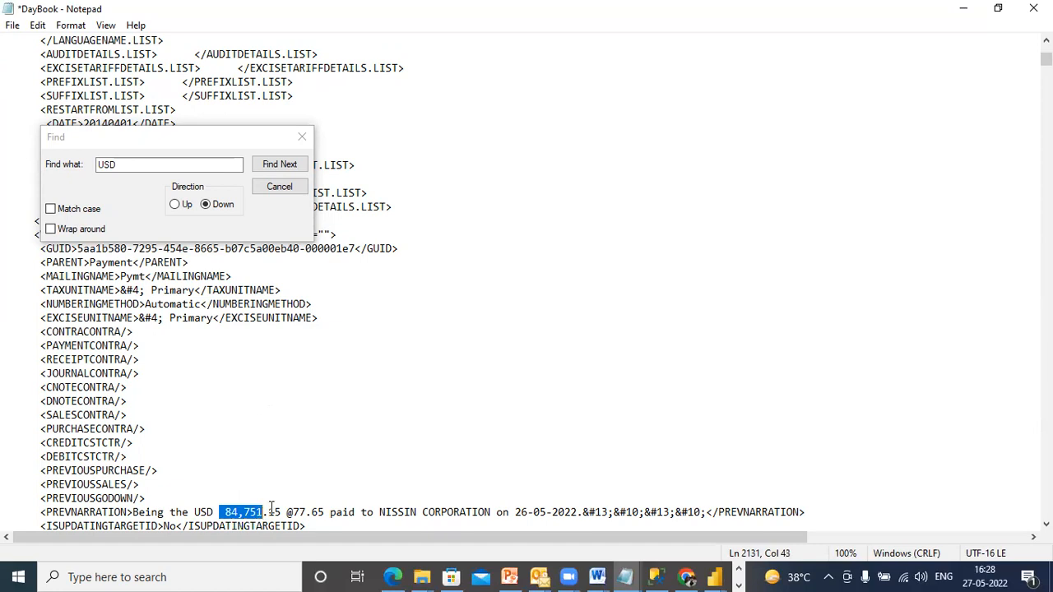
drag(269, 512, 281, 511)
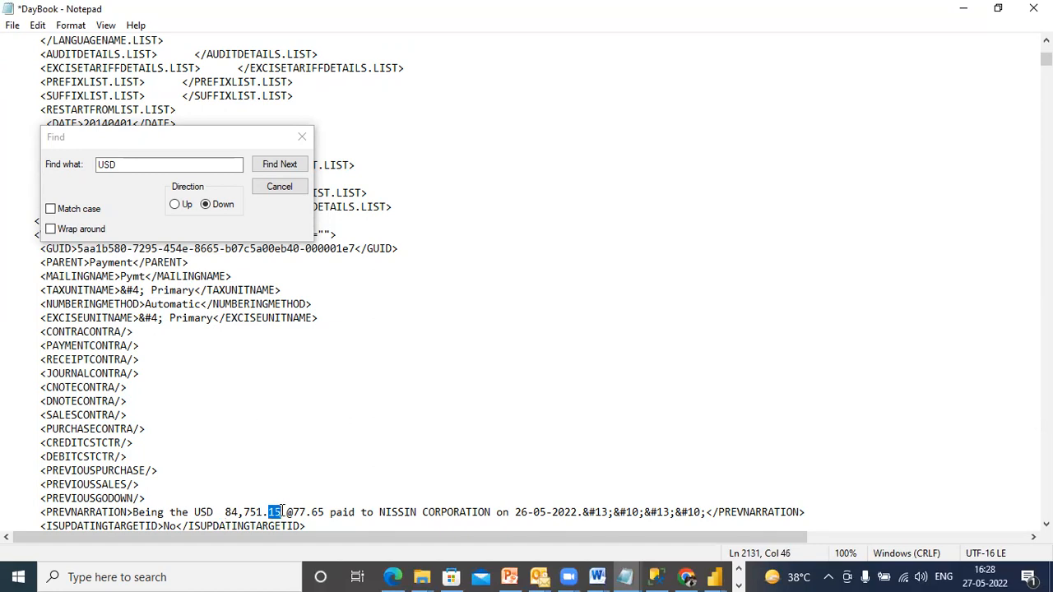
drag(213, 512, 298, 512)
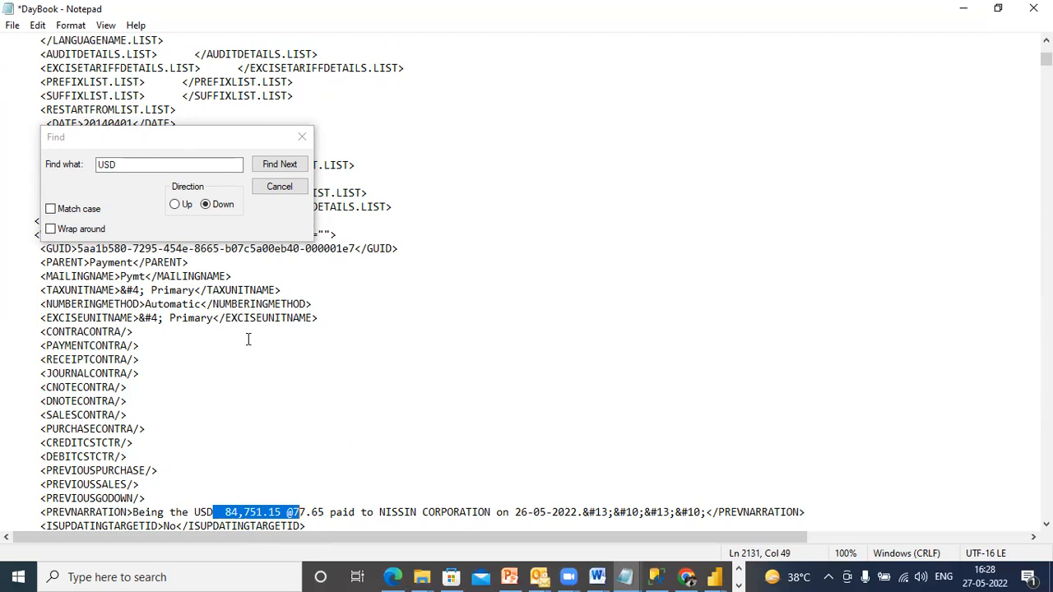
Step through the following USD matches to the Nissin Corporation BANK RECEIPTS narration, highlight its amount and close the search
click(262, 165)
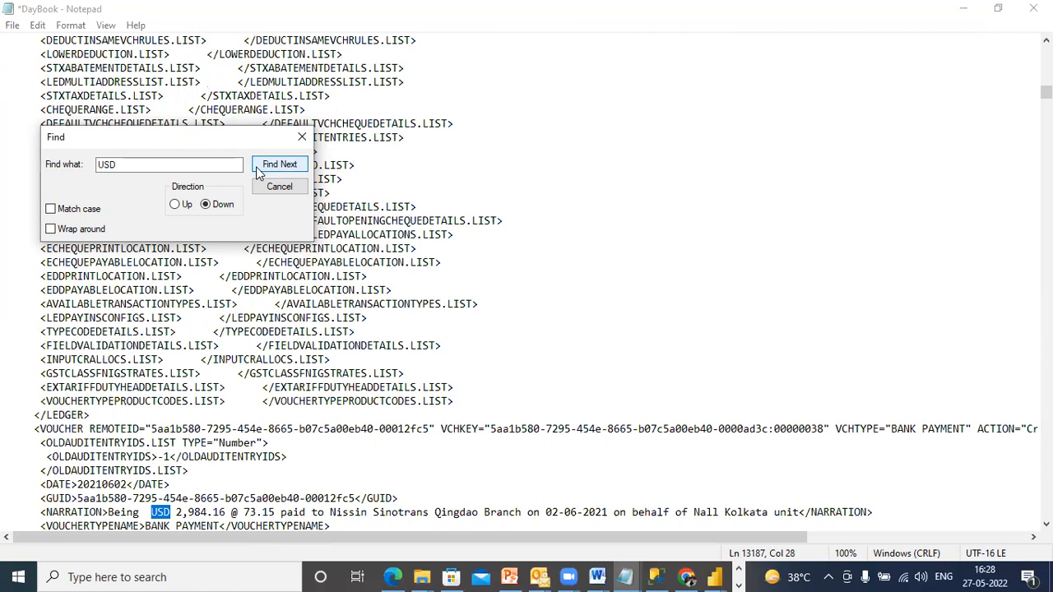
click(256, 166)
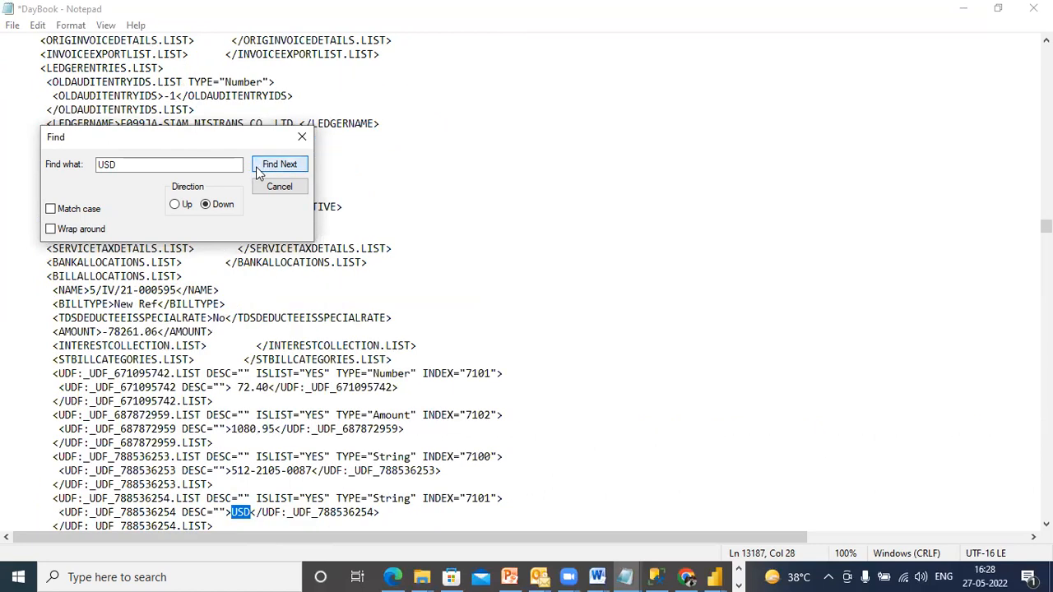
click(255, 166)
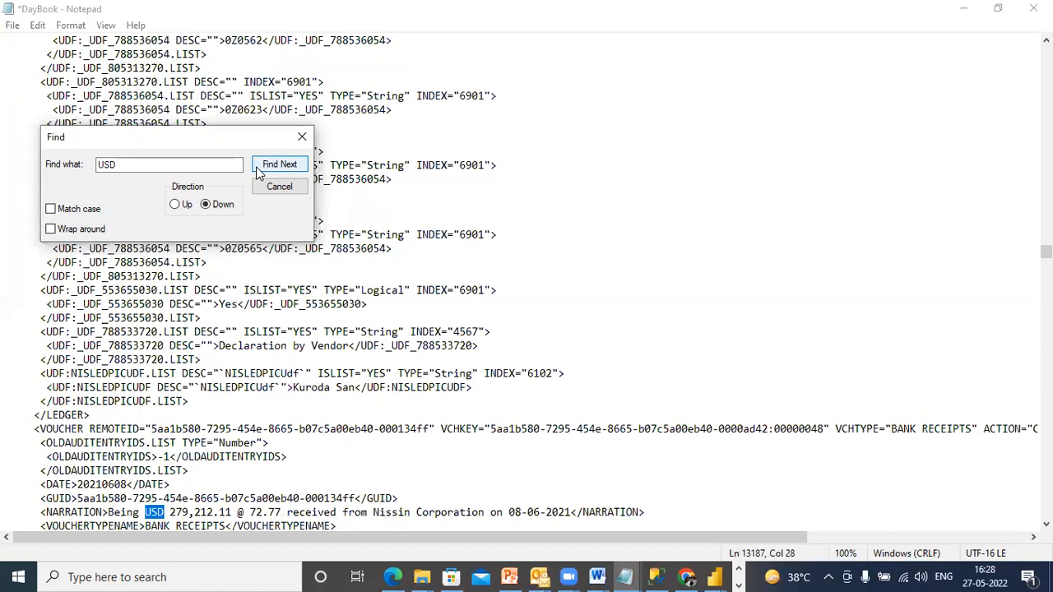
click(256, 167)
drag(233, 512, 170, 512)
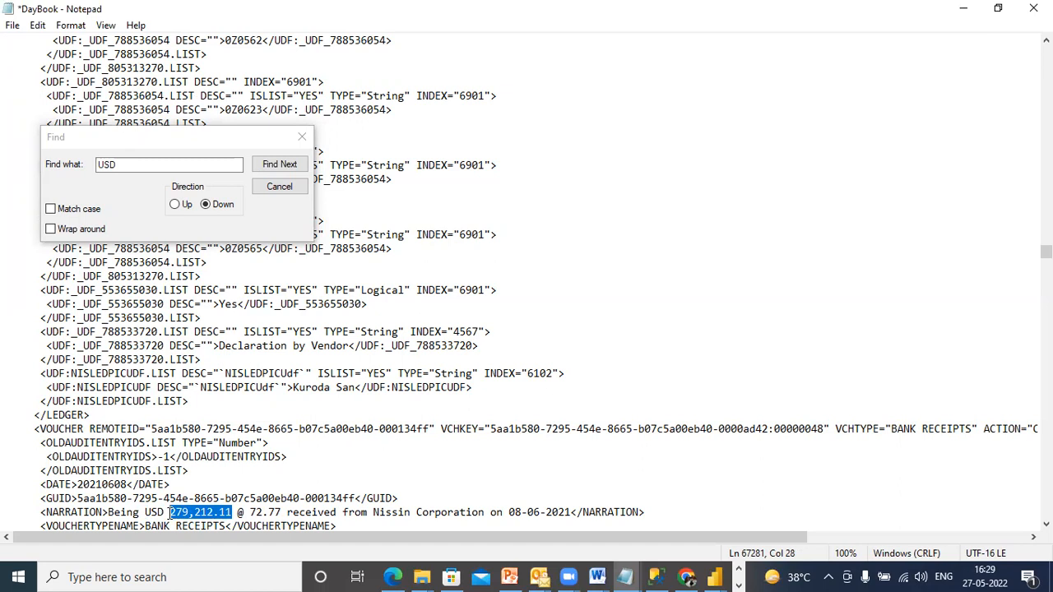
click(162, 512)
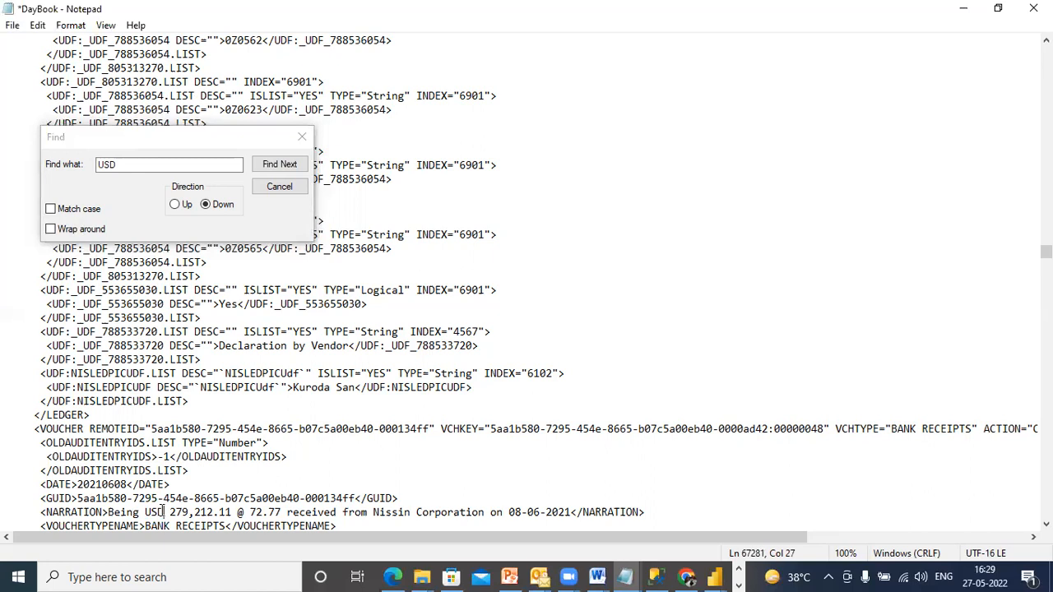
click(168, 511)
drag(168, 511, 232, 512)
click(302, 137)
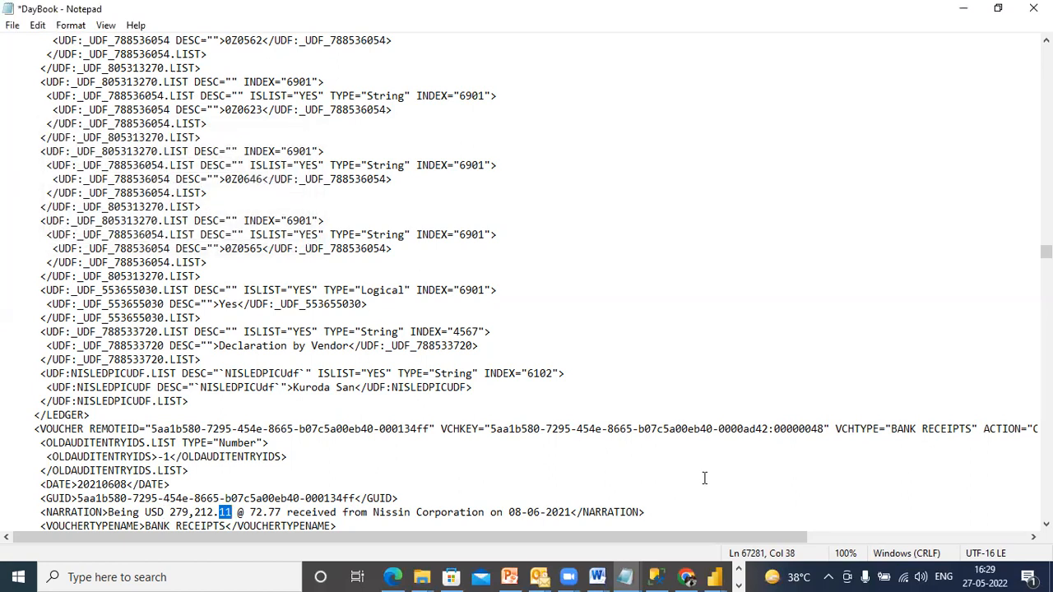
Switch to Chrome, open WeTransfer and start transferring the DayBook XML file from the nISSIN_ABC_LOGISTICS folder
click(686, 577)
click(779, 13)
click(741, 45)
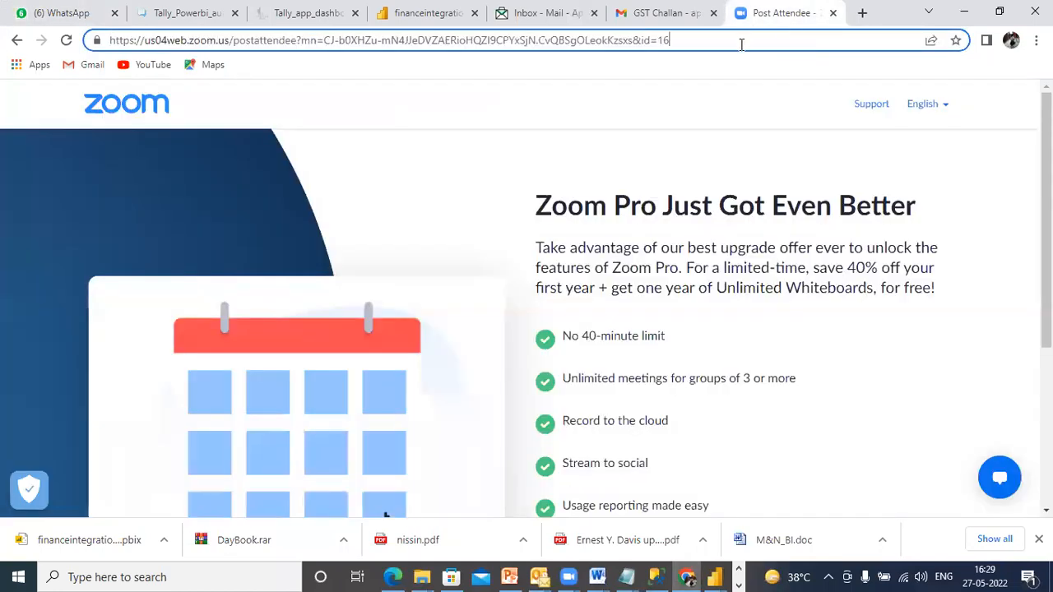
drag(724, 44, 66, 14)
text(wetransfe)
key(Return)
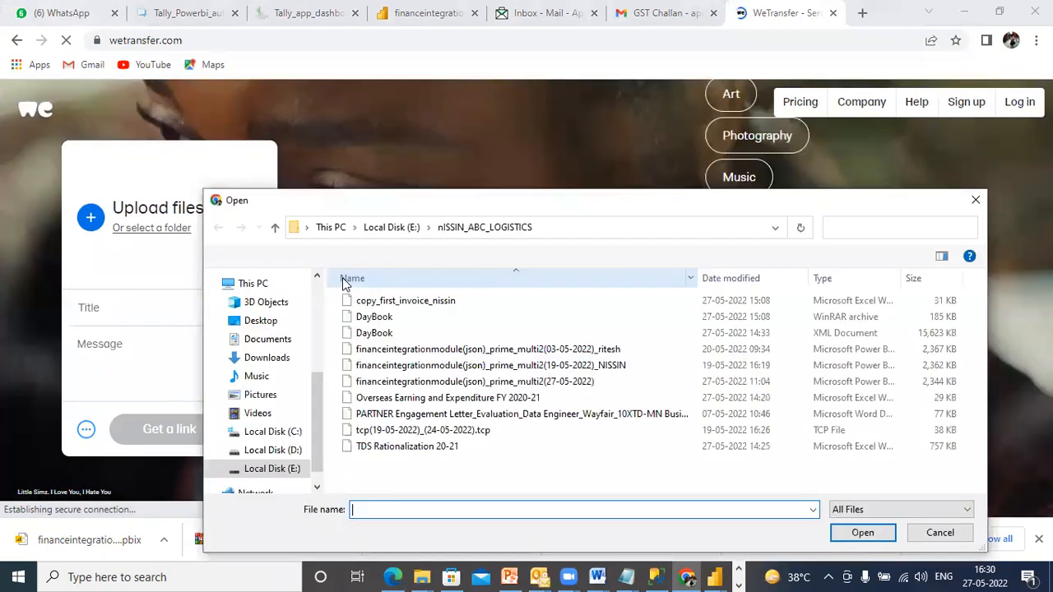
double_click(362, 332)
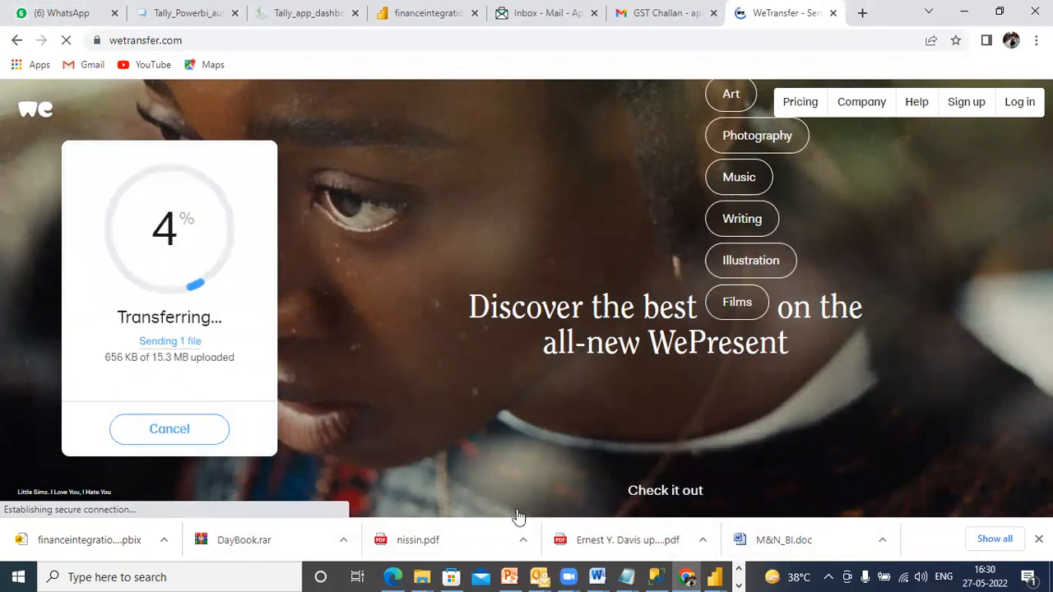
Switch to Power BI Desktop and look over the open 27-05-2022 report and the two 26-05-2022 salesorder report windows
mouse_move(713, 576)
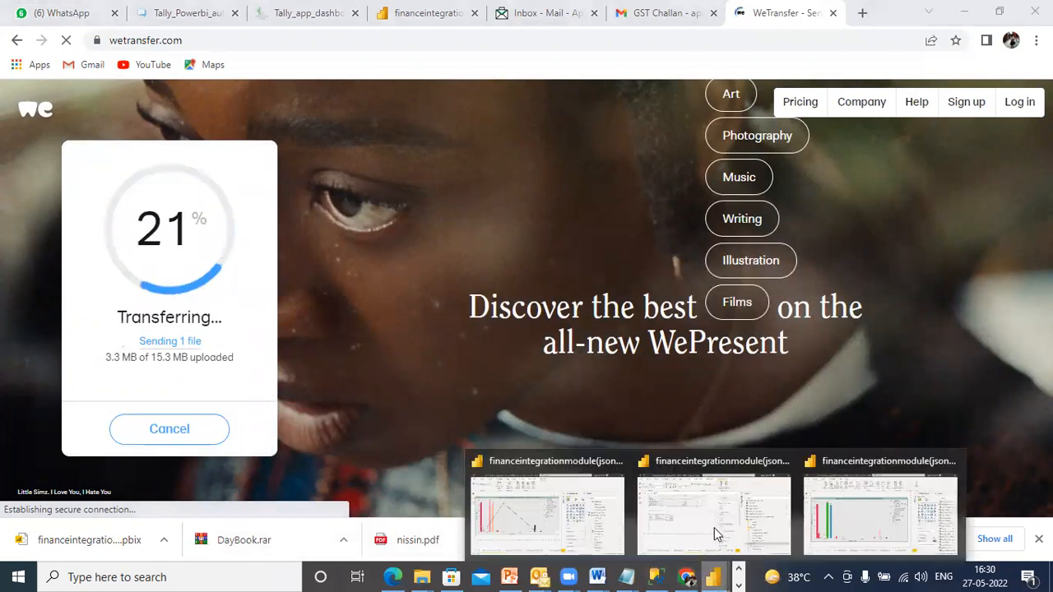
click(714, 527)
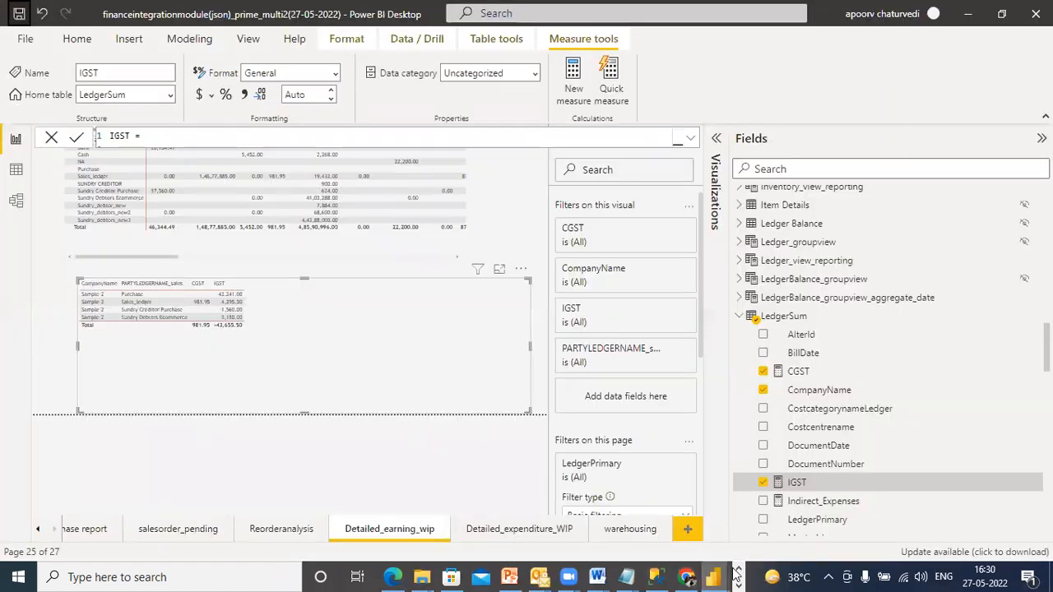
mouse_move(712, 576)
click(586, 539)
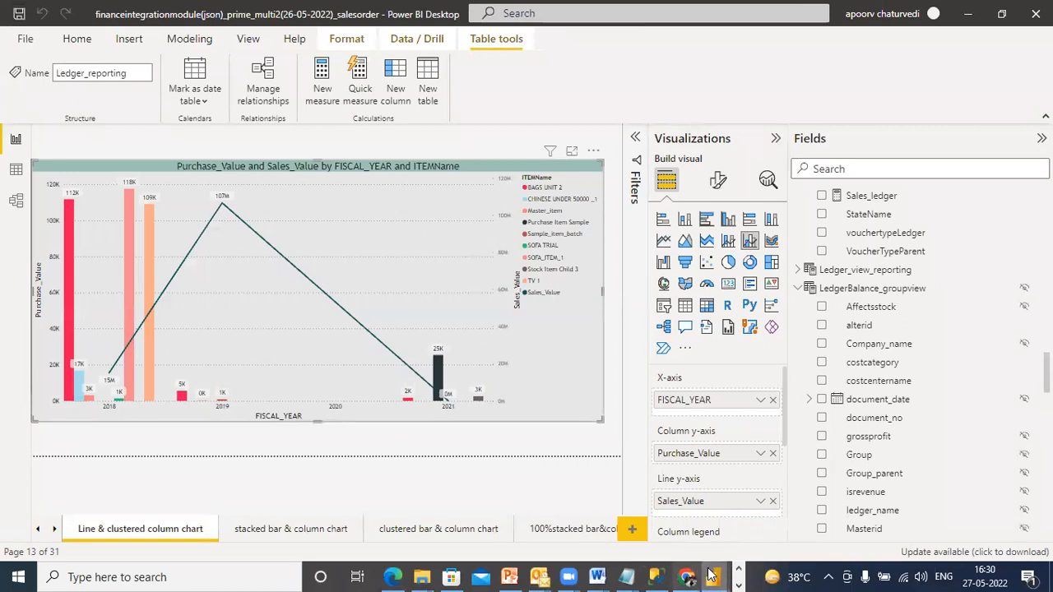
mouse_move(712, 575)
click(882, 521)
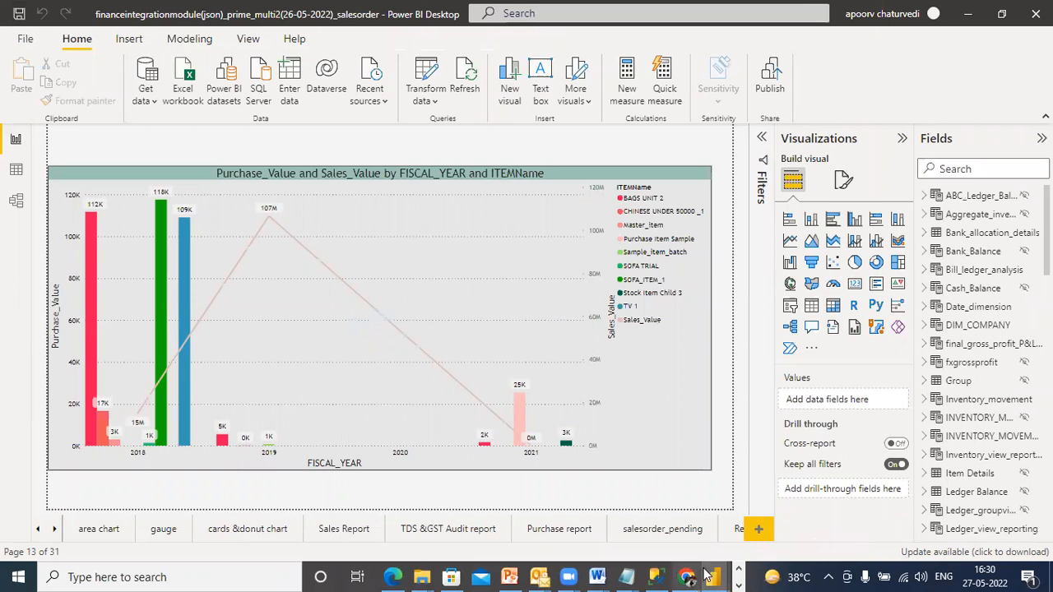
Return to the 27-05-2022 Power BI report, collapse the LedgerSum table's fields and minimize the report window
mouse_move(706, 576)
click(697, 526)
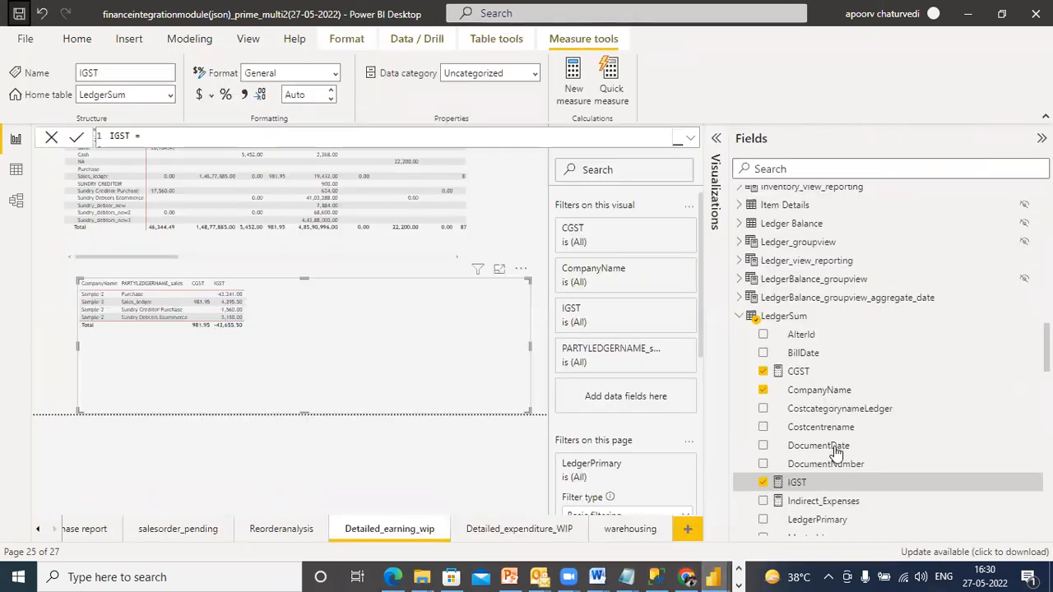
click(739, 316)
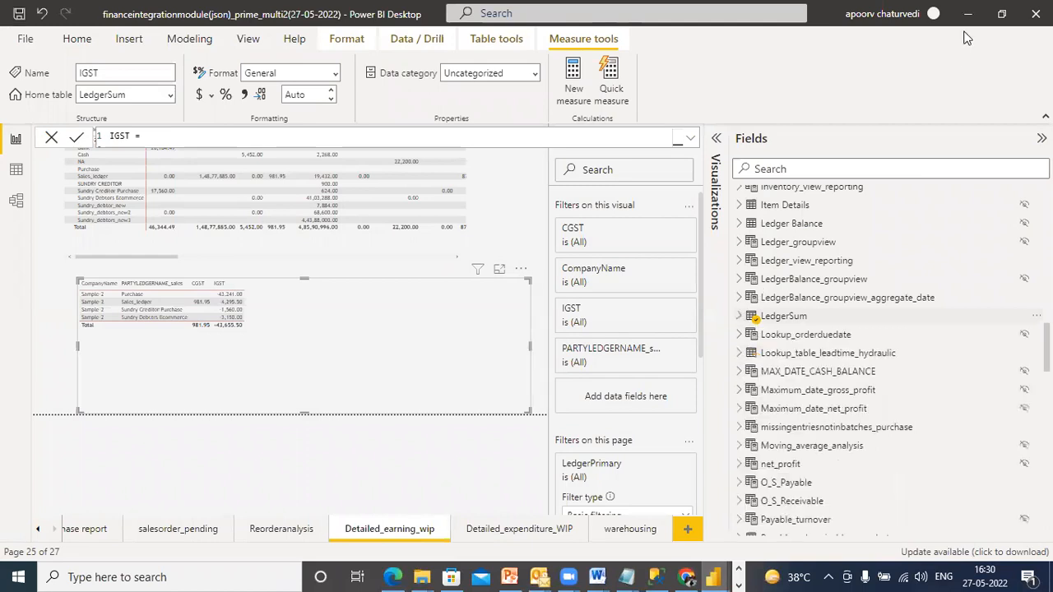
click(968, 13)
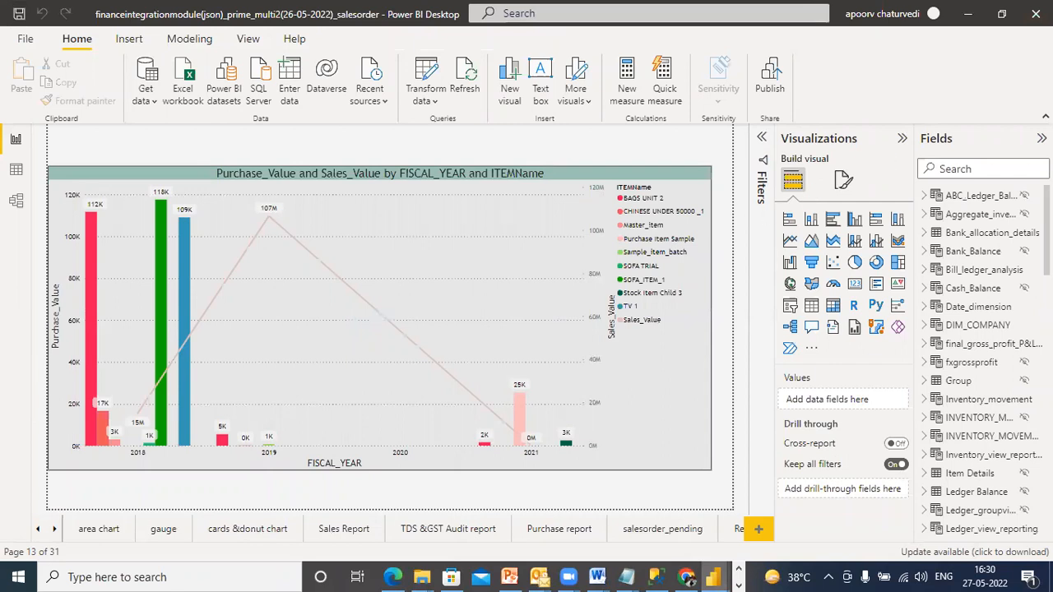
Close one of the two 26-05-2022 salesorder reports without saving its changes, and close the 27-05-2022 report
key(alt+F4)
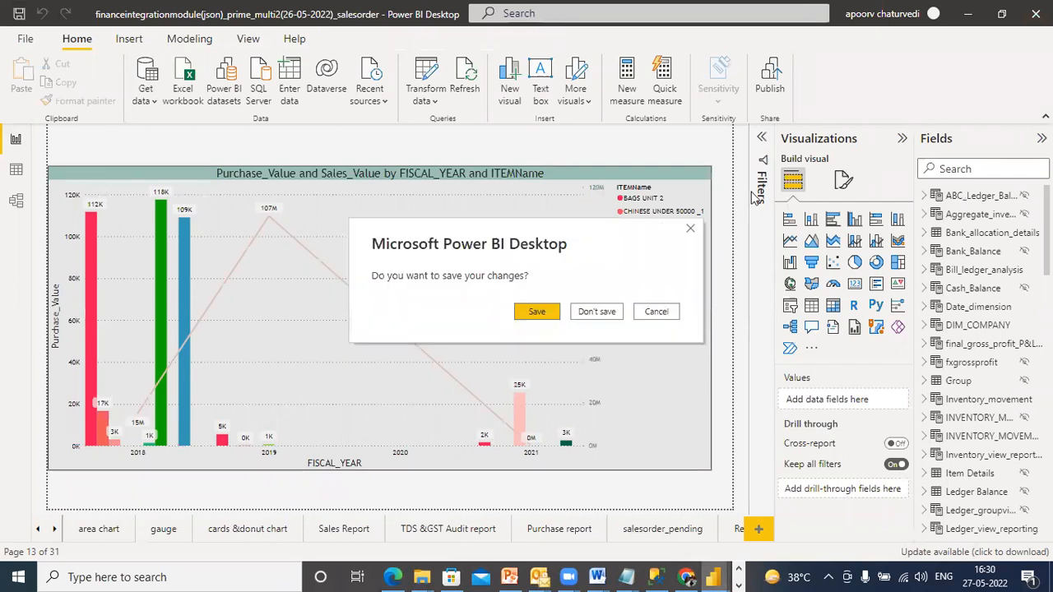
click(607, 311)
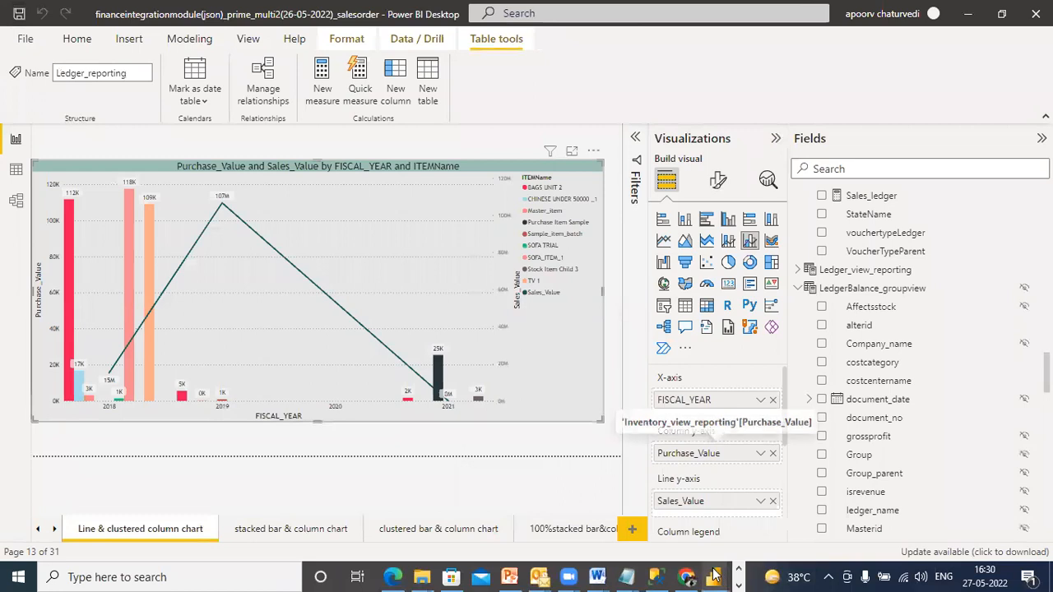
mouse_move(712, 577)
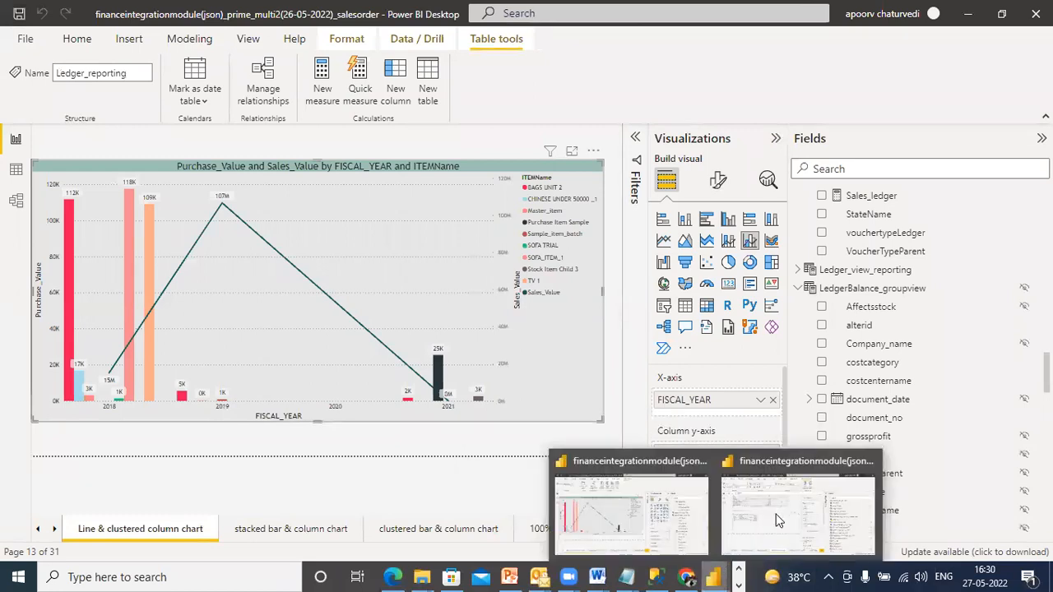
click(870, 462)
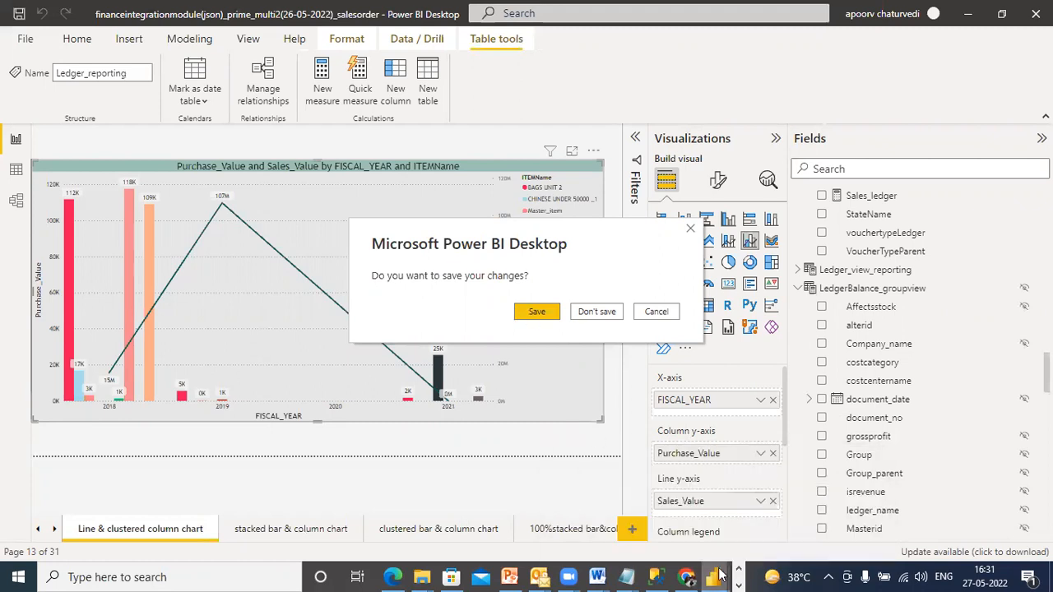
mouse_move(718, 574)
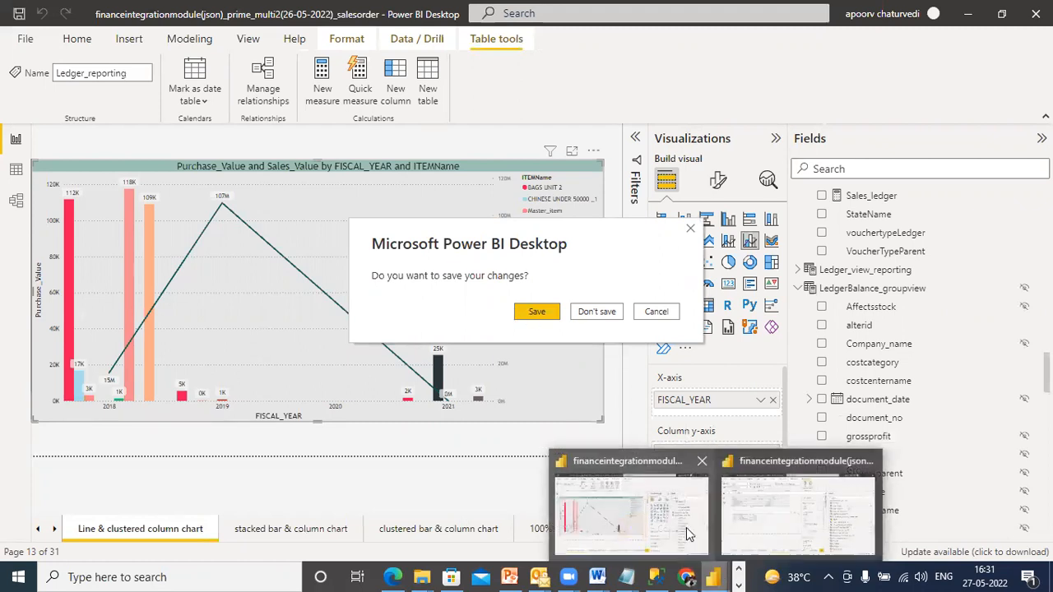
click(720, 574)
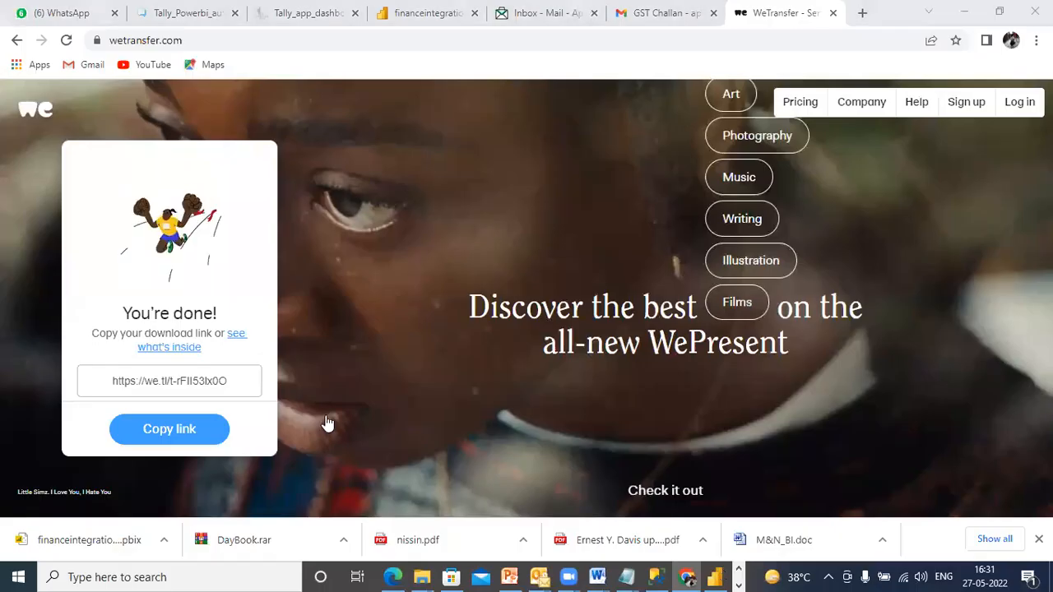
Copy the WeTransfer download link for the transferred file and send it to the New interns WhatsApp group
click(238, 378)
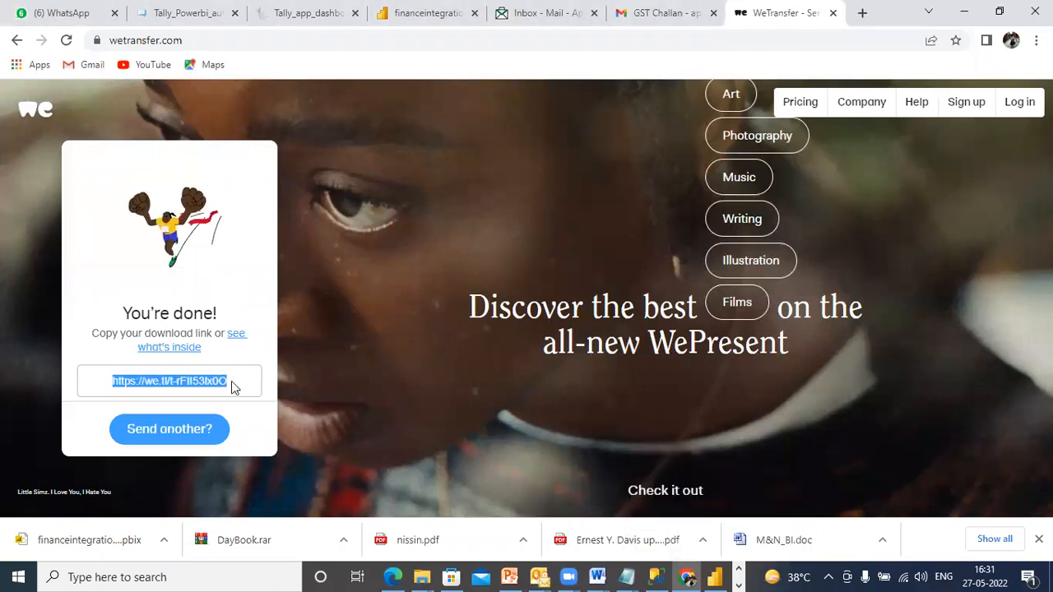
right_click(232, 383)
click(78, 13)
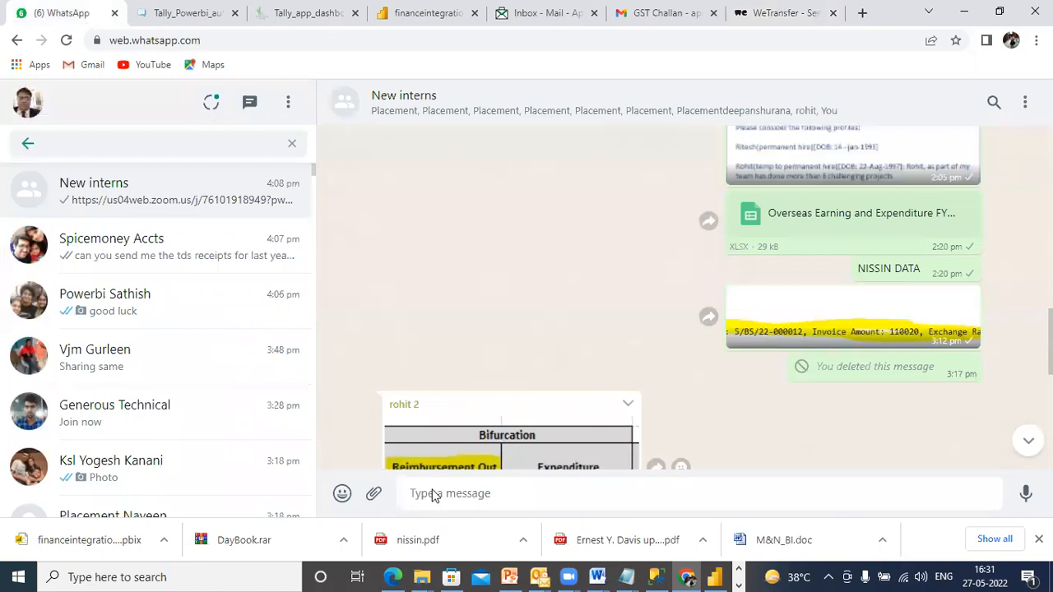
right_click(434, 495)
click(473, 379)
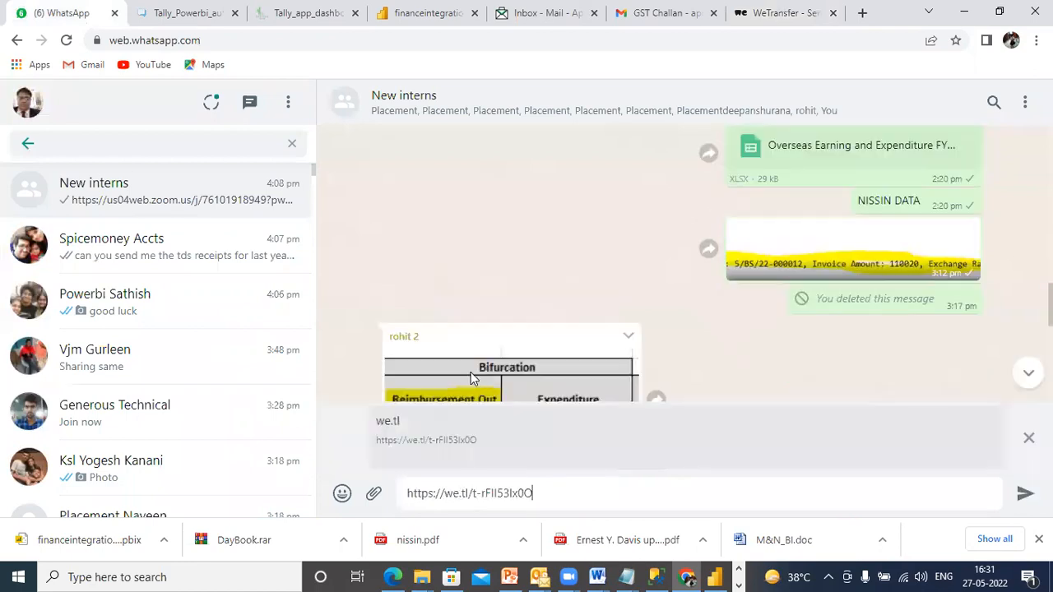
key(Return)
Close the remaining 26-05-2022 salesorder report in Power BI without saving and bring up the nISSIN_ABC_LOGISTICS folder window
click(714, 577)
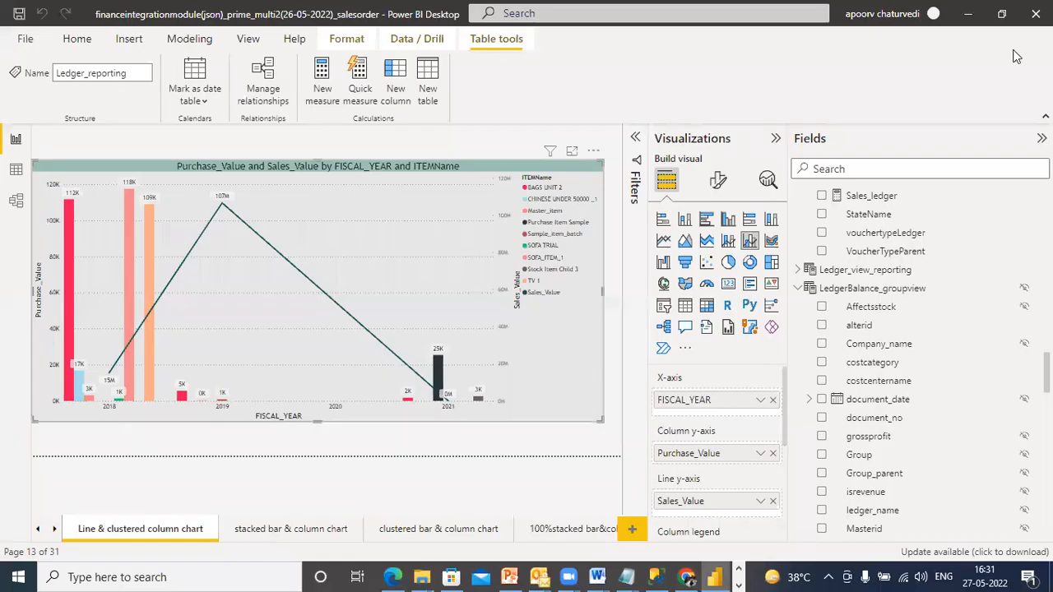
click(419, 573)
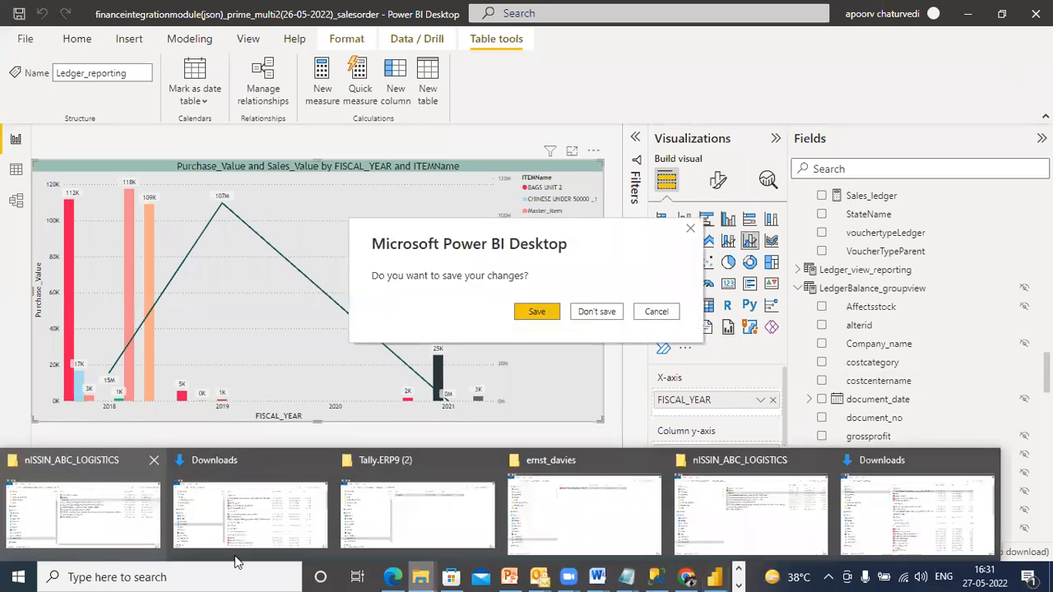
click(99, 518)
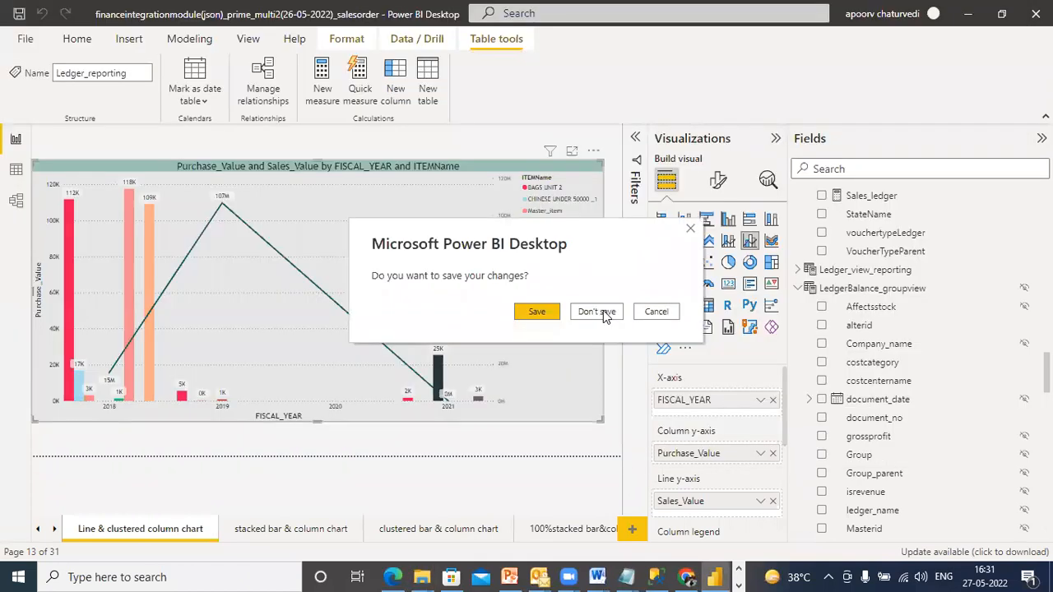
click(603, 311)
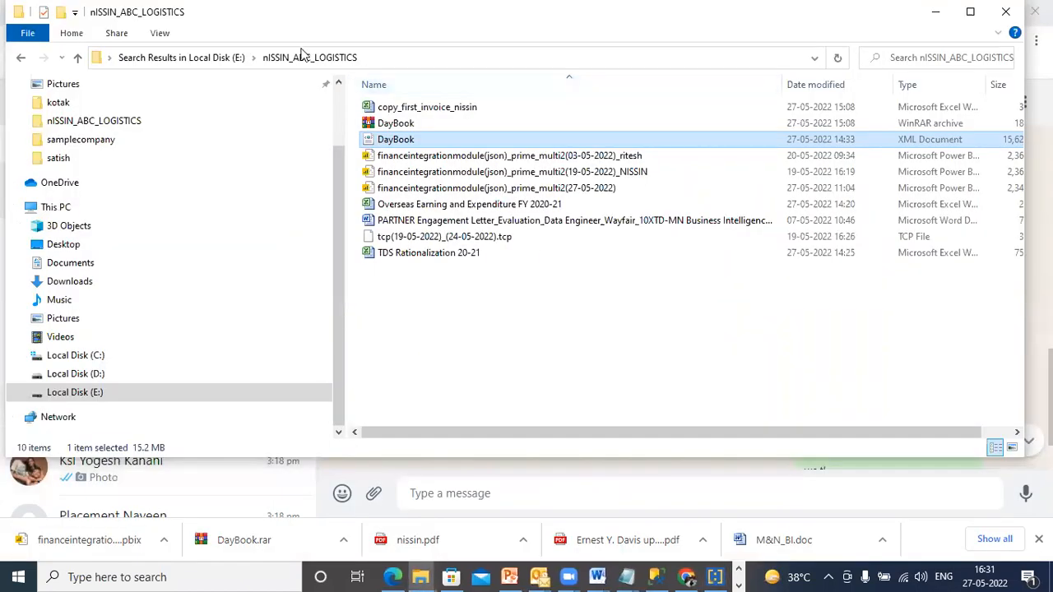
Search Local Disk (E:) for prime and open the prime folder
click(165, 394)
click(944, 54)
text(prime)
click(902, 83)
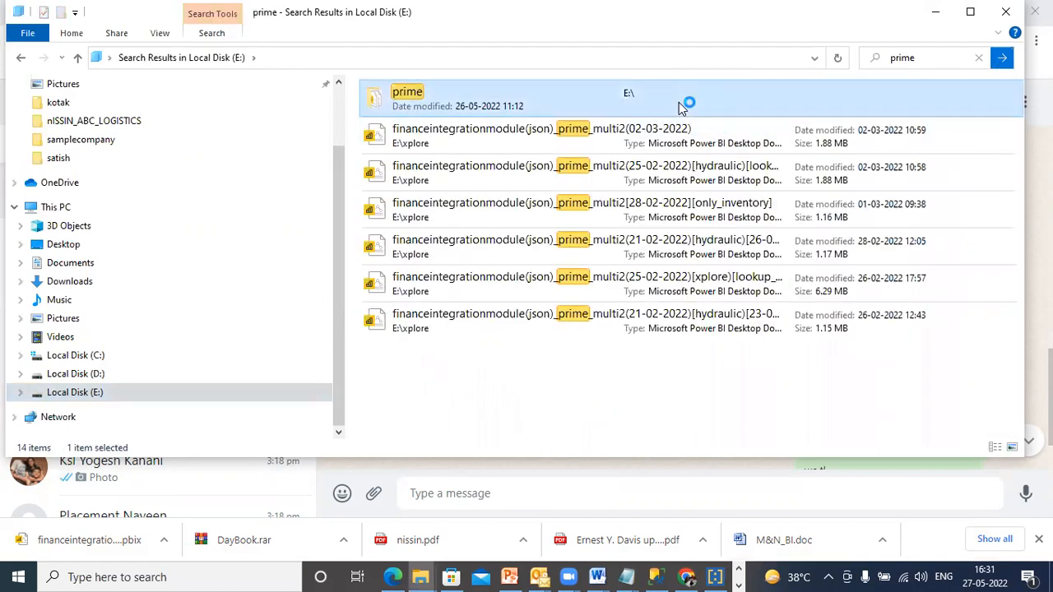
double_click(679, 102)
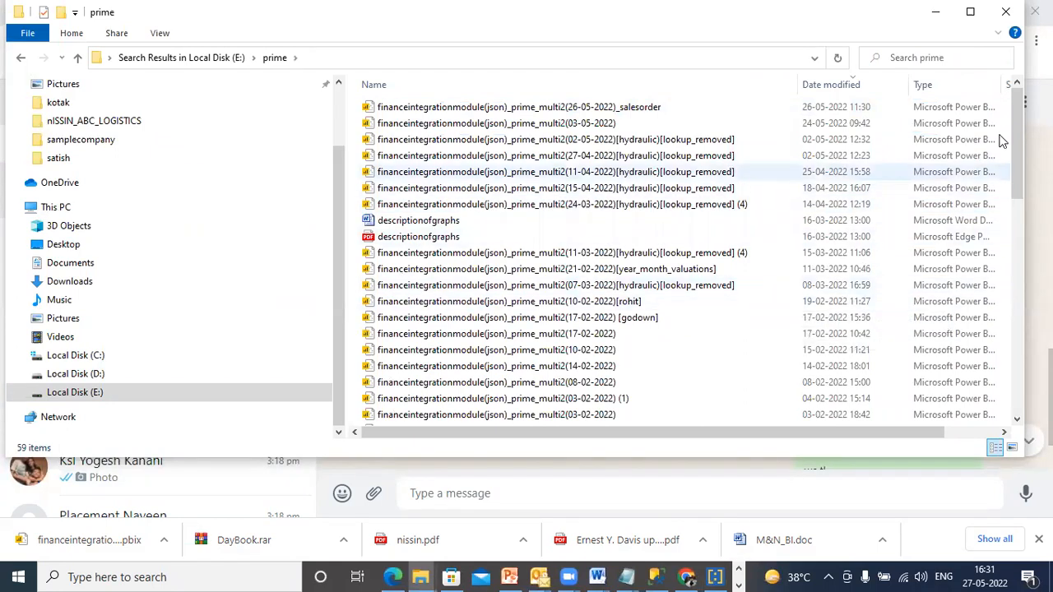
Look through the prime folder's dated report files and select financeintegrationmodule(json)_prime_multi2(26-05-2022)_salesorder
scroll(855, 123, down, 12)
scroll(1007, 185, up, 8)
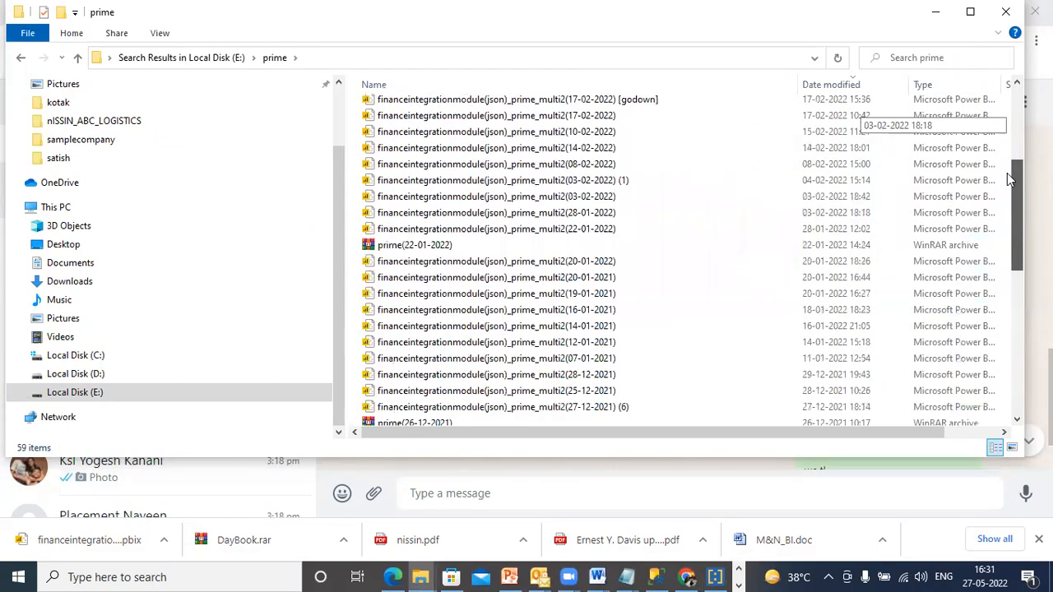
scroll(1011, 41, up, 3)
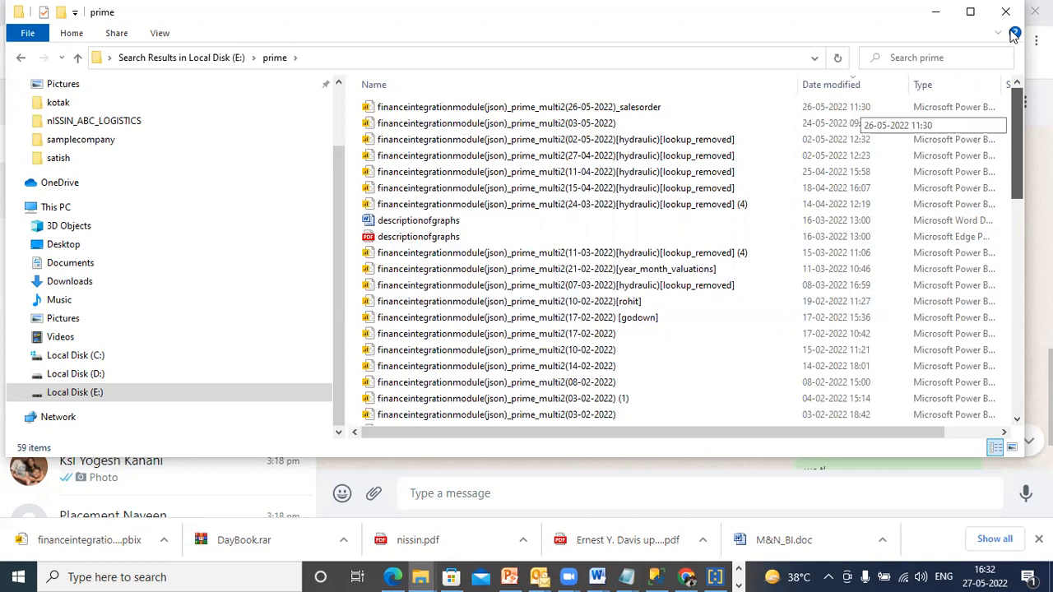
scroll(1012, 180, down, 4)
scroll(1012, 214, down, 4)
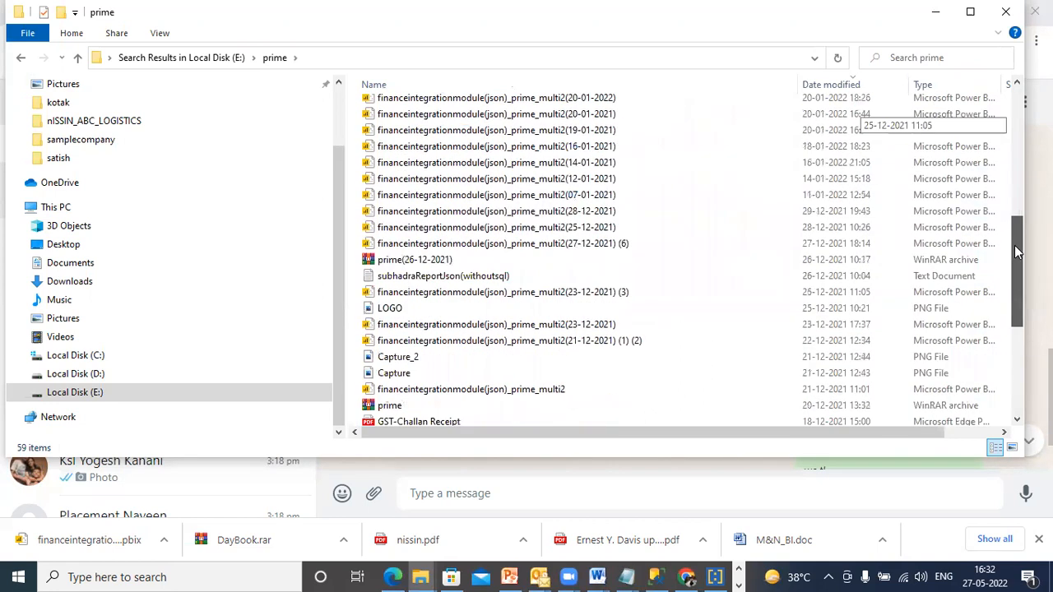
drag(1012, 245, 1018, 71)
click(669, 115)
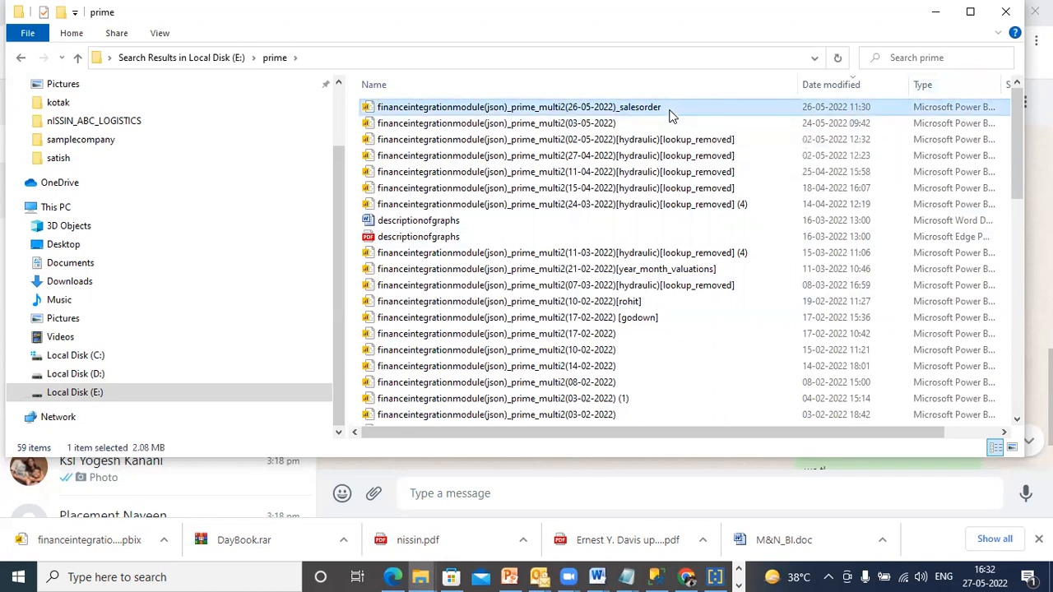
Download financeintegrationmodule(json)_prime_multi2(26-05-2022)_salesorder.pbix from the New interns WhatsApp chat in Chrome and show it in the Downloads folder
click(686, 577)
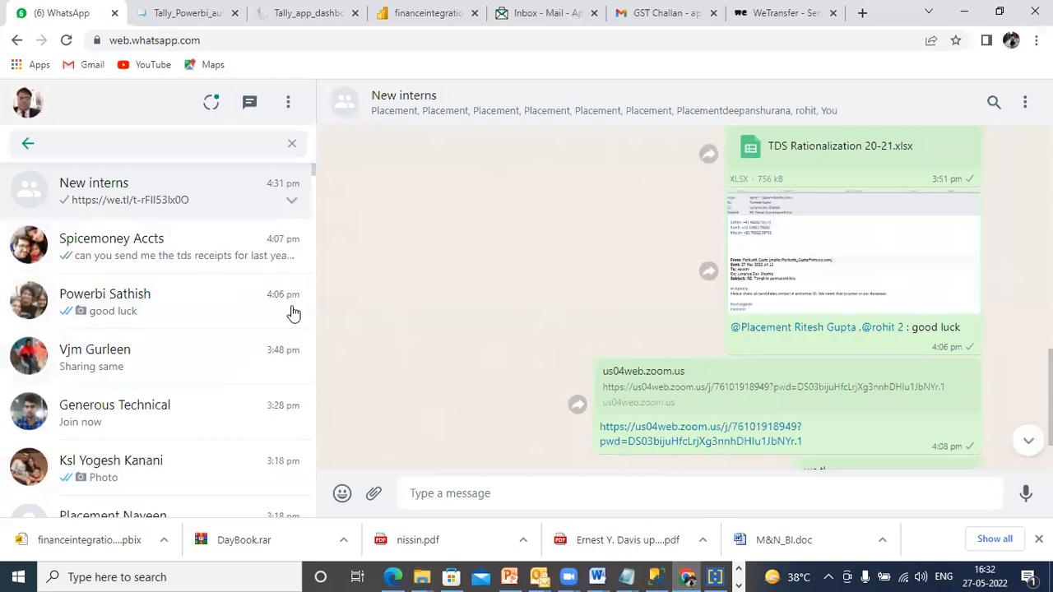
drag(1051, 400, 1050, 206)
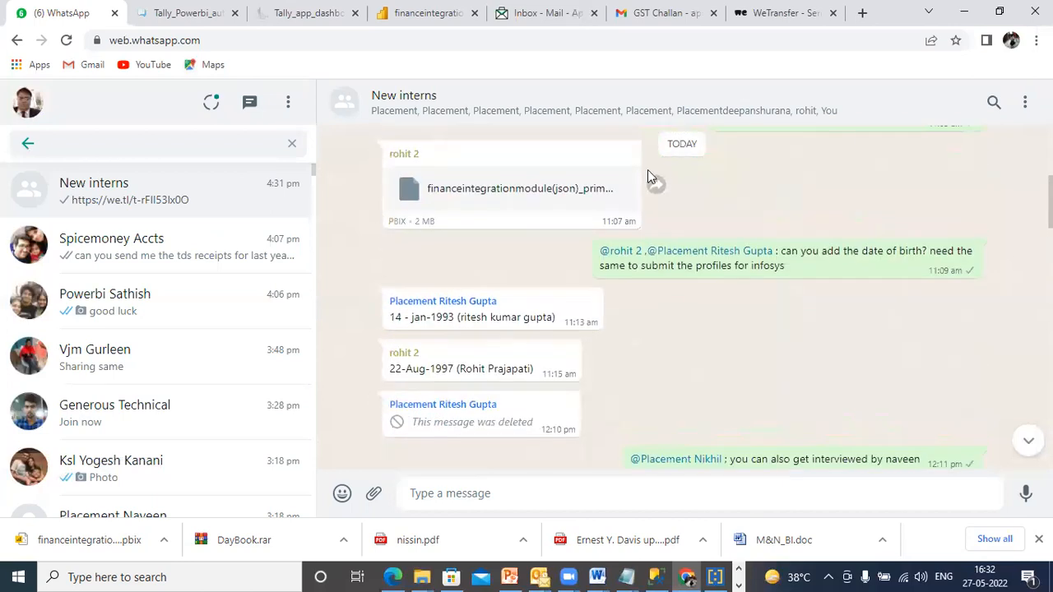
click(564, 189)
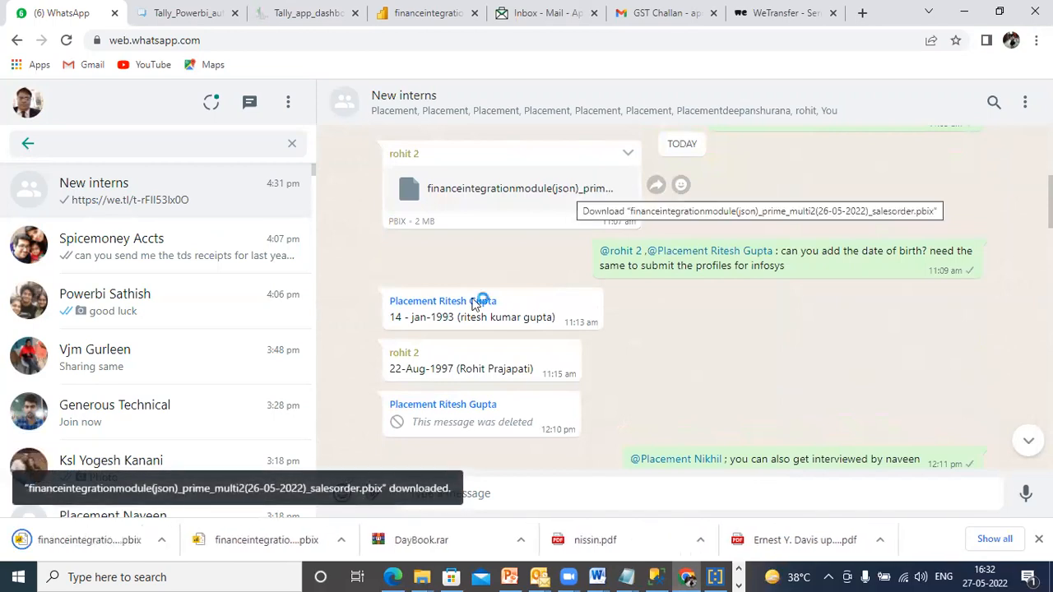
click(163, 540)
click(187, 489)
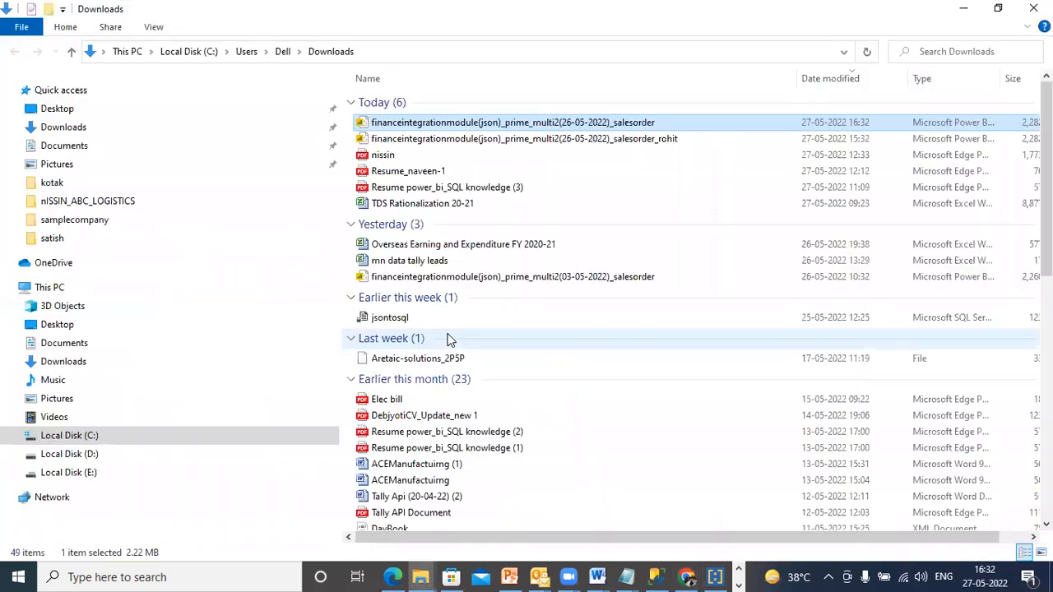
Cut the 26-05-2022 salesorder Power BI file with the intern's name suffix from the Downloads folder
click(518, 145)
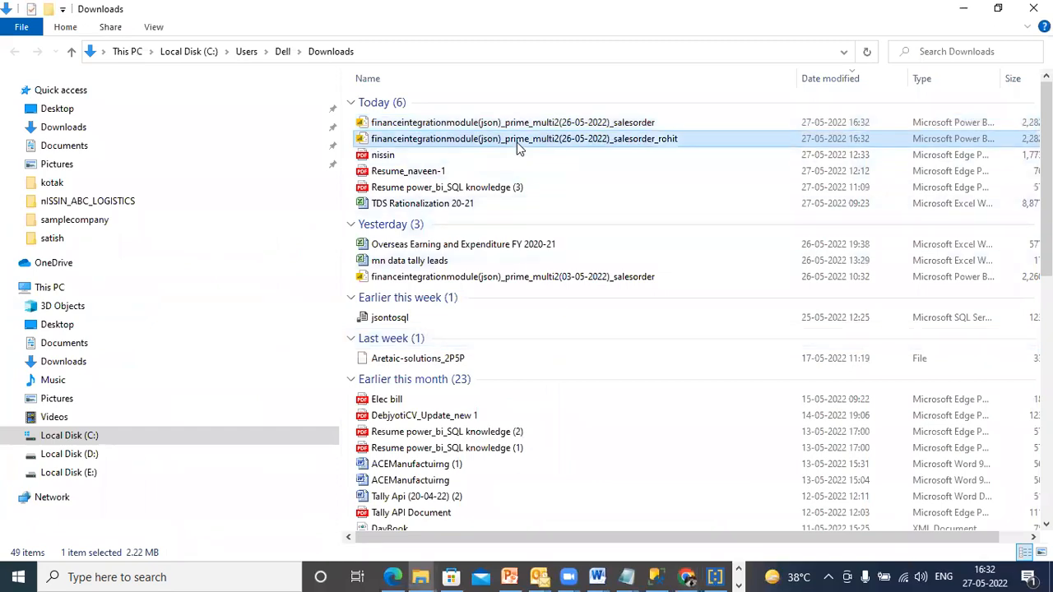
right_click(518, 145)
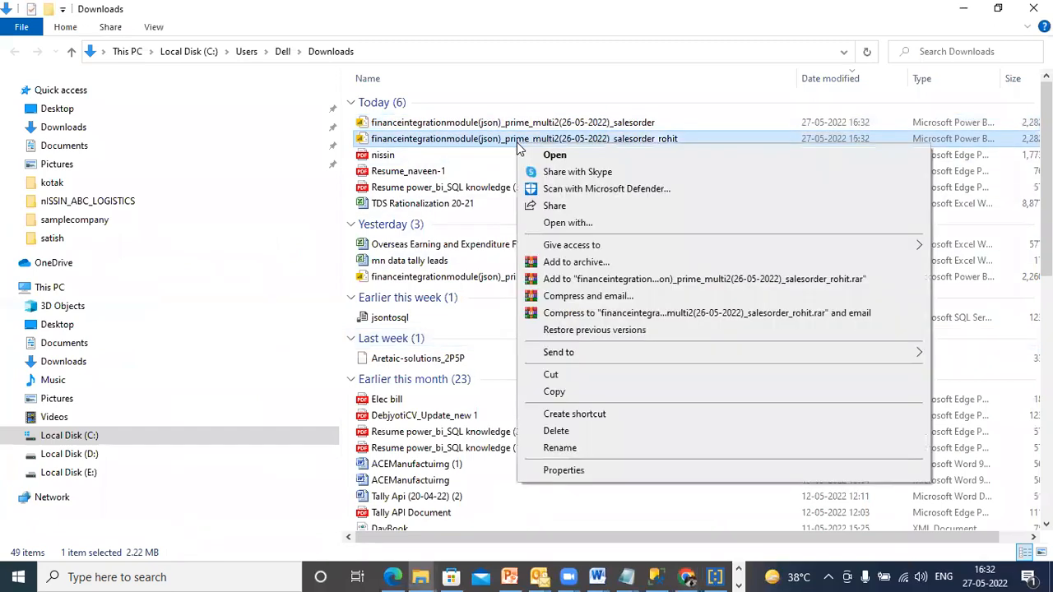
click(549, 374)
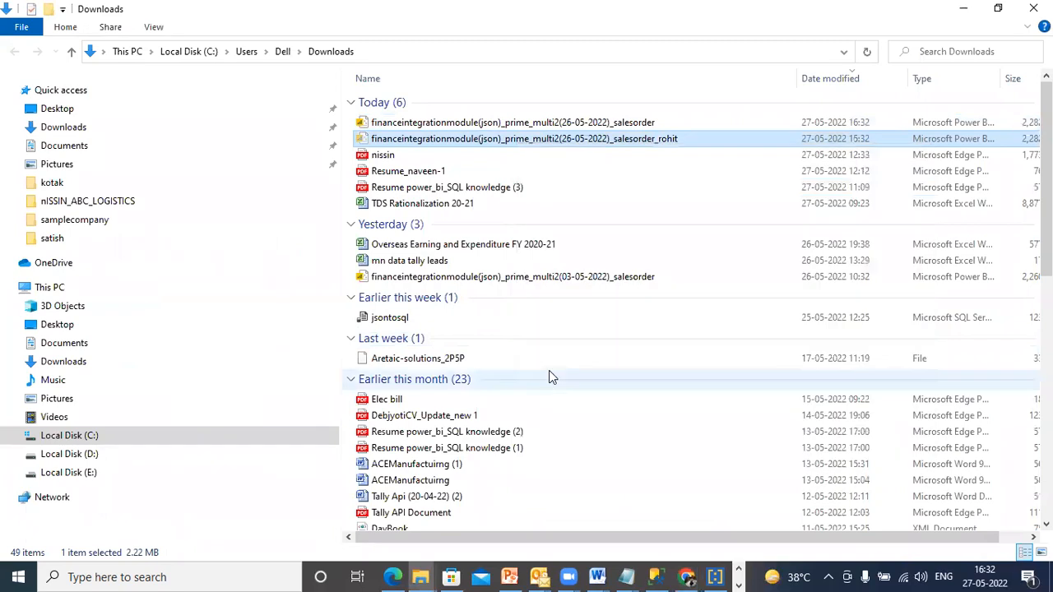
Search Local Disk (E:) for prime and open the prime folder from the results
click(114, 472)
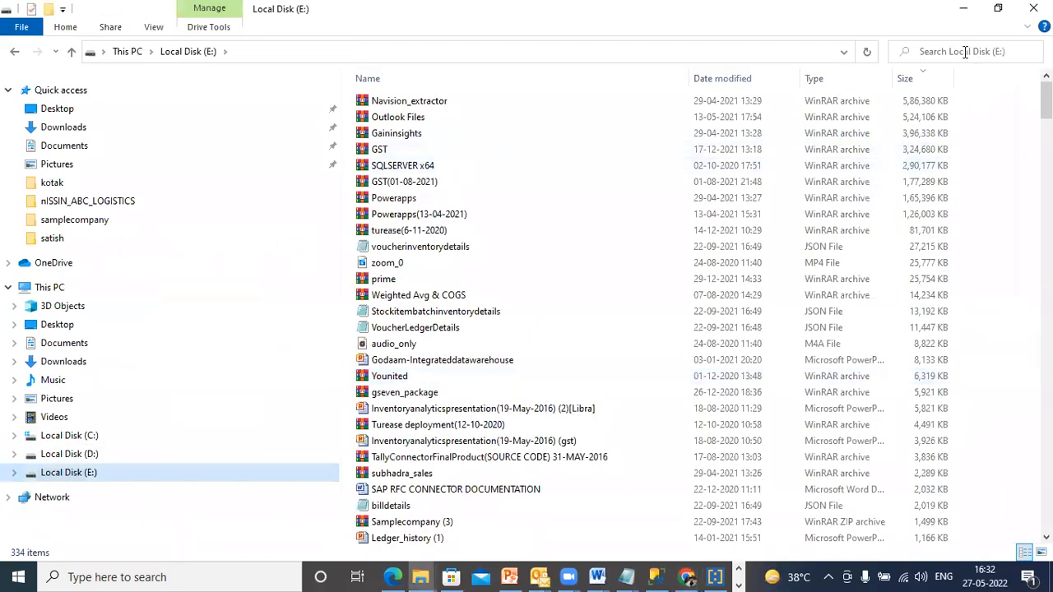
click(961, 53)
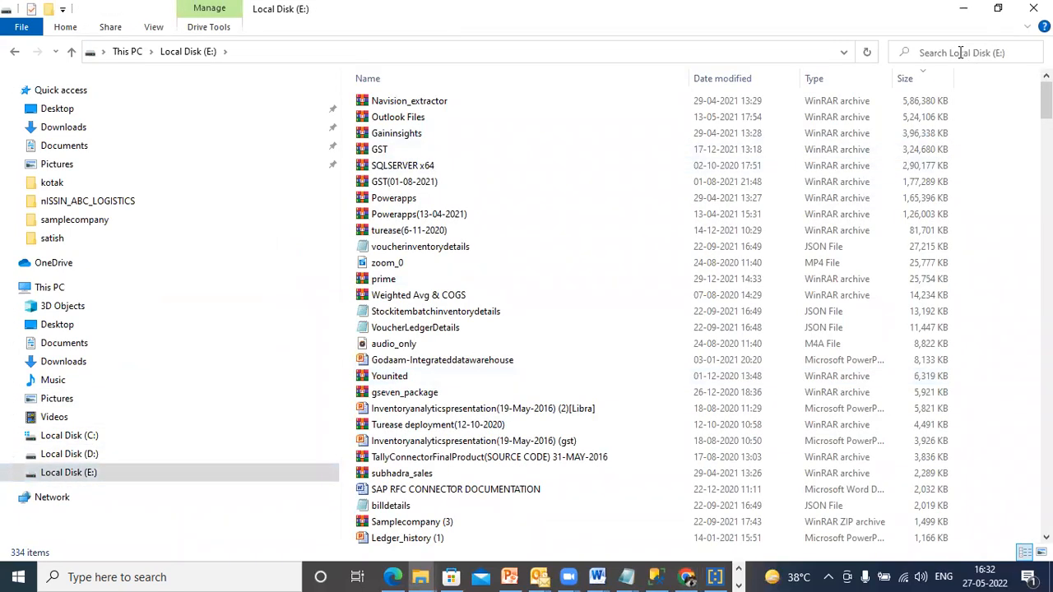
text(prim)
click(938, 75)
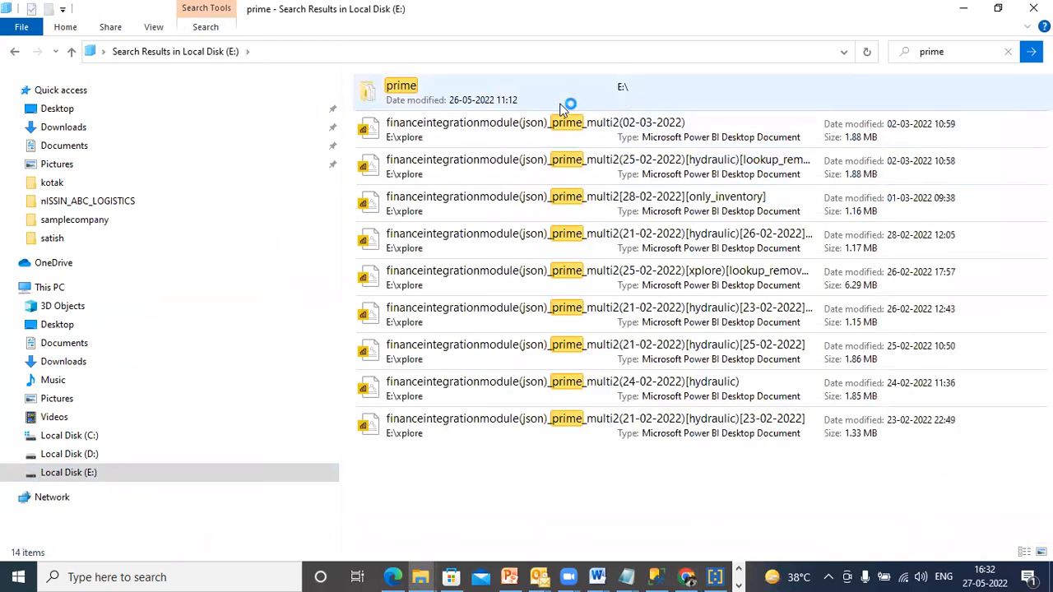
click(560, 104)
double_click(560, 103)
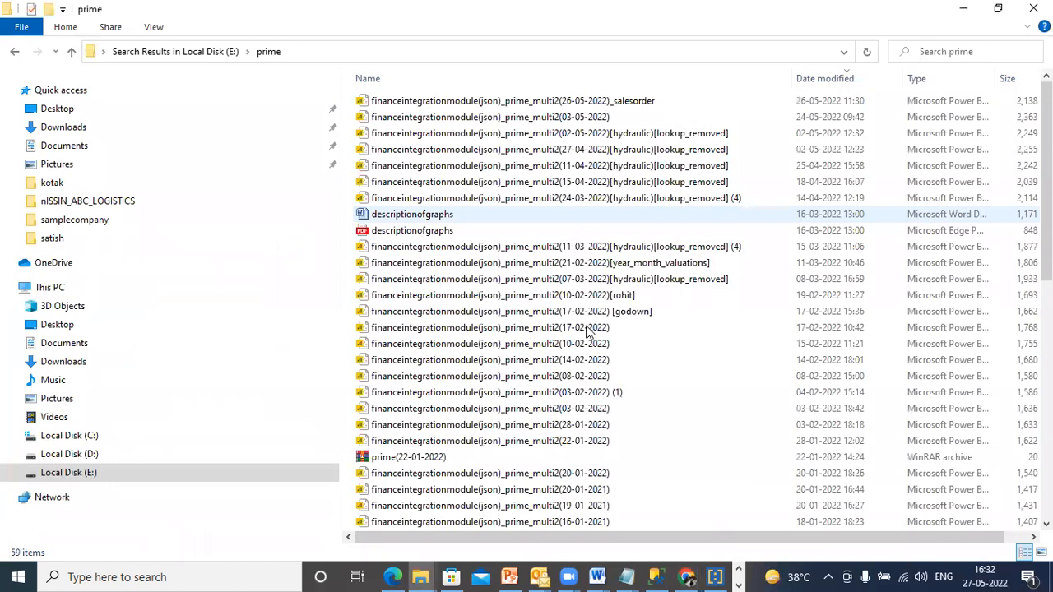
Paste the cut salesorder report into the prime folder and open it in Power BI Desktop
right_click(682, 428)
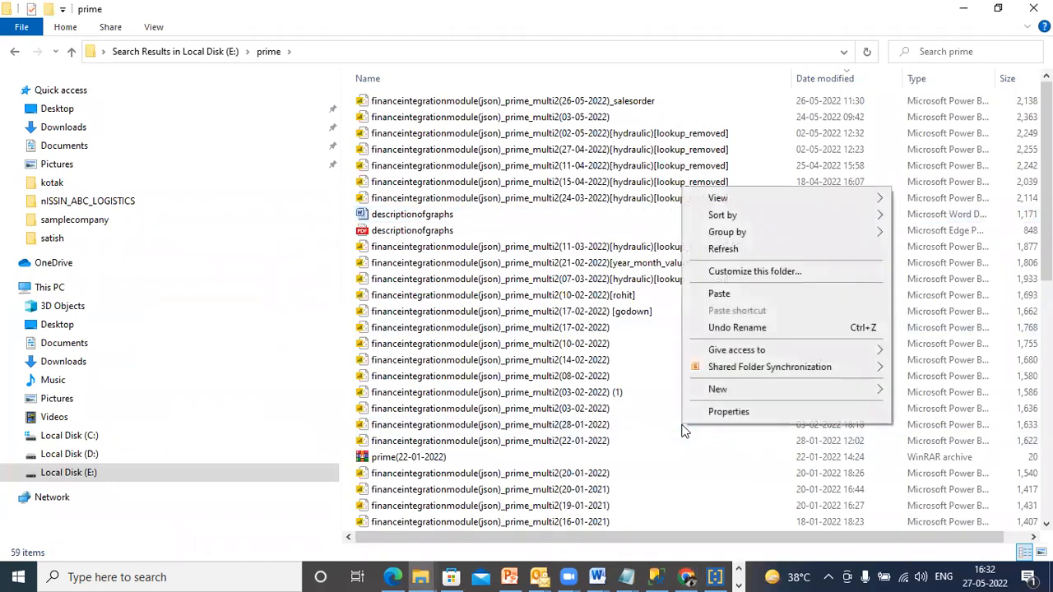
click(718, 297)
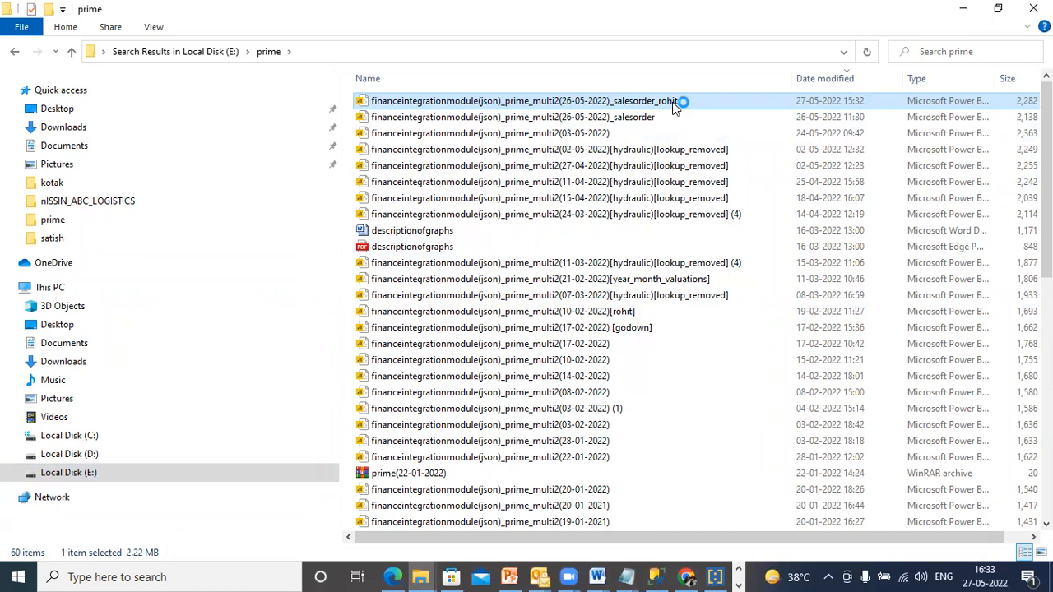
drag(539, 26, 559, 15)
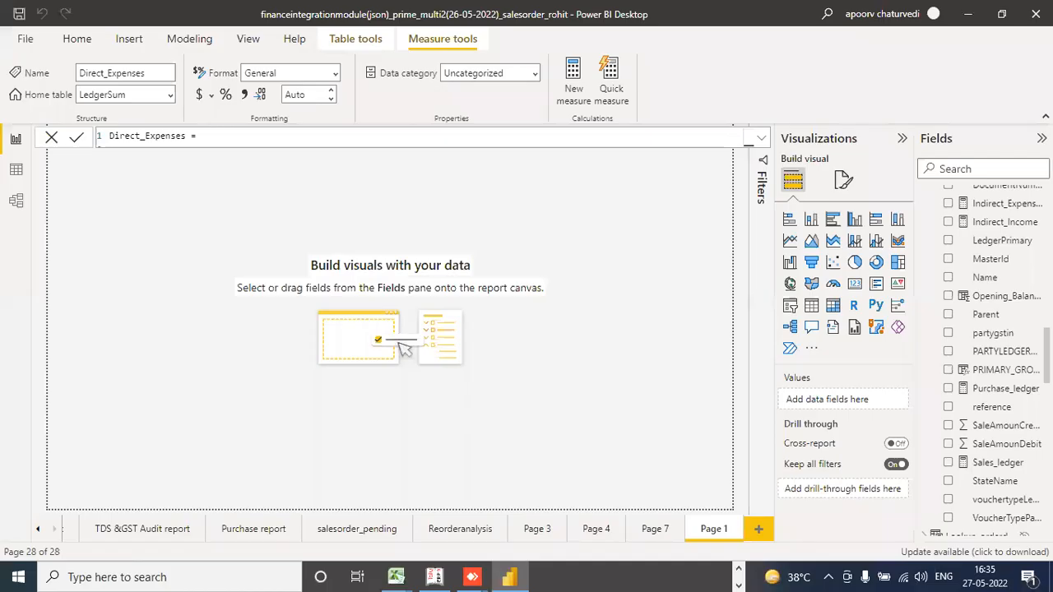
Widen the Fields pane and examine the full formula of the Purchase_ledger measure in the LedgerSum table
scroll(1027, 341, down, 3)
scroll(1026, 341, up, 2)
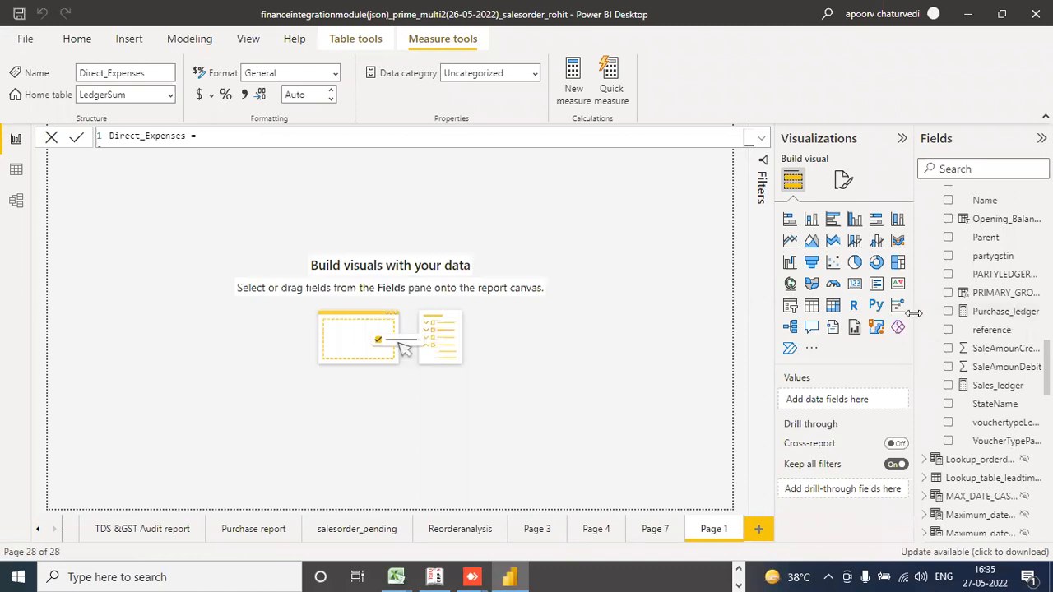
drag(916, 311, 682, 353)
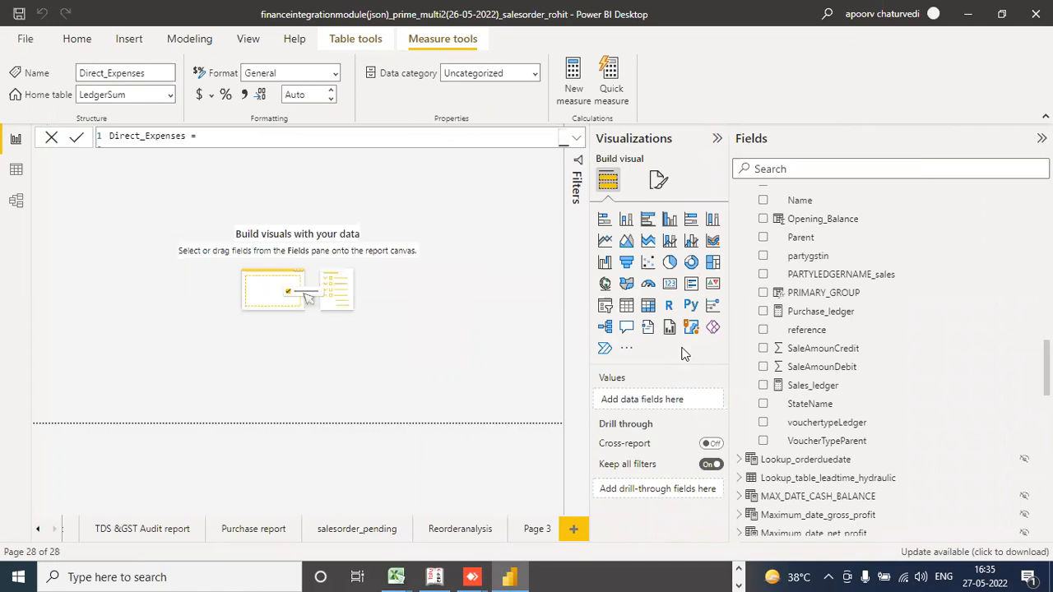
click(803, 317)
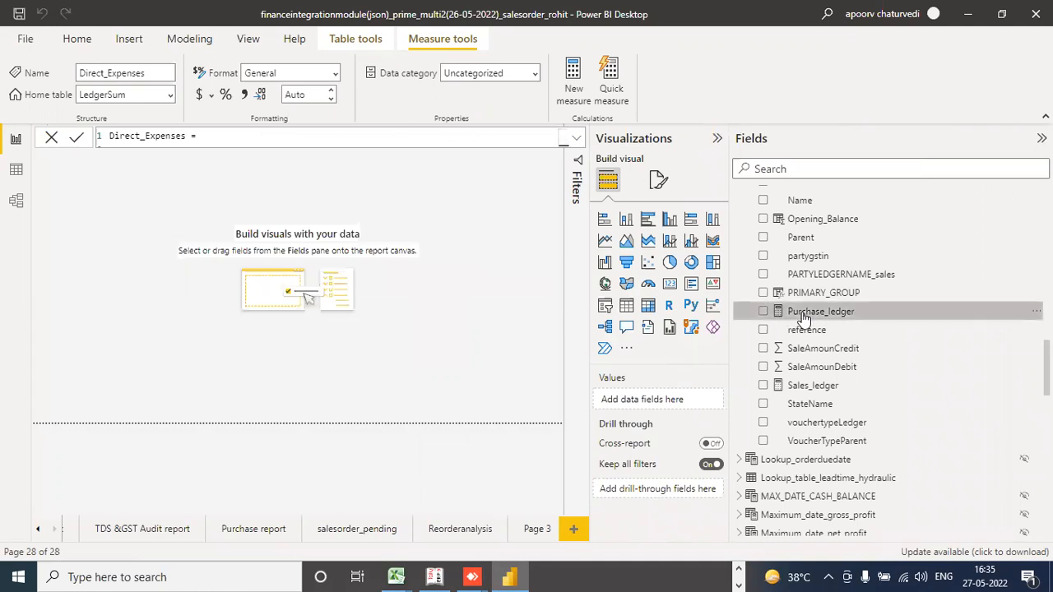
click(576, 139)
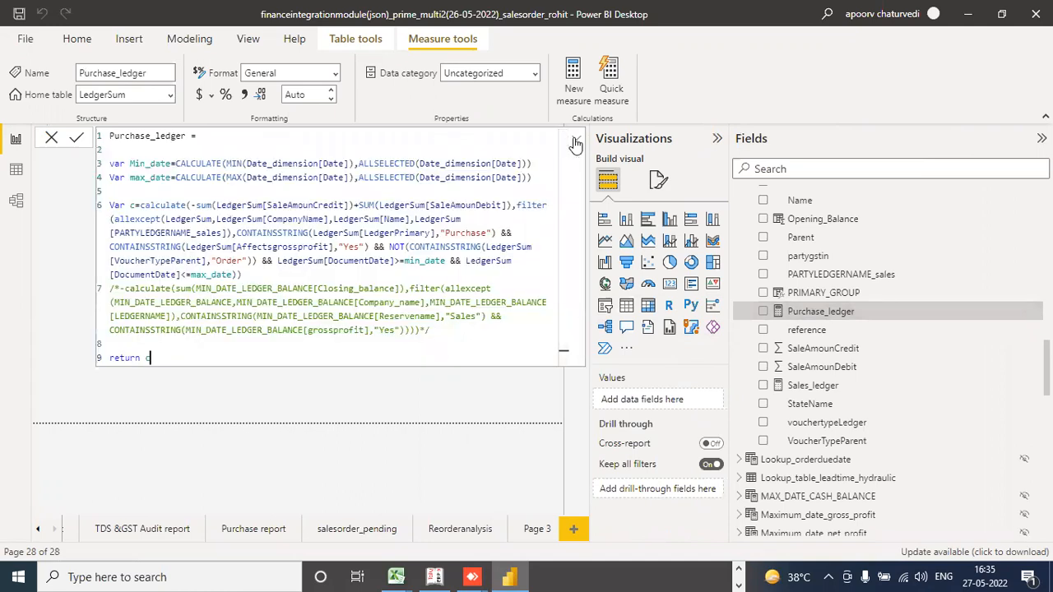
click(576, 144)
click(576, 144)
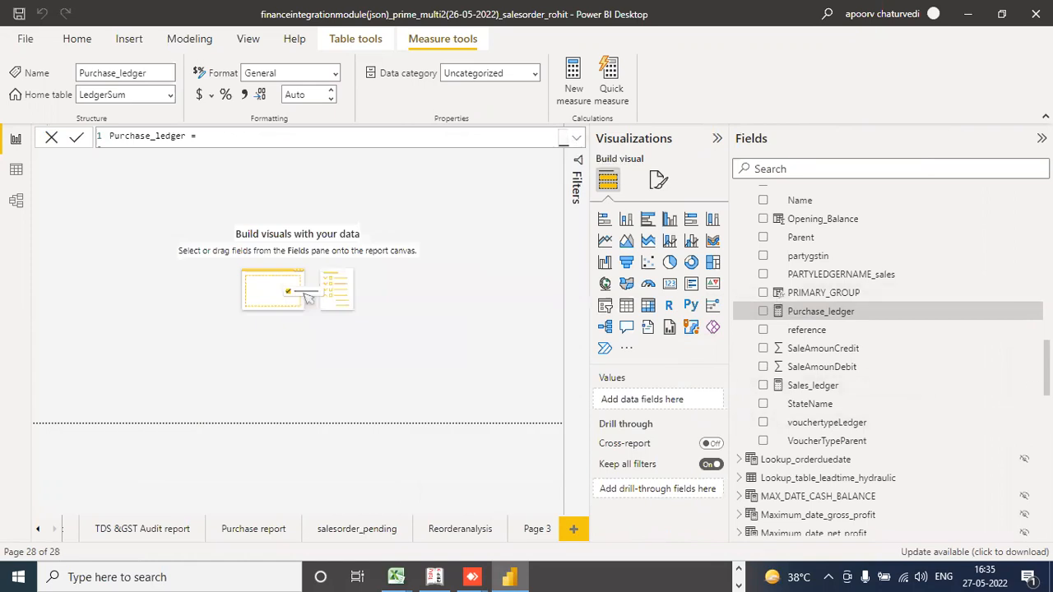
Look through the fields and measures of the LedgerSum table, from Affectsgrossprofit down to VoucherTypeParent
scroll(888, 362, up, 5)
scroll(888, 362, up, 3)
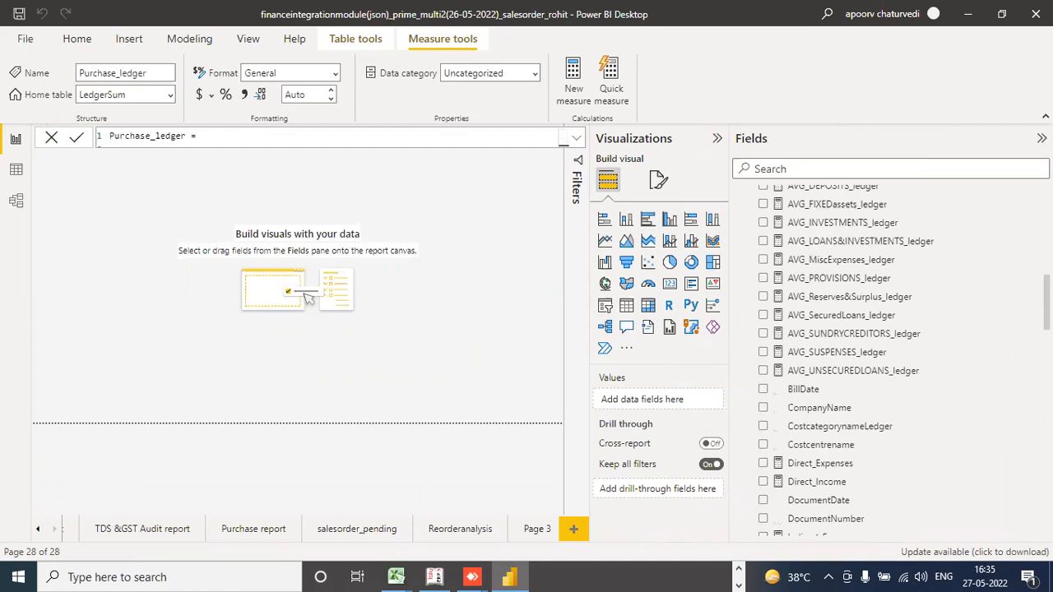
scroll(889, 362, down, 4)
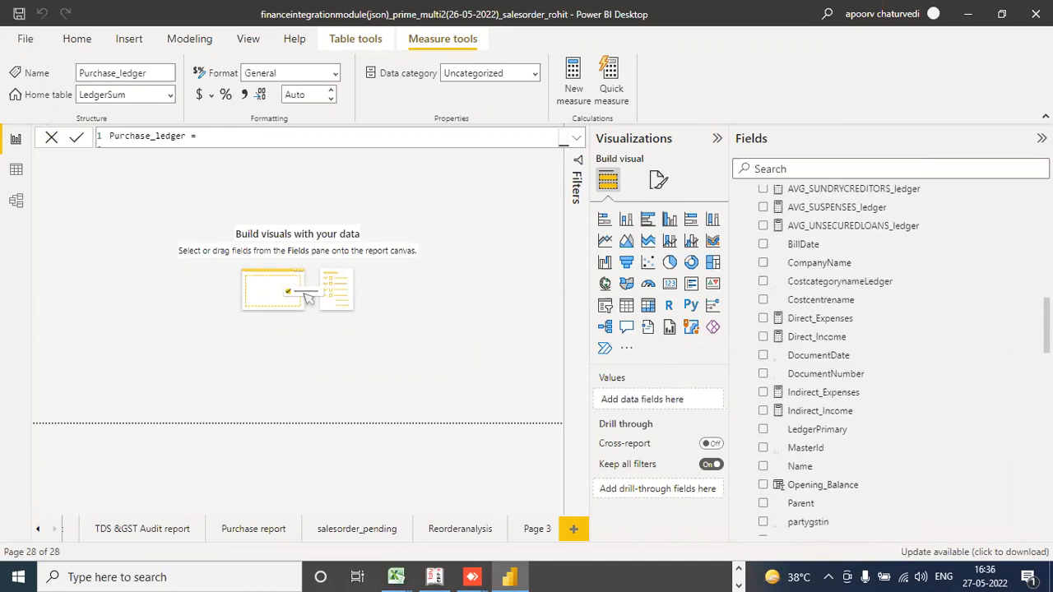
scroll(888, 362, up, 8)
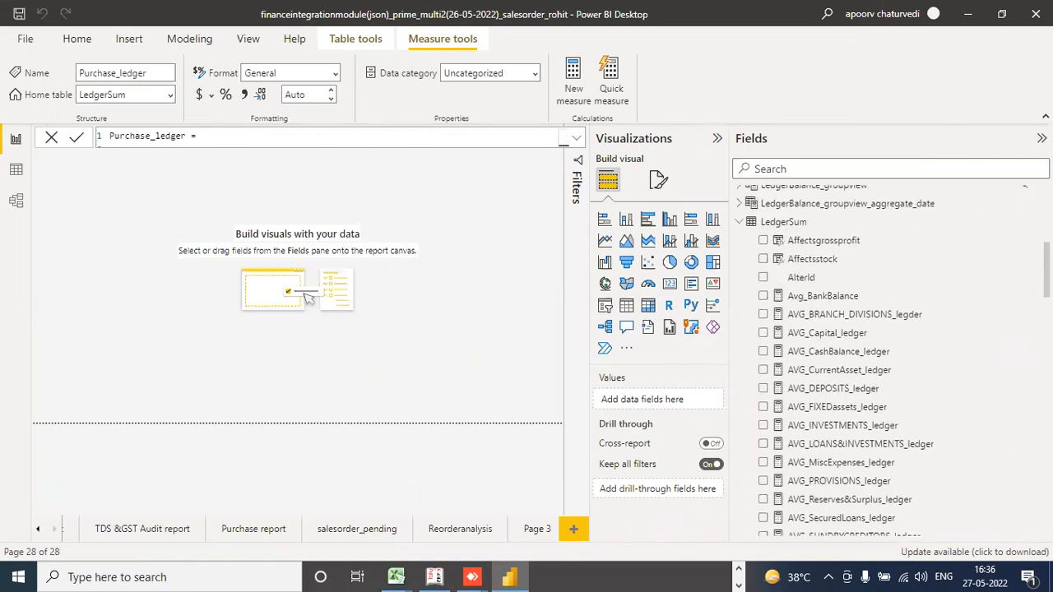
scroll(889, 362, down, 5)
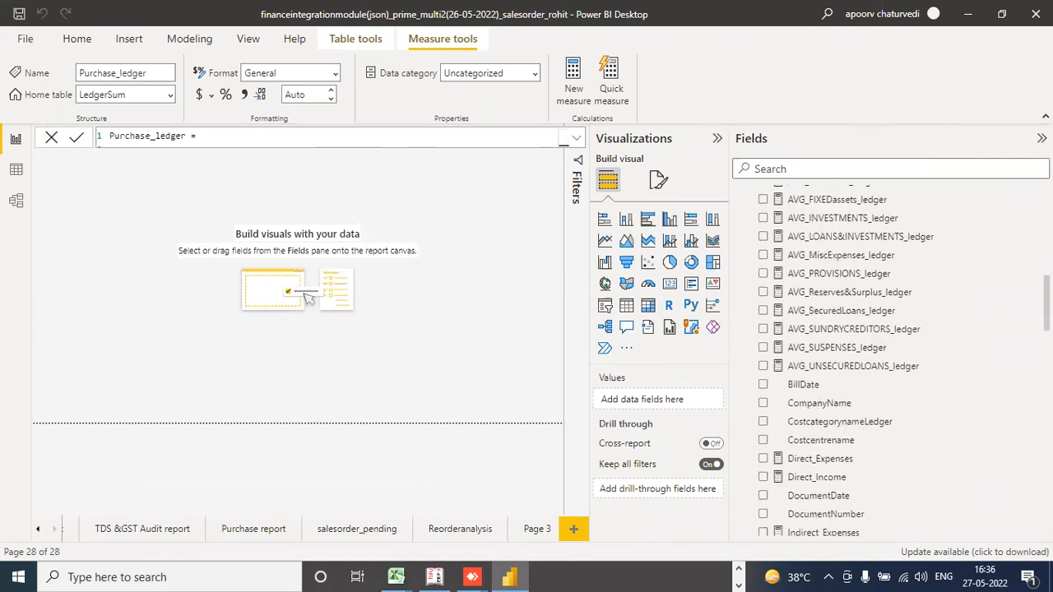
scroll(888, 362, down, 10)
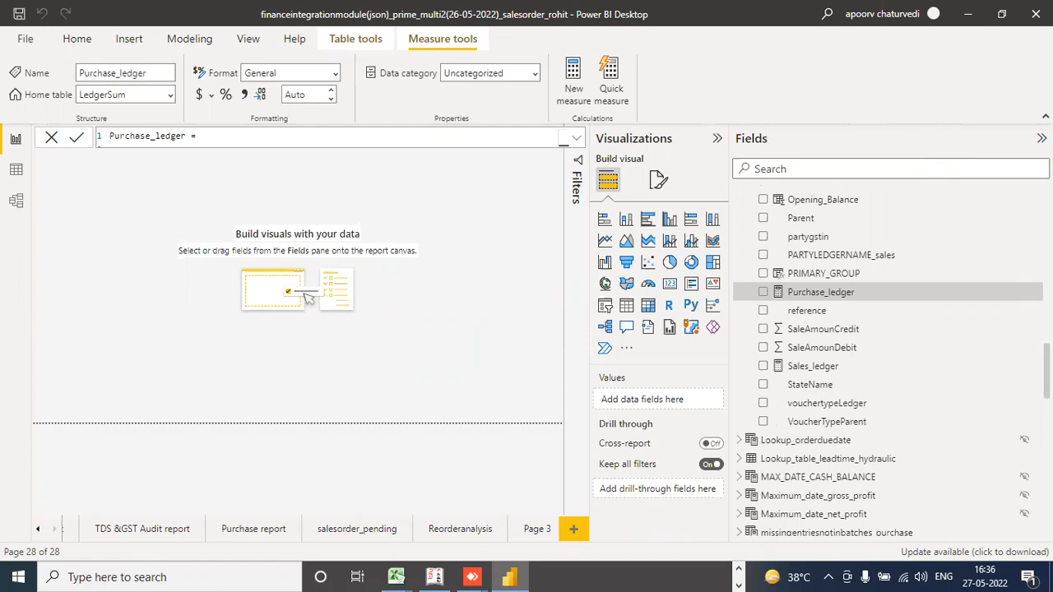
scroll(889, 362, up, 7)
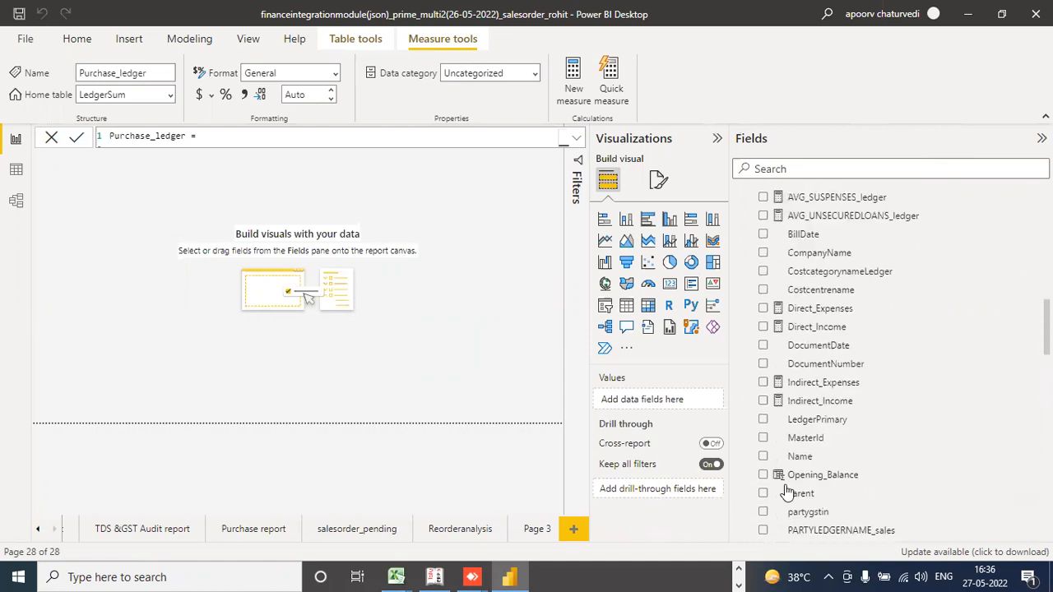
click(739, 569)
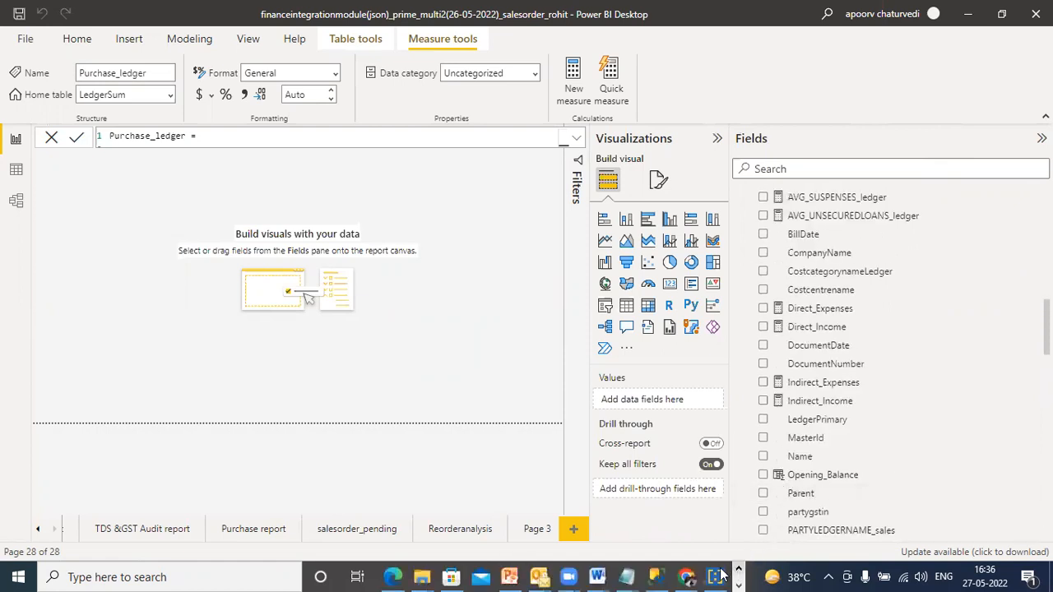
click(687, 576)
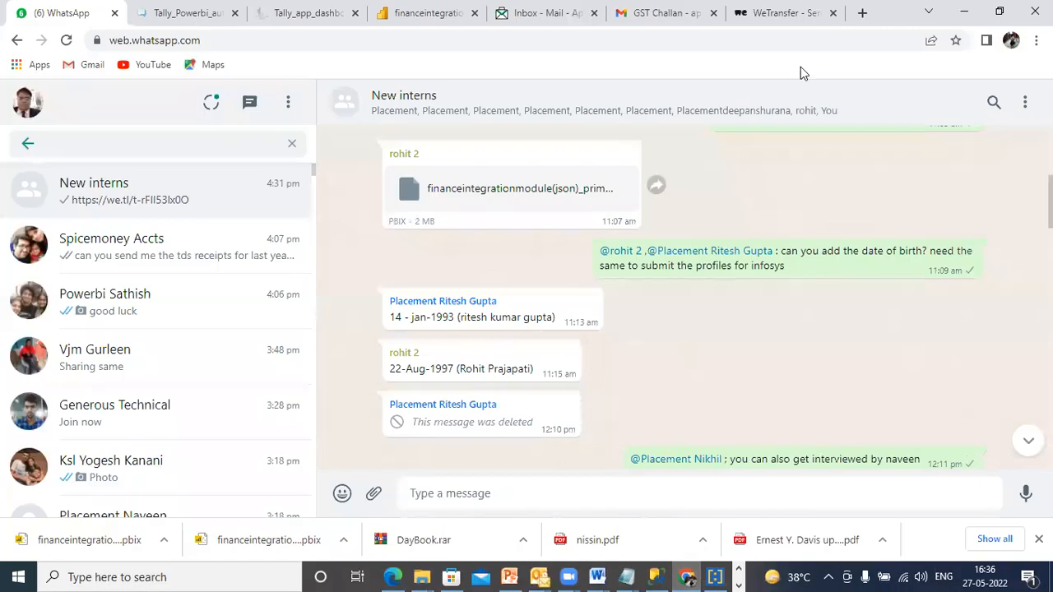
click(738, 569)
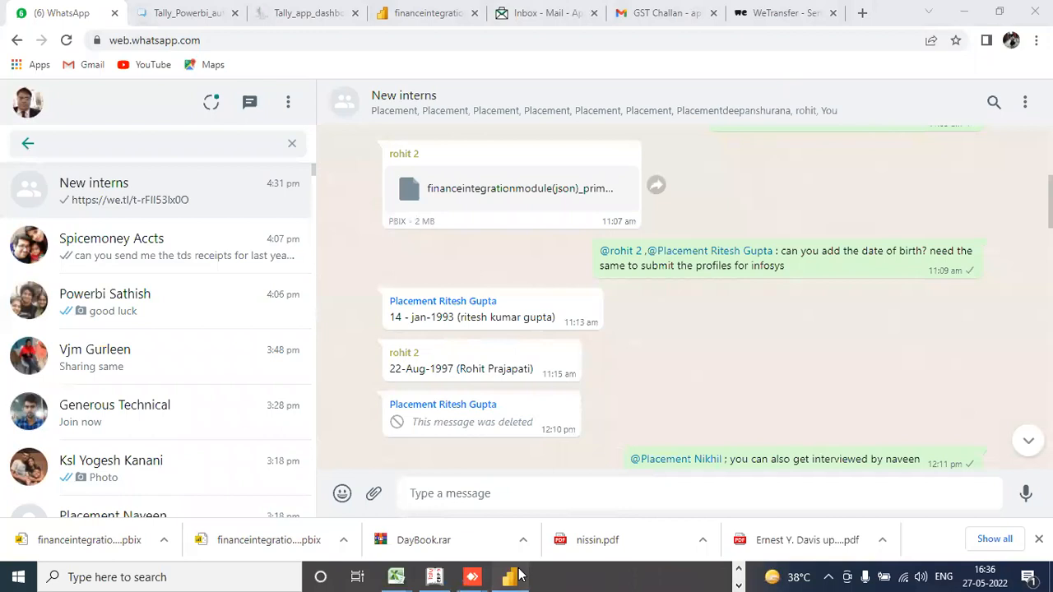
click(510, 577)
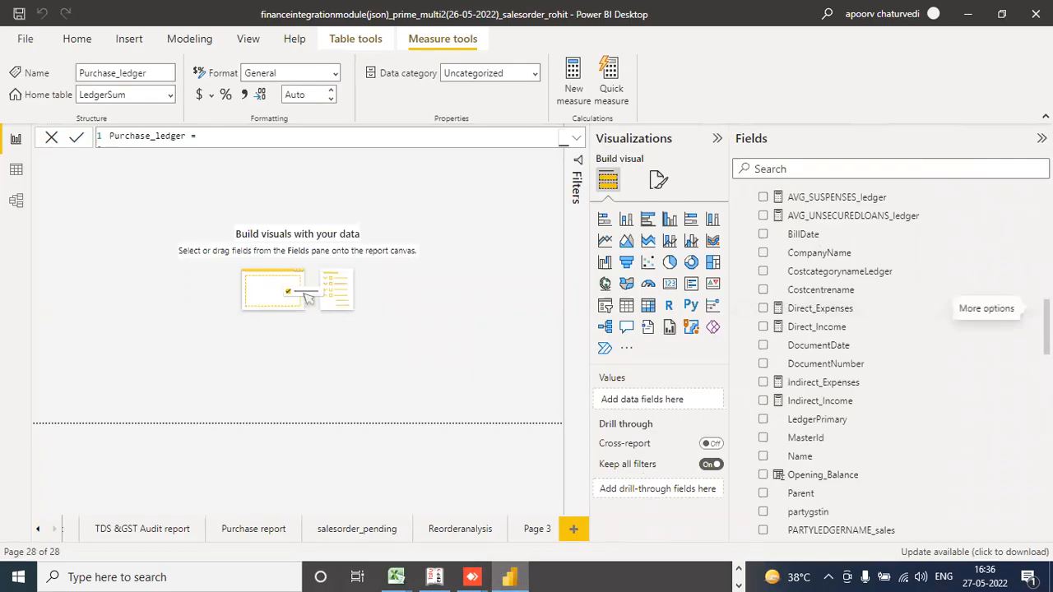
Display the full formula of the Opening_Balance calculated column in the LedgerSum table
click(845, 480)
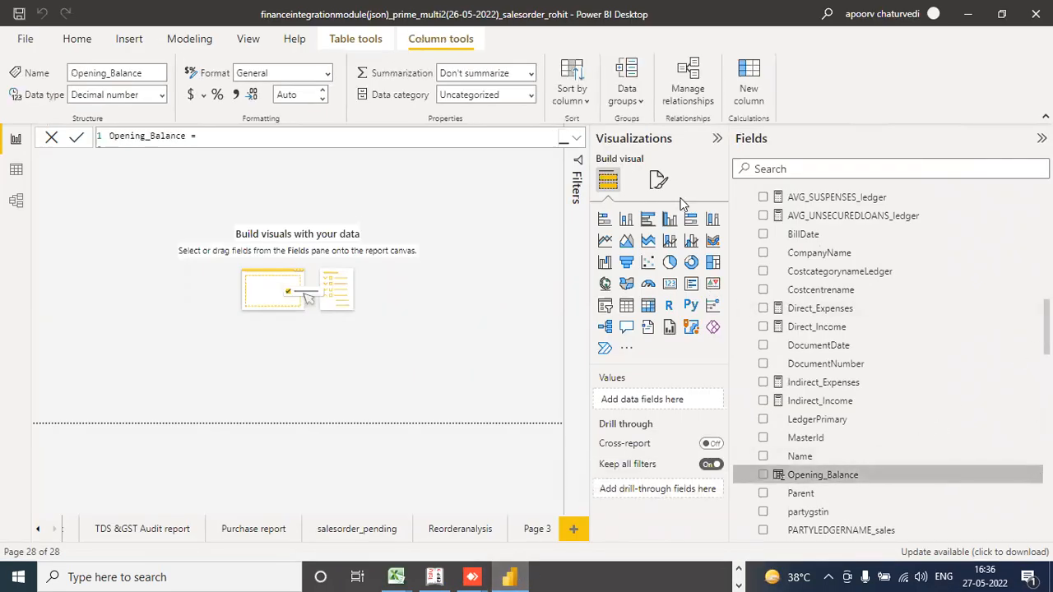
click(577, 139)
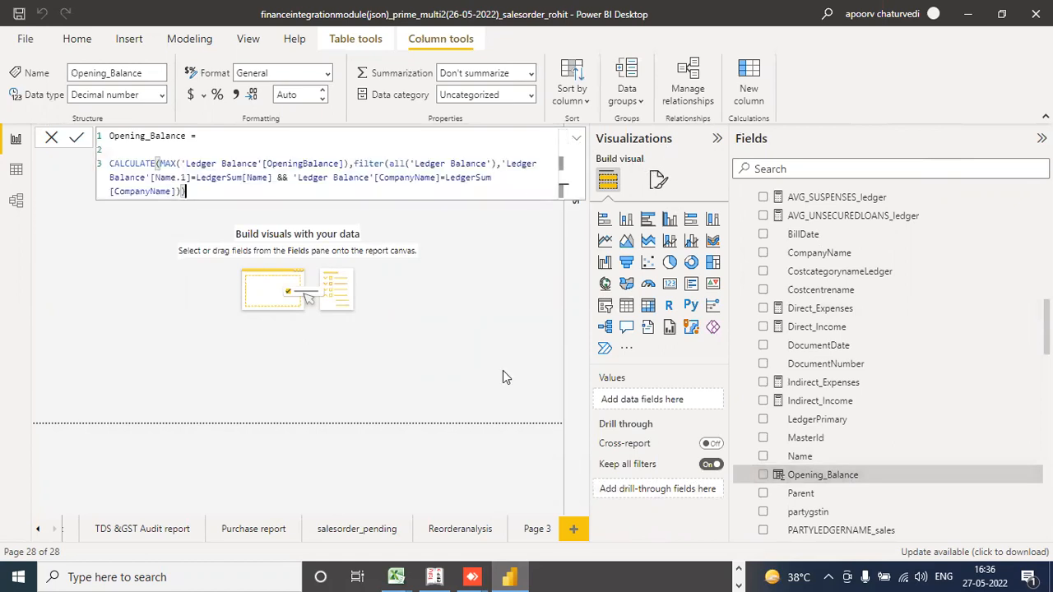